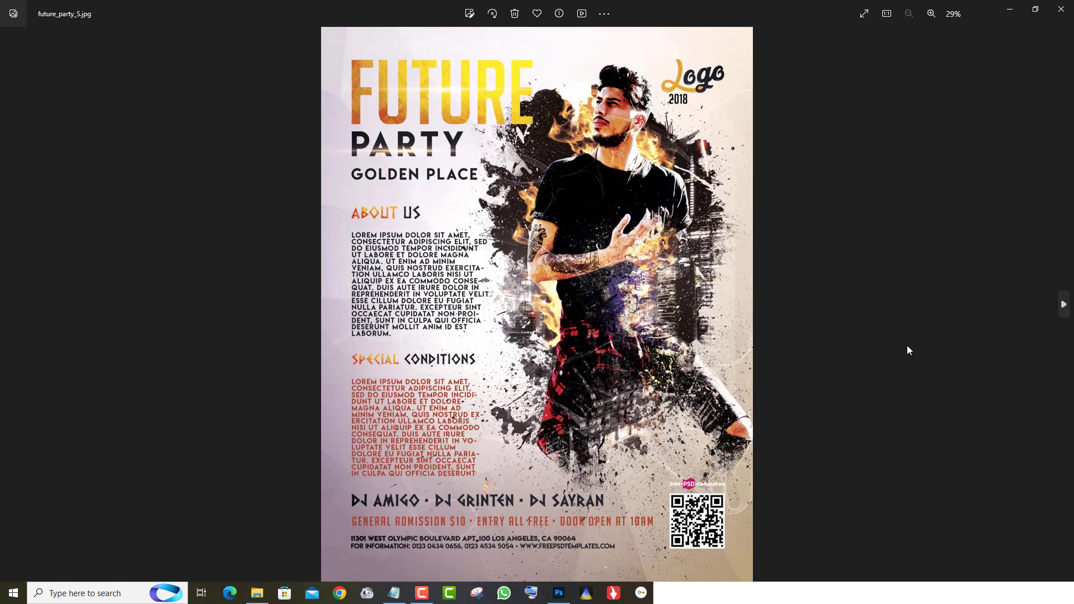
Step: Examine the Future Party flyer up close, from the title and text sections down to the DJ line-up and QR code
scroll(664, 469, "up", 2)
scroll(564, 375, "up", 2)
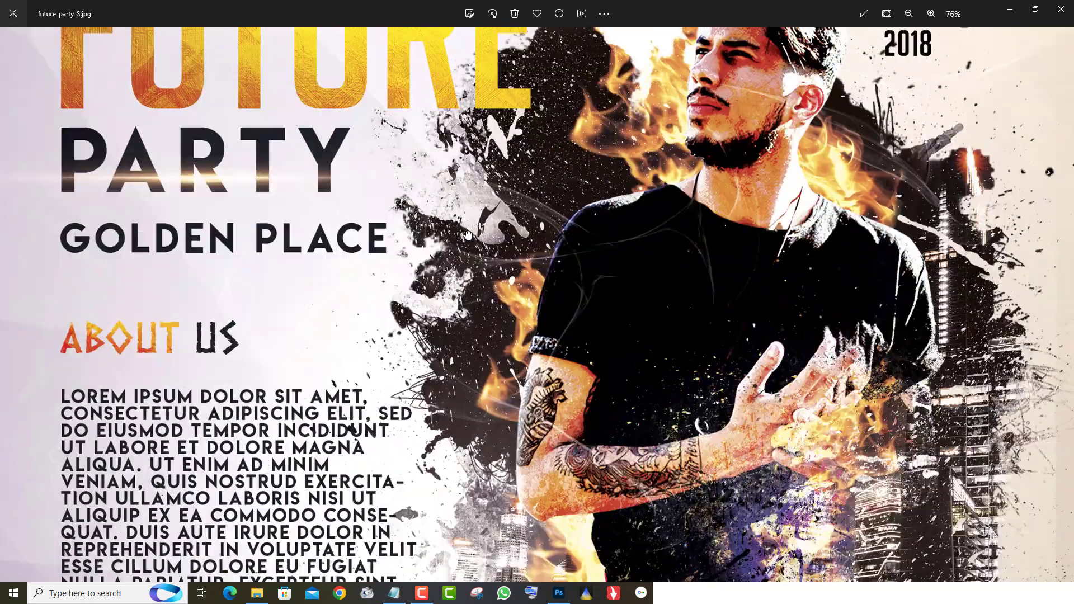
scroll(423, 368, "up", 2)
left_click_drag(361, 411, 436, 255)
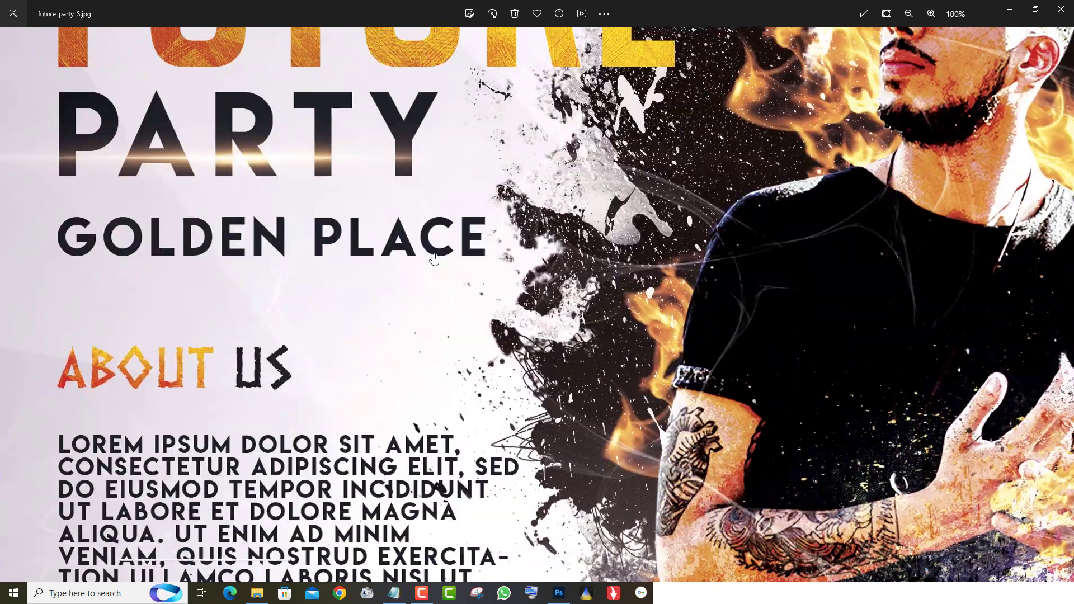
left_click_drag(440, 484, 451, 259)
left_click_drag(537, 390, 527, 200)
scroll(723, 417, "down", 1)
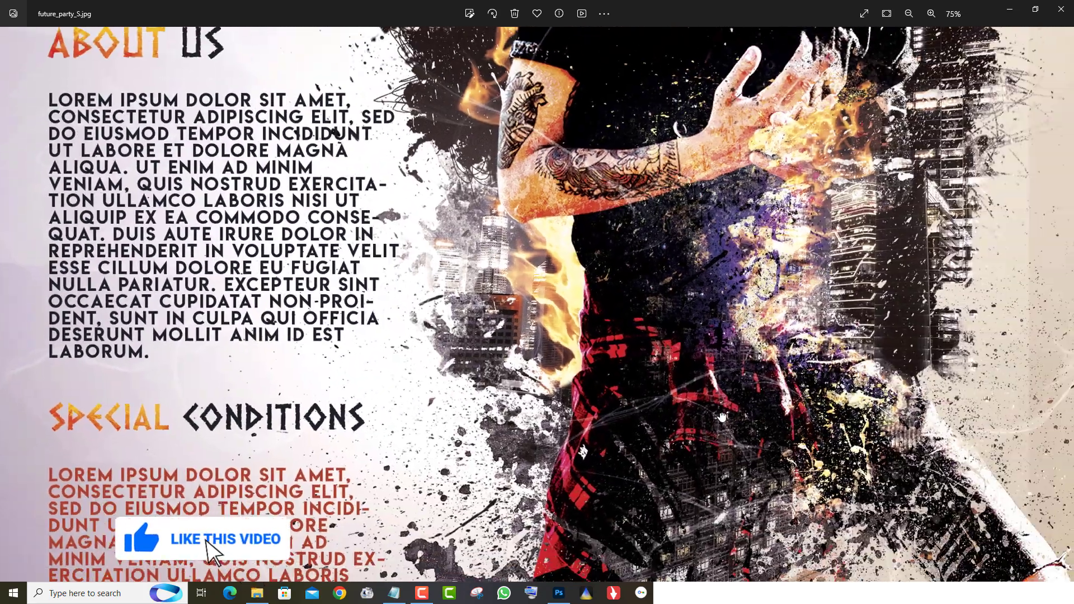
scroll(709, 446, "down", 2)
left_click_drag(709, 447, 741, 158)
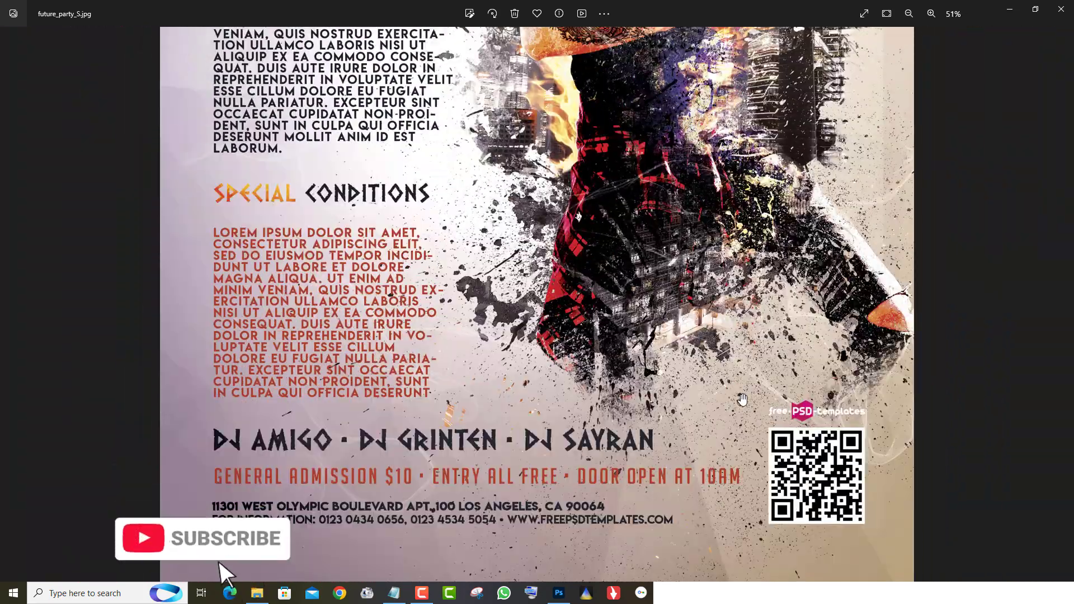
scroll(743, 399, "down", 1)
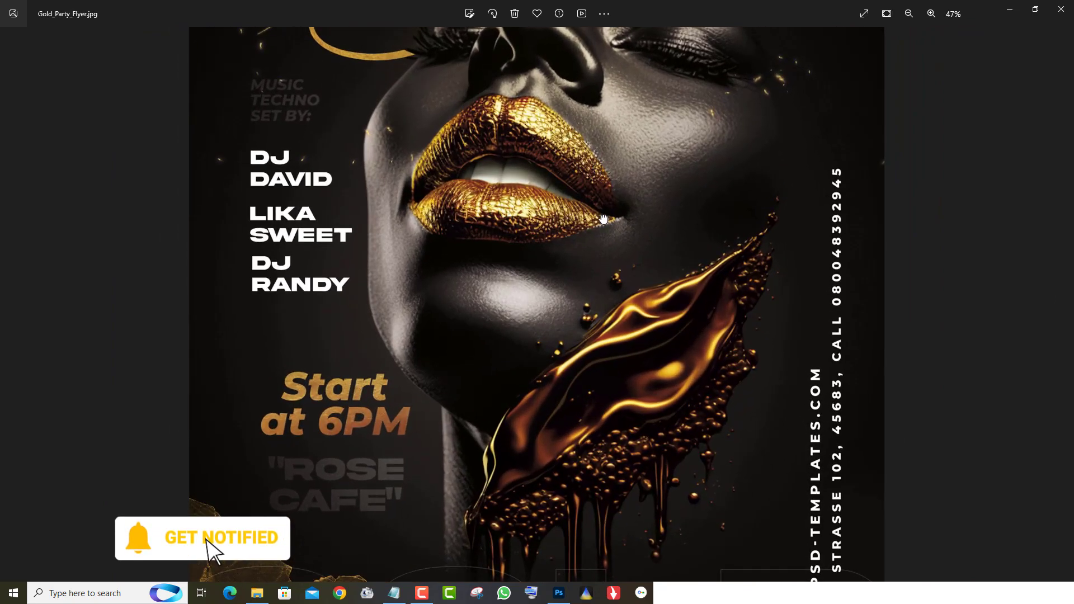
Step: Inspect the Gold Party flyer in detail, covering the title lettering, the golden lips and the dripping gold artwork
left_click_drag(604, 219, 616, 360)
scroll(616, 360, "up", 2)
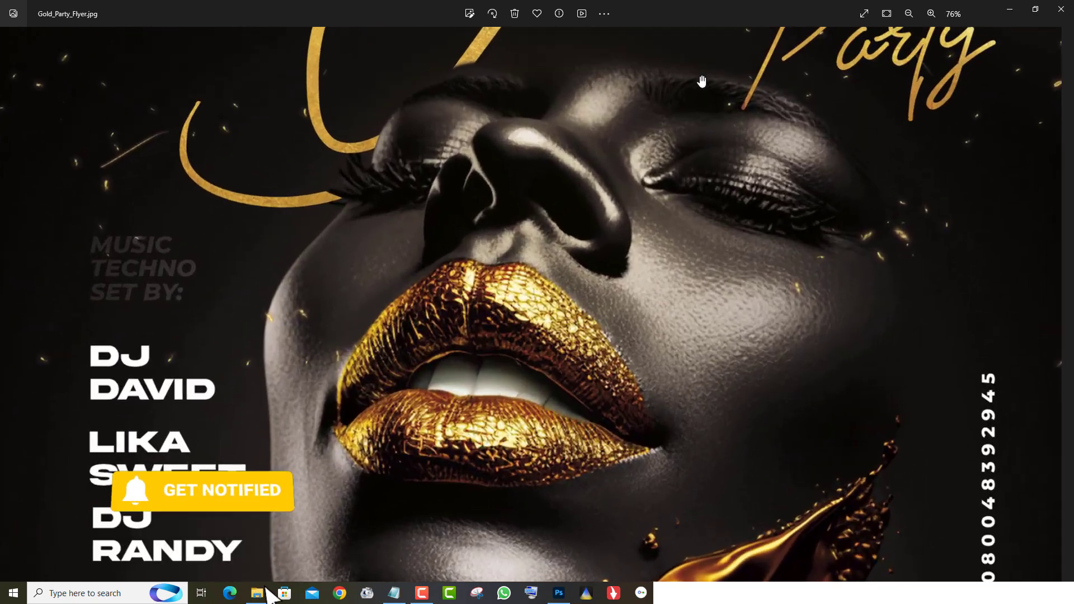
left_click_drag(700, 79, 719, 366)
scroll(784, 188, "up", 2)
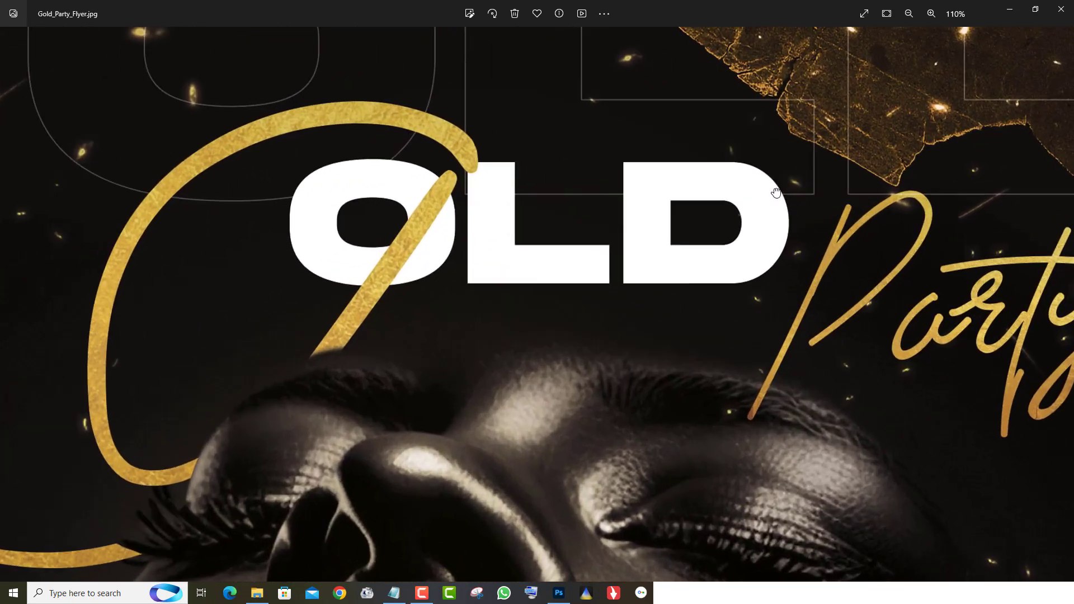
left_click_drag(549, 344, 683, 77)
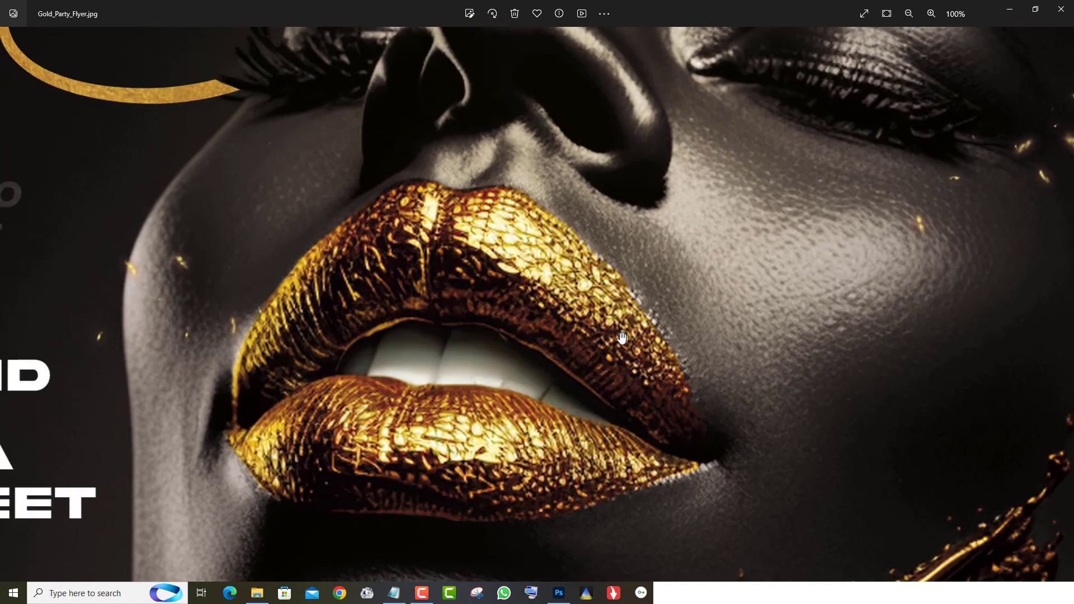
scroll(618, 341, "down", 1)
left_click_drag(621, 358, 669, 110)
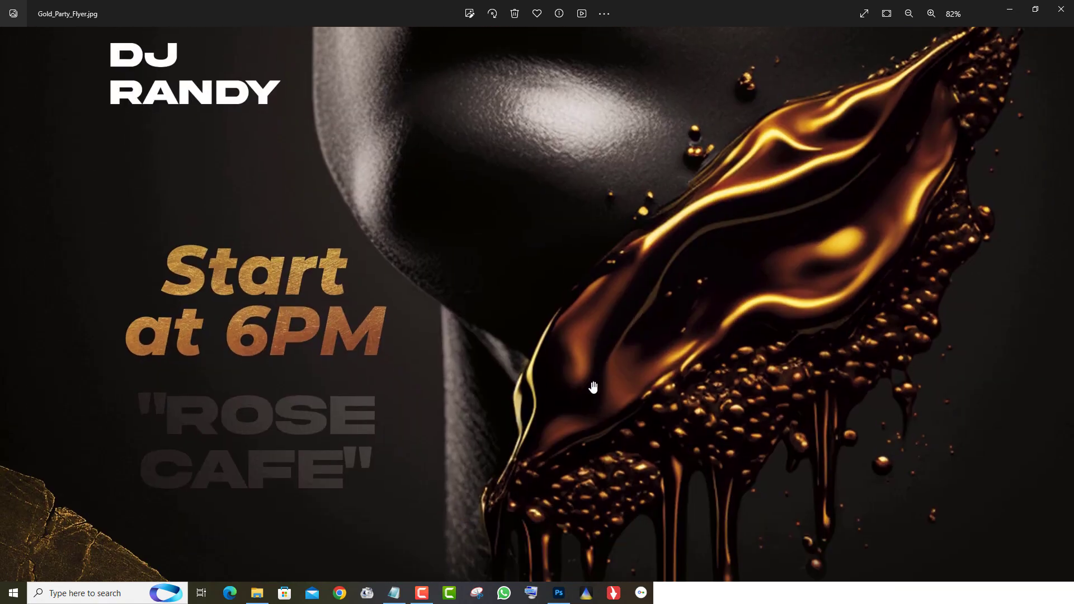
left_click_drag(593, 387, 798, 221)
left_click_drag(565, 450, 510, 286)
scroll(535, 412, "down", 3)
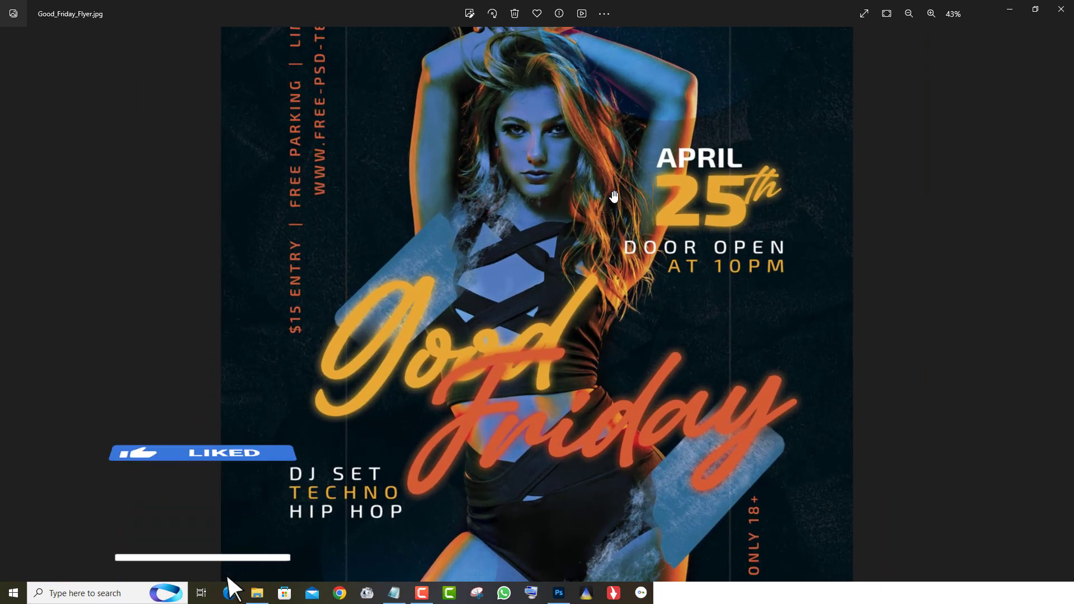
Step: Look closely at the Good Friday flyer's date, glowing title and lower event text, then return to the full flyer
scroll(610, 394, "up", 5)
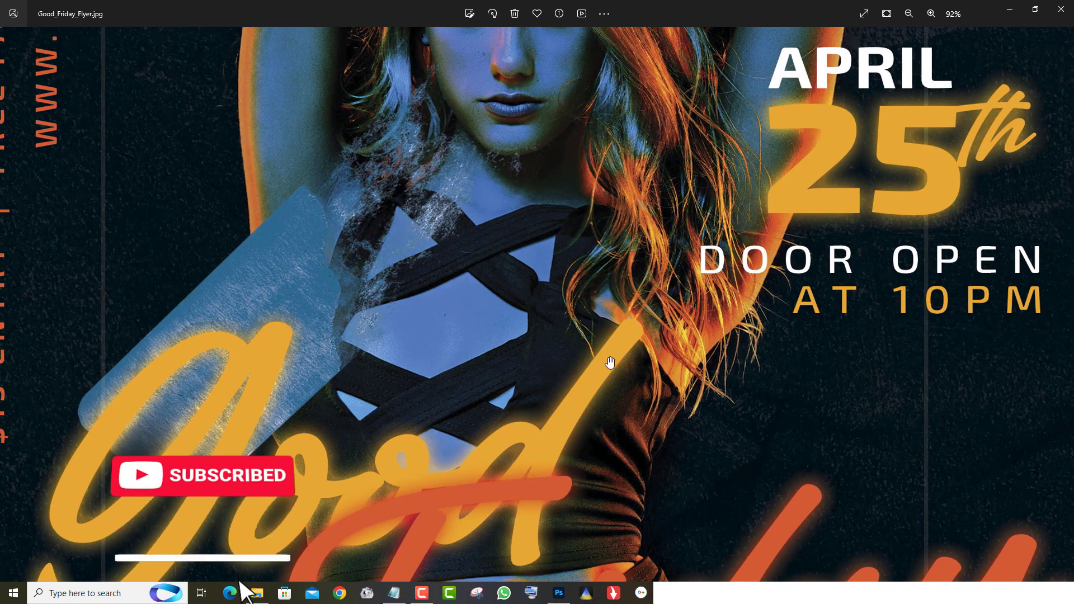
left_click_drag(611, 364, 633, 187)
left_click_drag(576, 372, 857, 218)
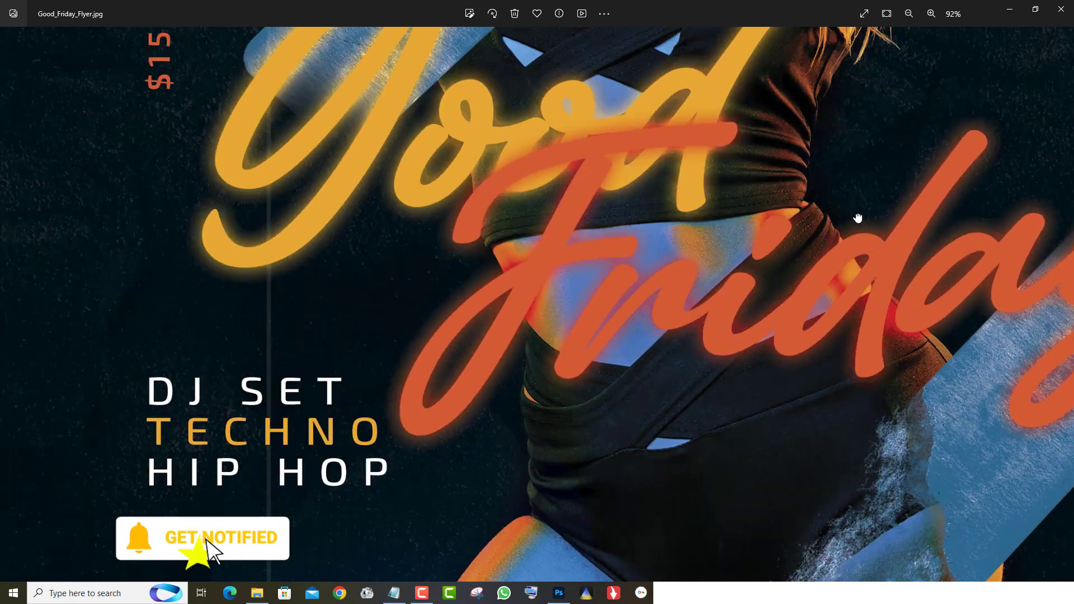
scroll(463, 427, "down", 5)
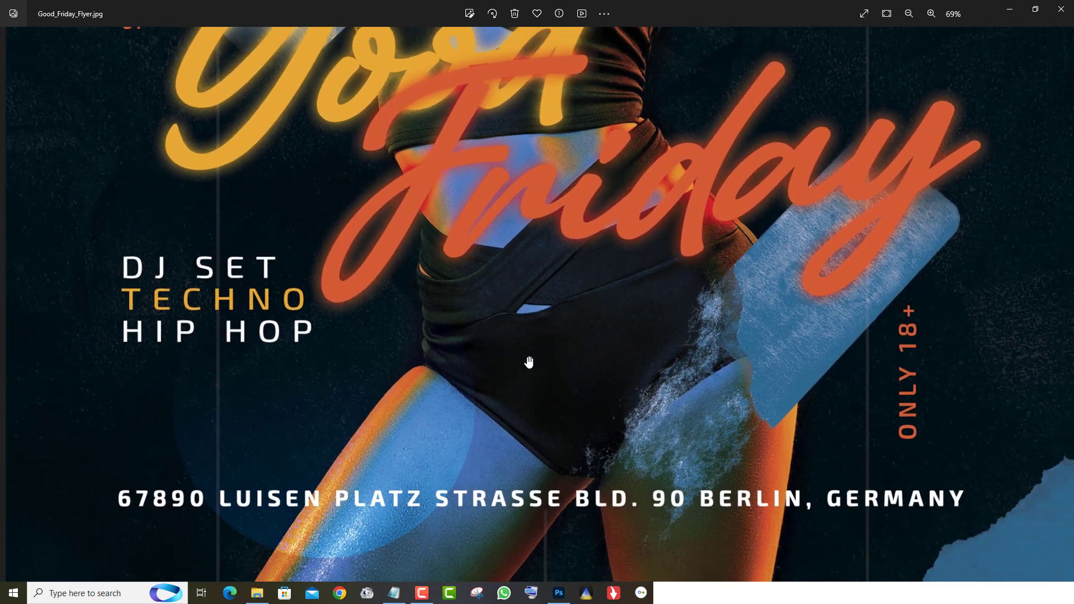
scroll(530, 363, "down", 3)
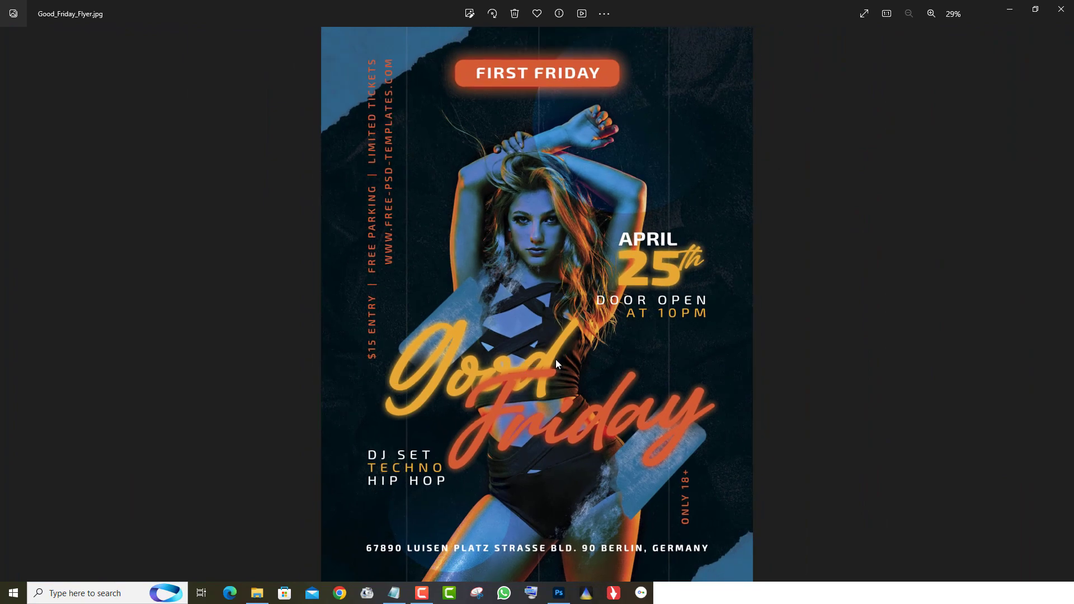
Step: Examine the Guest DJ flyer up close, including the portrait, the date banner, the special guests and the contact details
scroll(614, 399, "up", 3)
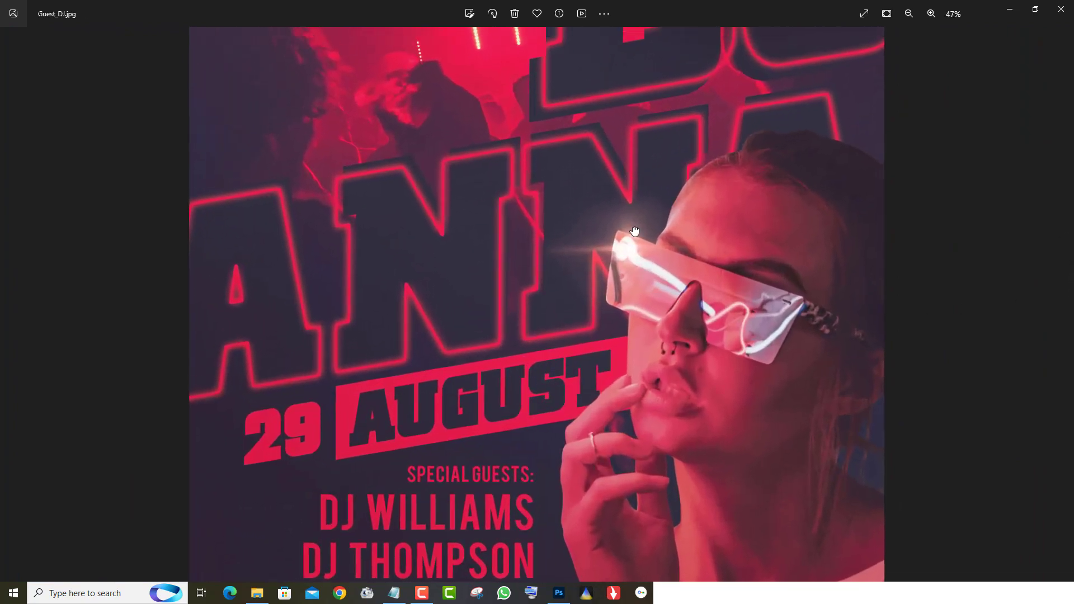
left_click_drag(626, 196, 638, 407)
scroll(599, 344, "up", 2)
left_click_drag(616, 194, 699, 80)
left_click_drag(700, 295, 702, 101)
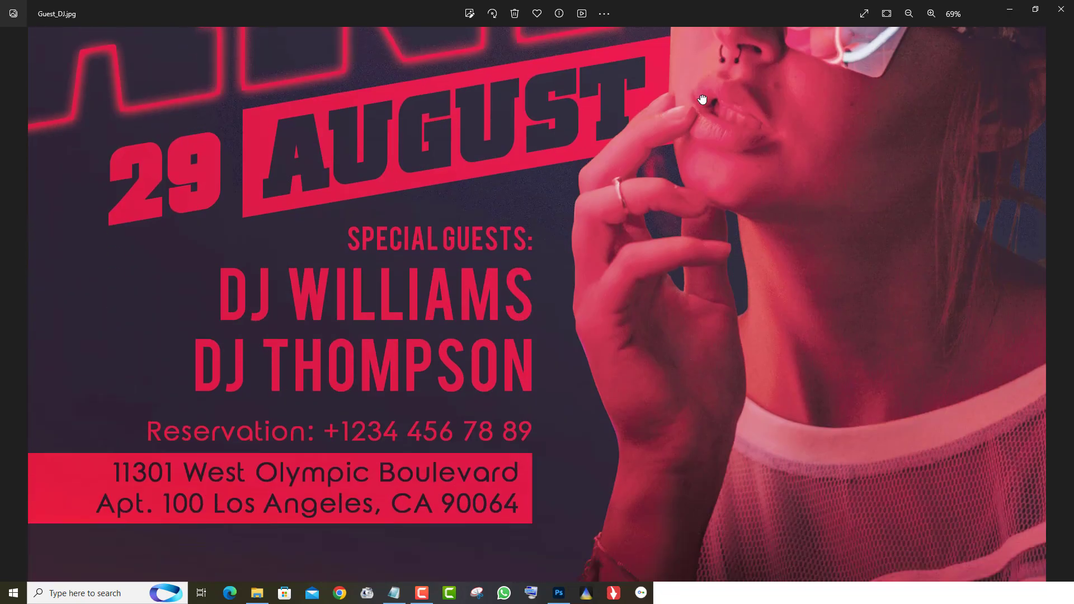
scroll(549, 398, "up", 2)
left_click_drag(535, 438, 589, 207)
scroll(605, 336, "down", 4)
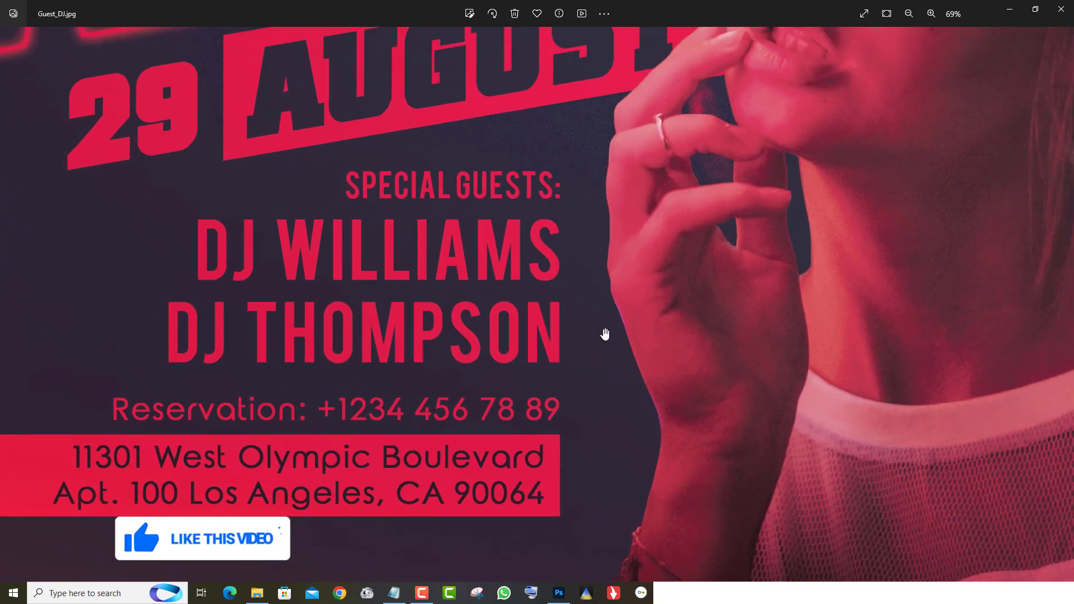
scroll(660, 443, "down", 3)
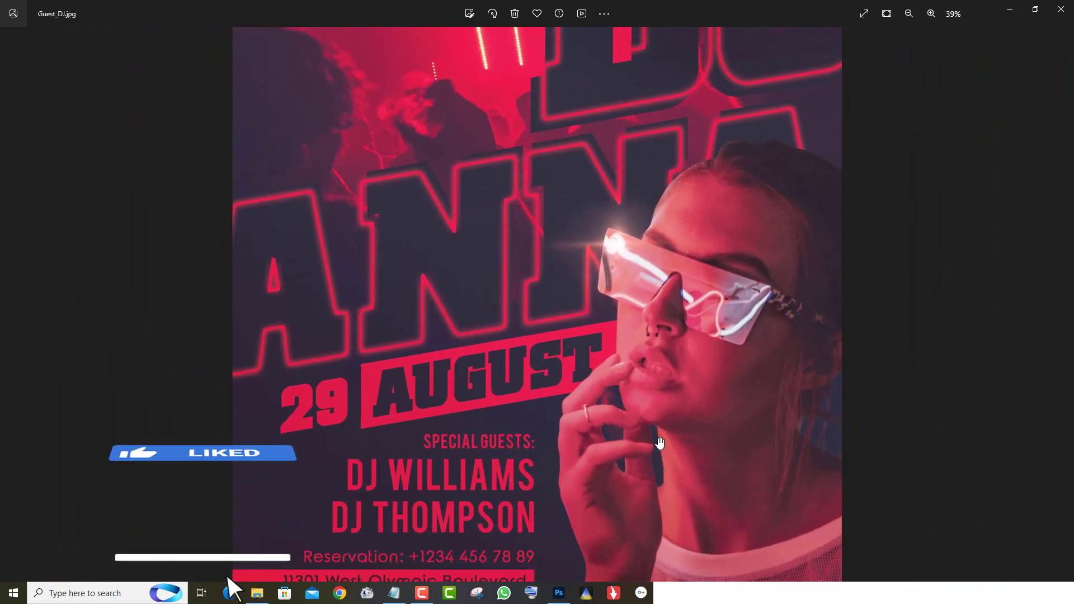
Step: Bring up the Hip-Hop flyer and inspect its painted portrait and textured title lettering up close
left_click(1066, 303)
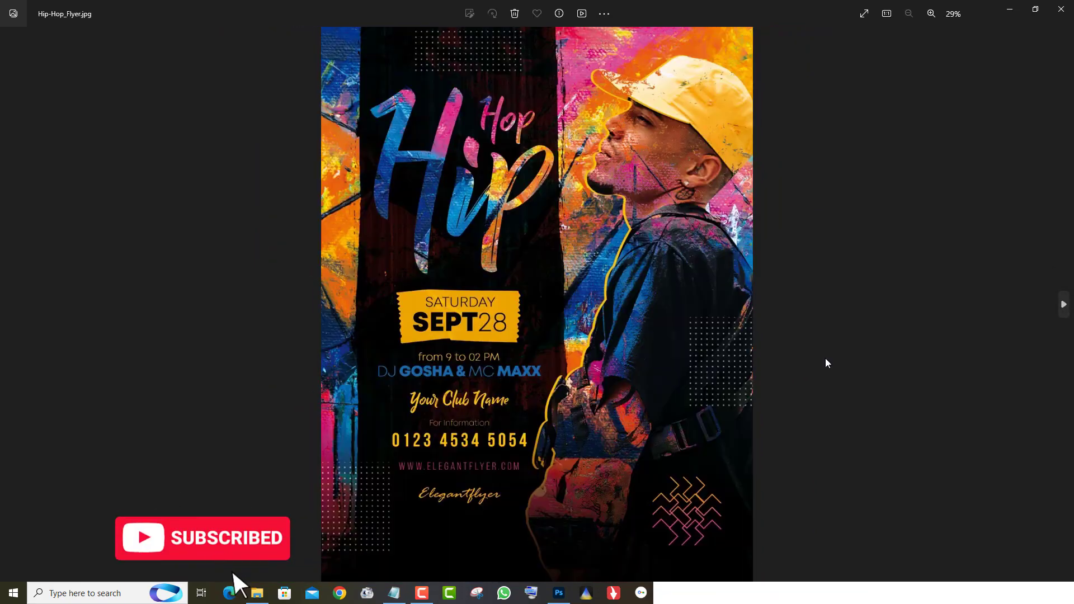
scroll(631, 387, "up", 4)
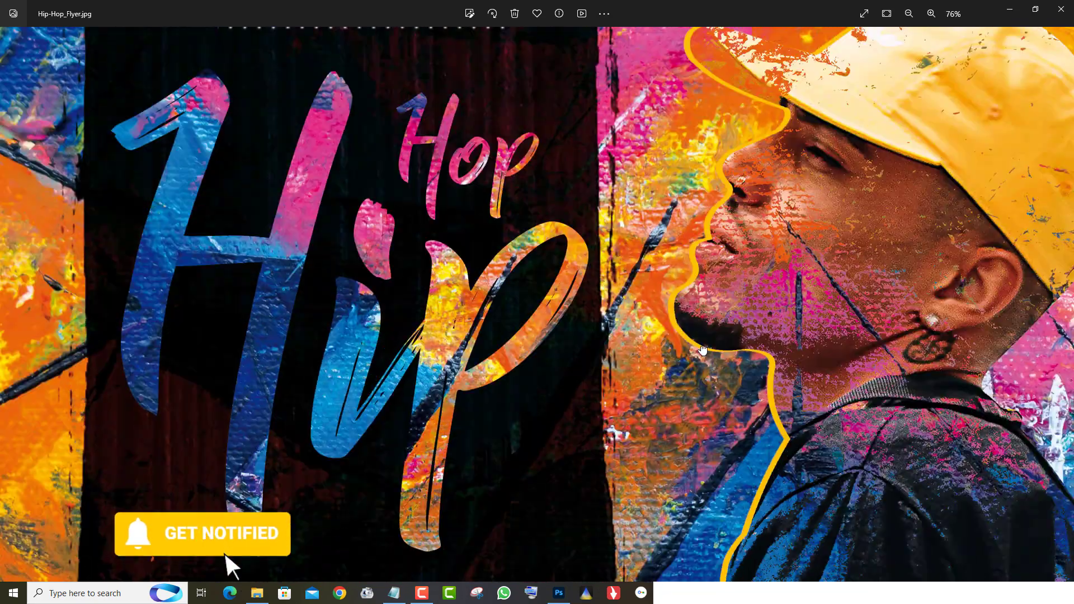
left_click_drag(703, 351, 703, 371)
scroll(758, 366, "up", 3)
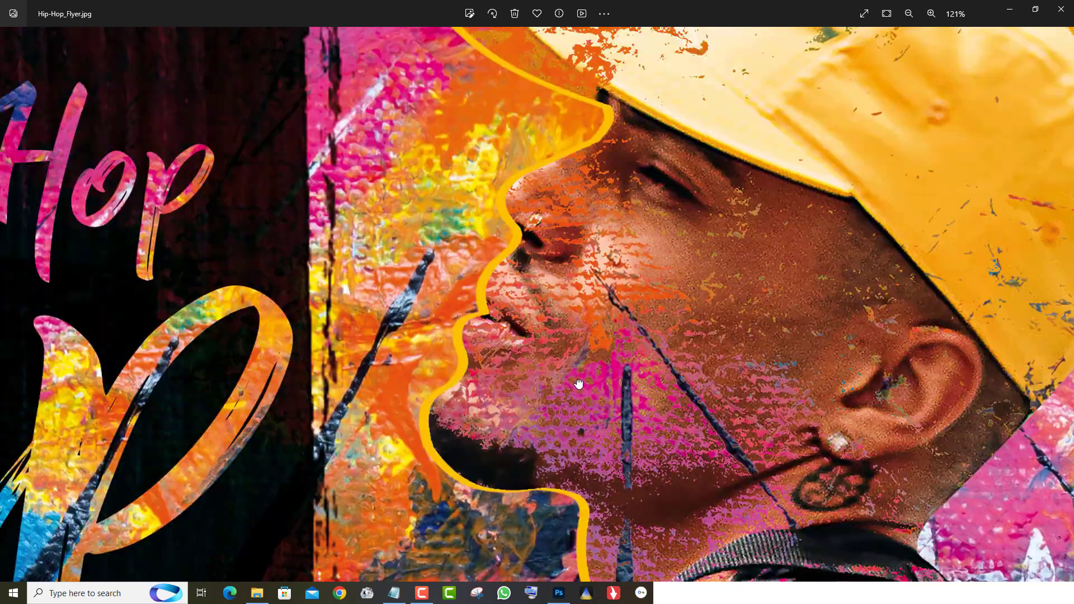
left_click_drag(575, 379, 754, 232)
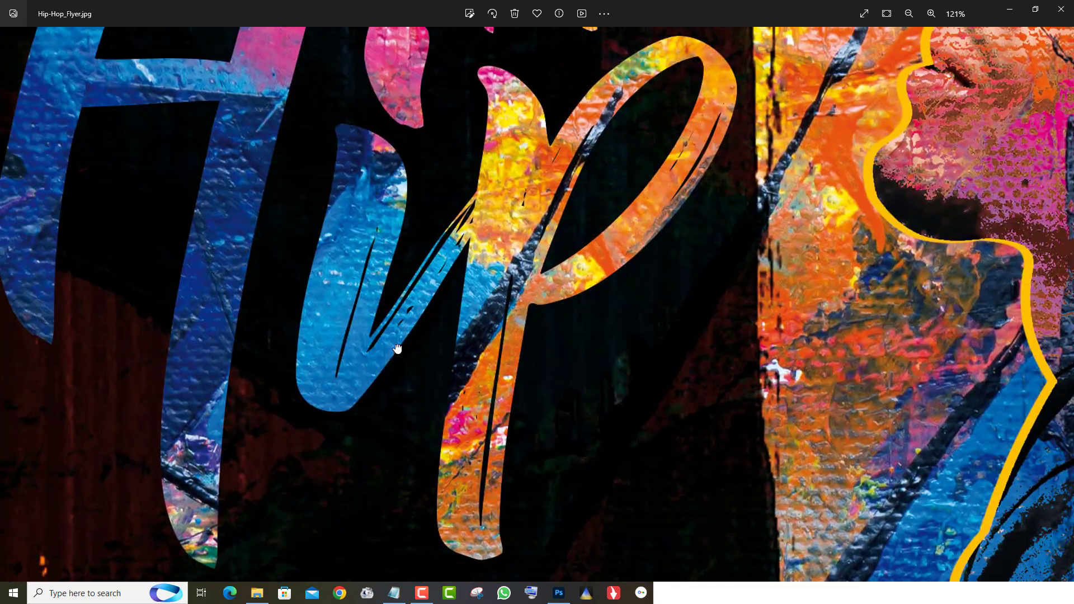
left_click_drag(398, 351, 629, 197)
Step: Check the Hip-Hop flyer's date label, performers, club name and contact lines up close, then return to the full flyer
left_click_drag(579, 444, 526, 101)
scroll(571, 374, "up", 4)
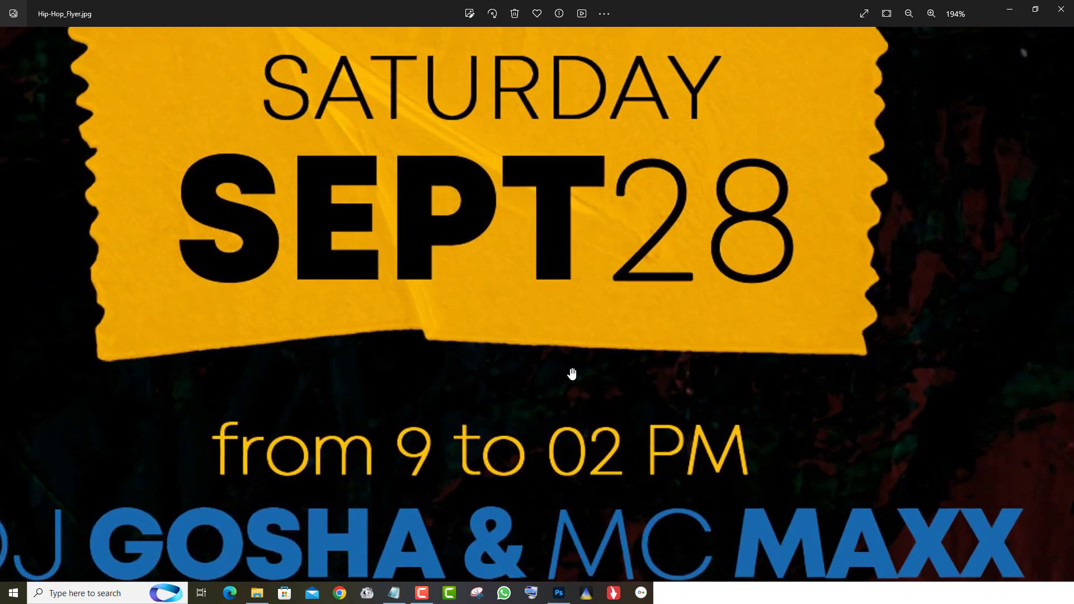
left_click_drag(572, 374, 574, 110)
scroll(574, 358, "down", 3)
scroll(573, 358, "down", 3)
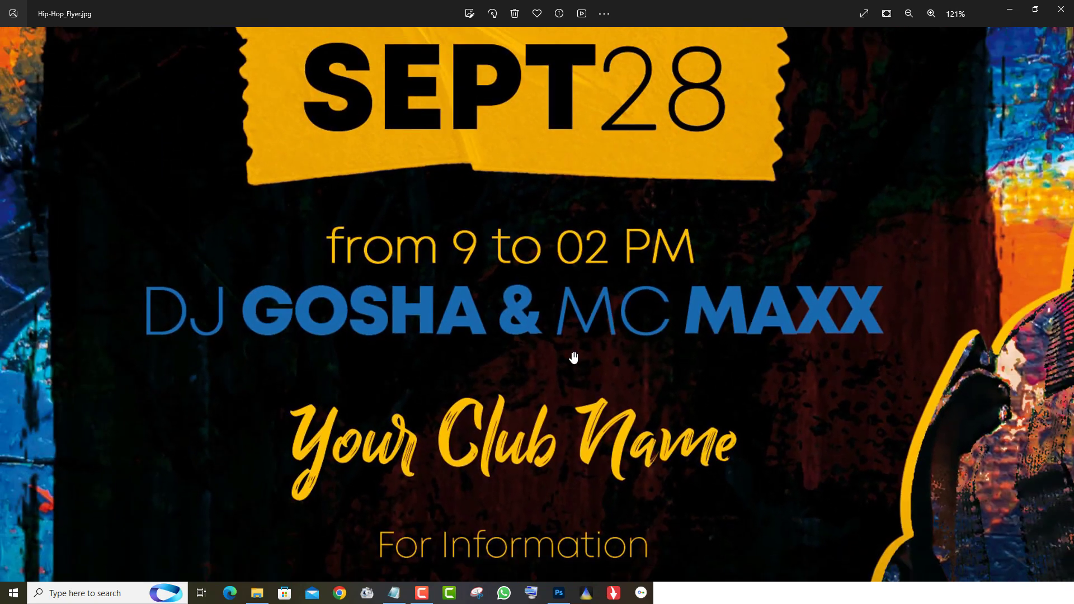
left_click_drag(574, 357, 598, 110)
scroll(602, 394, "down", 2)
left_click_drag(611, 266, 629, 103)
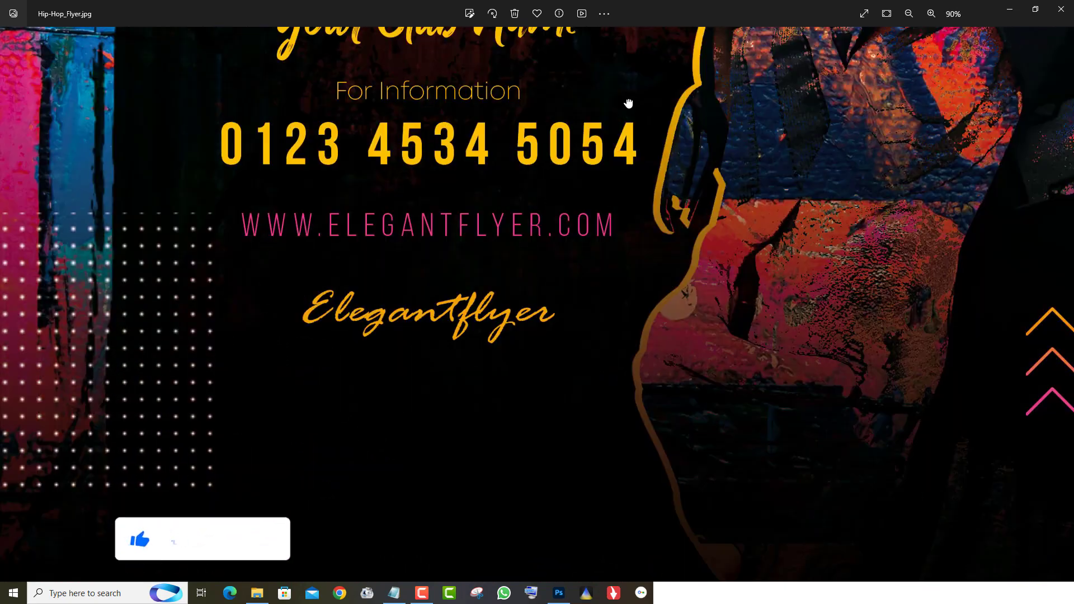
scroll(717, 324, "down", 4)
scroll(718, 334, "down", 2)
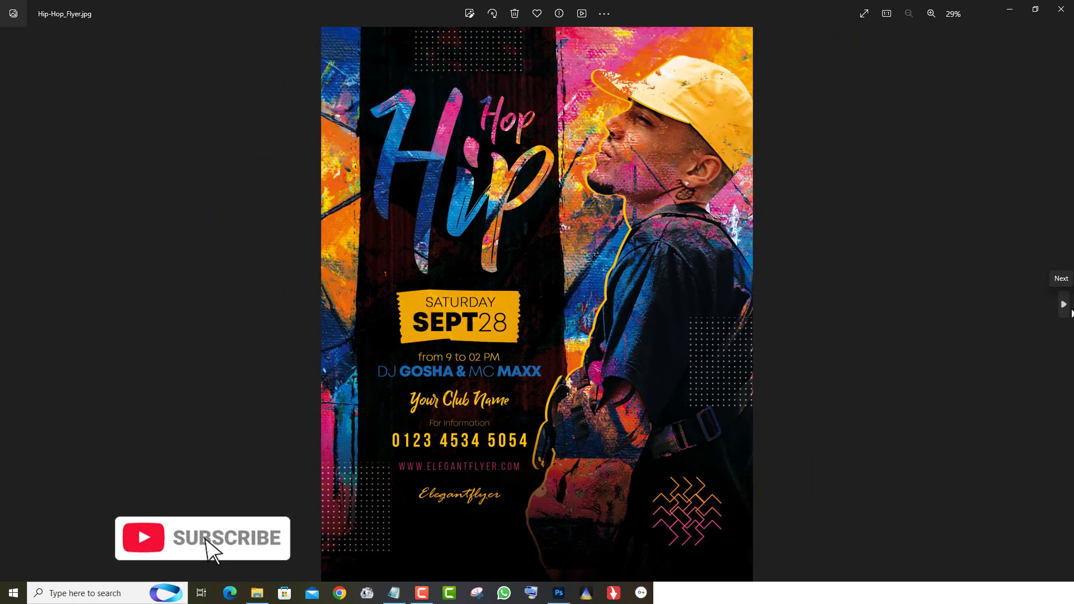
Step: Bring up the Invited Guest Dj flyer, inspect the DJ's face, hand and shirt up close, and return to the full flyer
left_click(1065, 307)
scroll(632, 350, "up", 3)
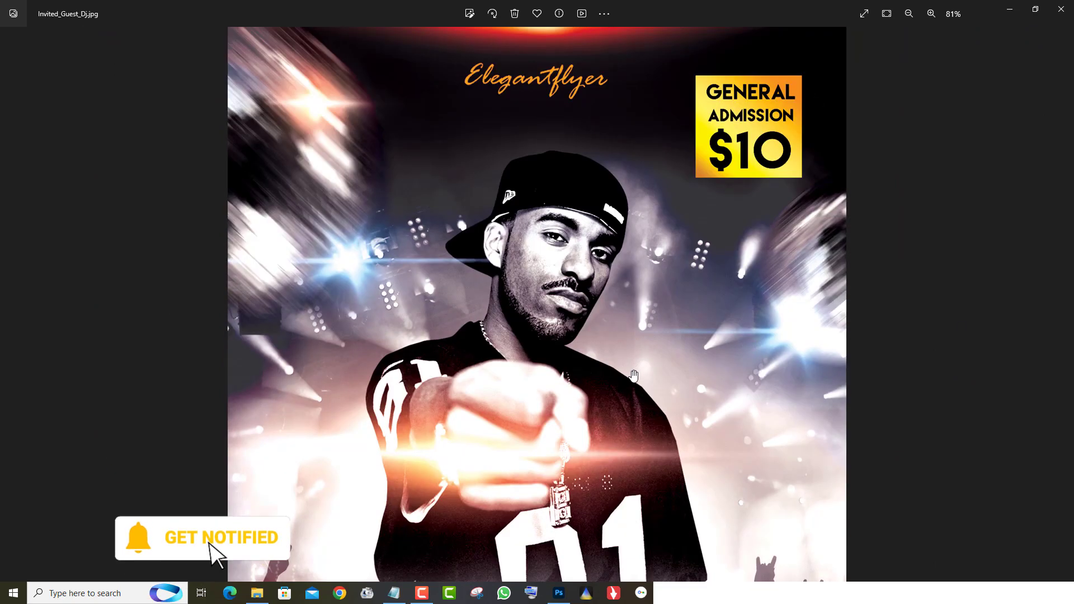
scroll(634, 375, "up", 3)
left_click_drag(597, 379, 586, 172)
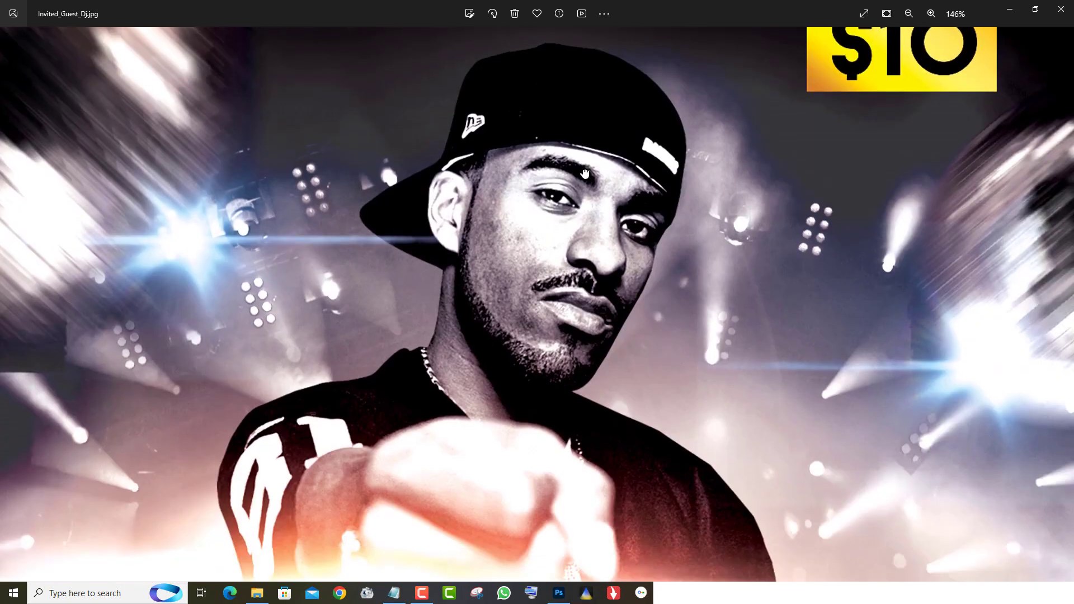
scroll(548, 353, "up", 3)
left_click_drag(554, 562, 553, 239)
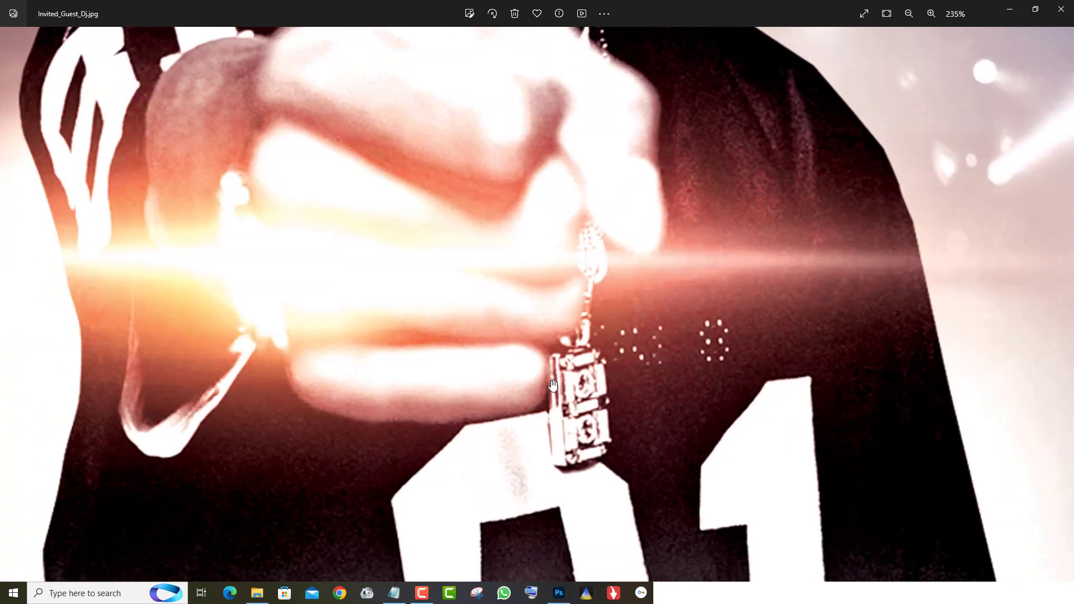
scroll(577, 403, "down", 2)
left_click_drag(582, 560, 610, 168)
scroll(613, 404, "down", 2)
scroll(612, 403, "down", 4)
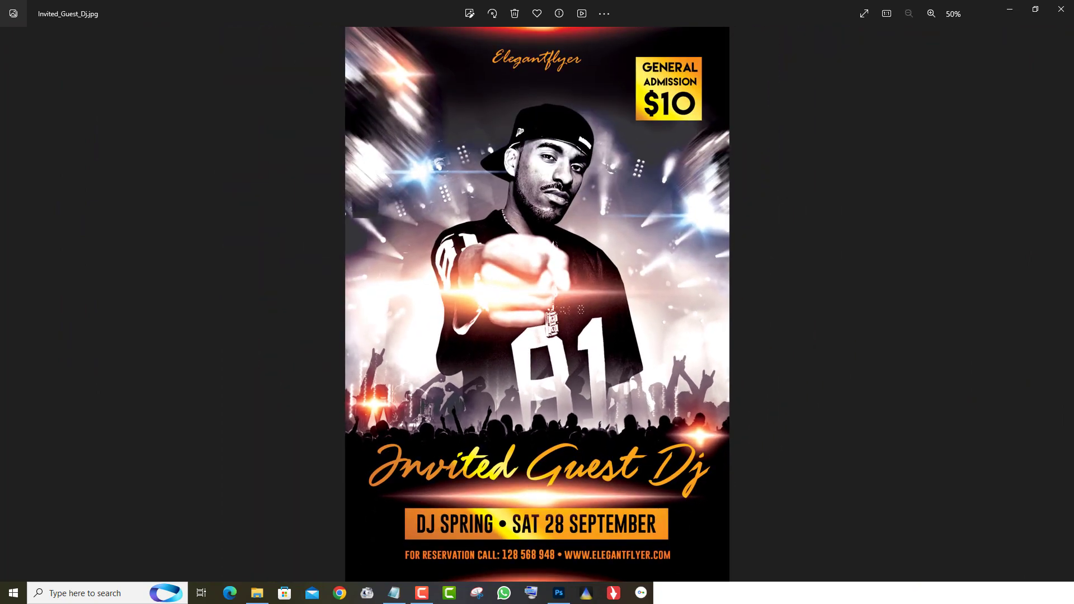
Step: Bring up the Ladies Night flyer and examine its title, date box, special guests and admission details up close
left_click(1062, 311)
scroll(571, 383, "up", 3)
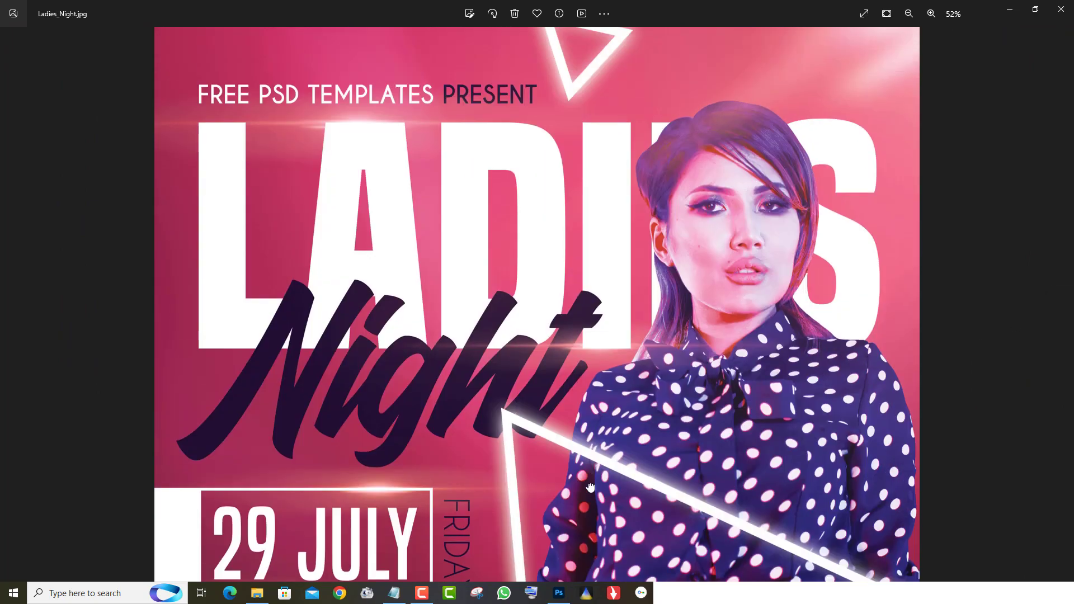
left_click_drag(591, 493, 585, 308)
scroll(519, 430, "up", 4)
left_click_drag(512, 458, 510, 164)
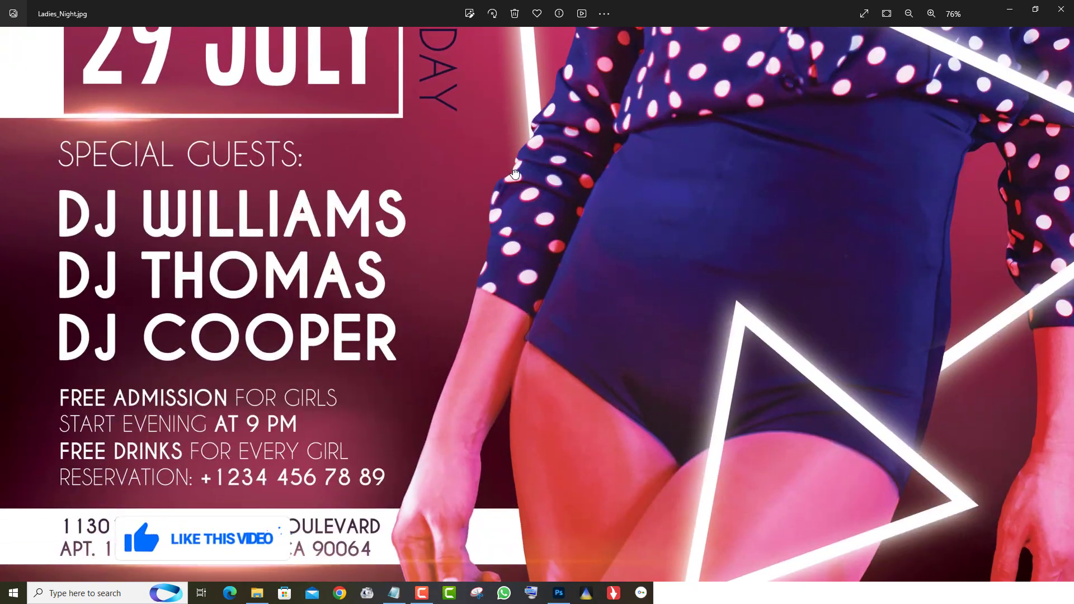
left_click_drag(473, 292, 472, 237)
scroll(551, 447, "down", 5)
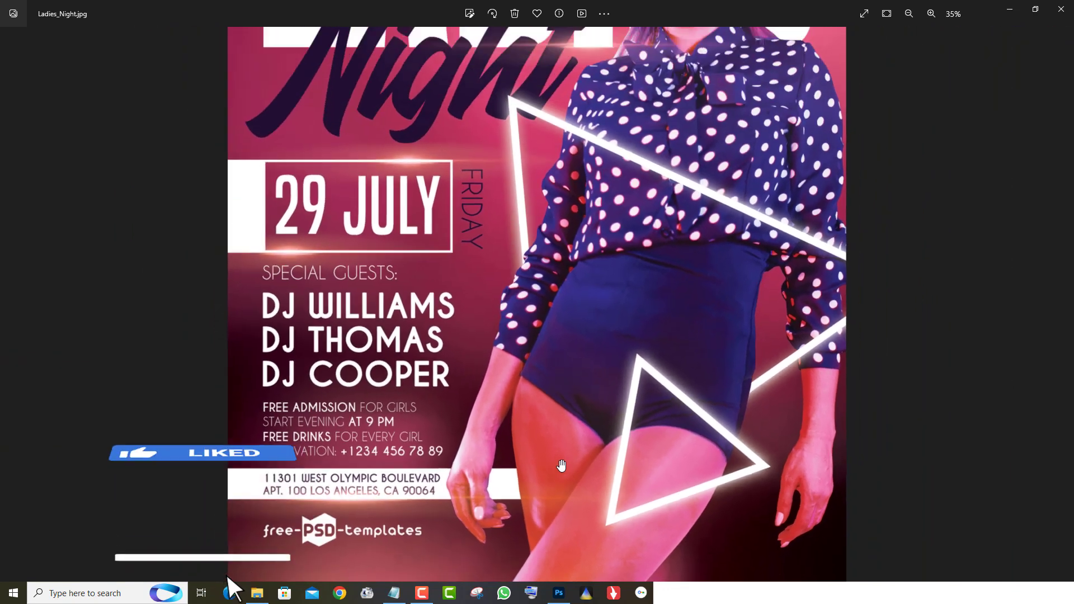
Step: Bring up the Music Night flyer, inspect its title, cocktail glass, date and guest lines up close, and return to the full flyer
key("Right")
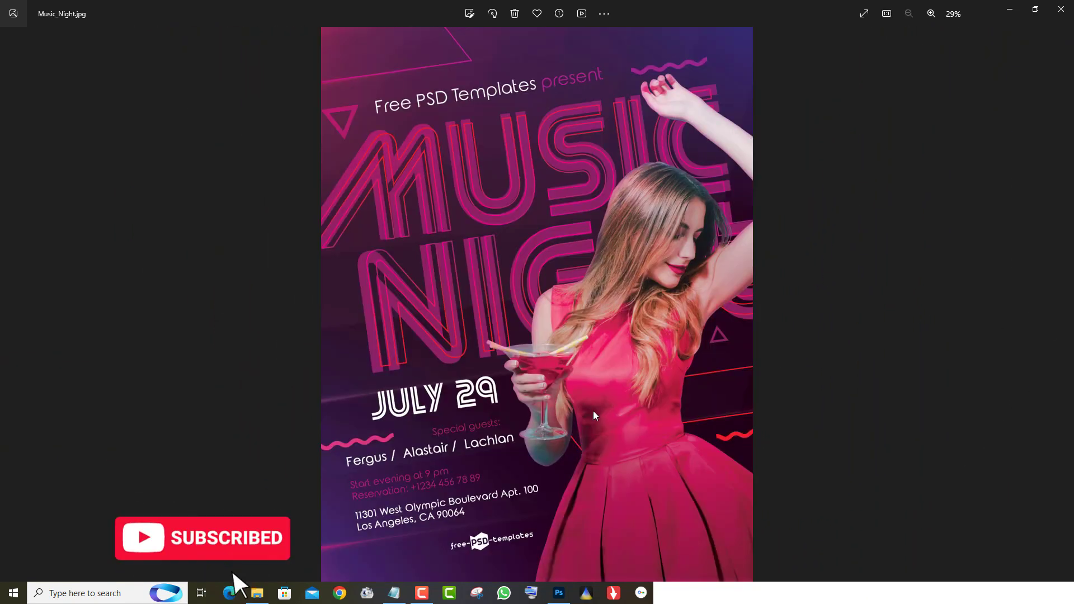
scroll(594, 414, "up", 5)
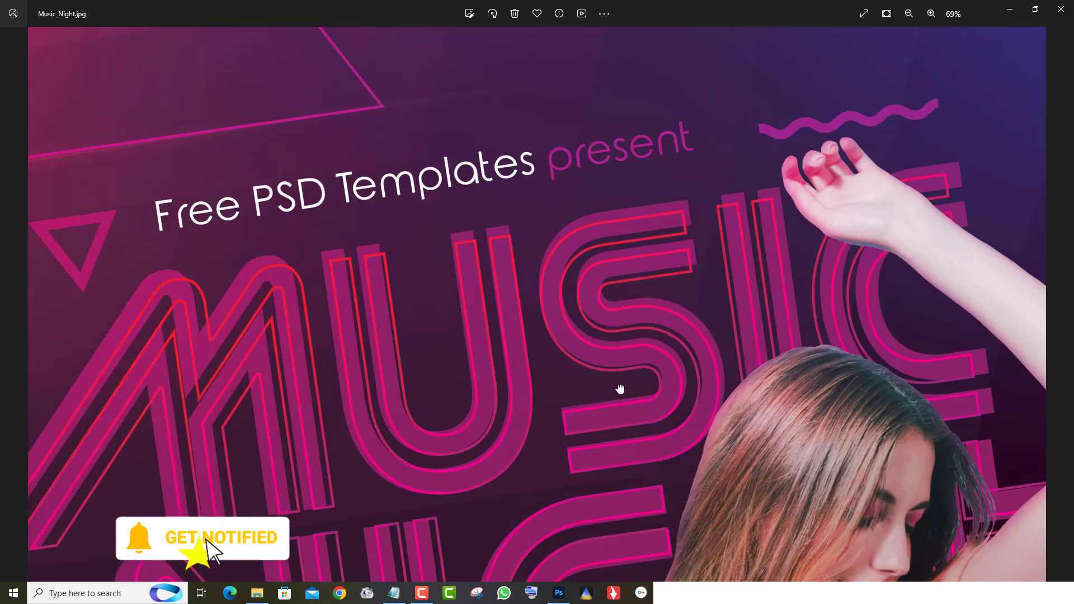
left_click_drag(622, 413, 603, 151)
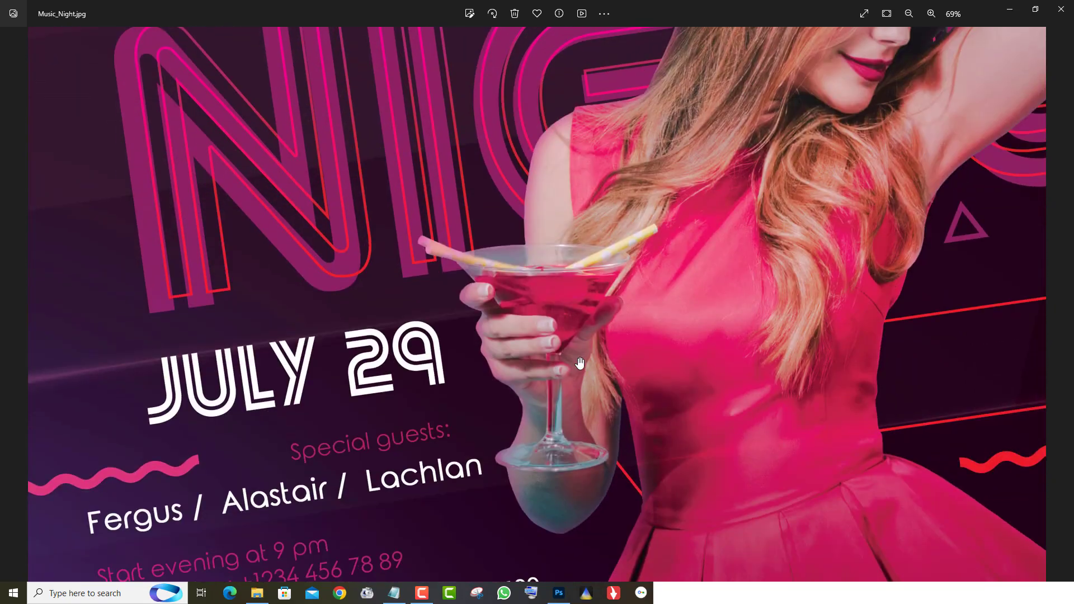
left_click_drag(580, 364, 604, 136)
scroll(275, 449, "up", 2)
left_click_drag(275, 449, 382, 410)
scroll(381, 410, "down", 6)
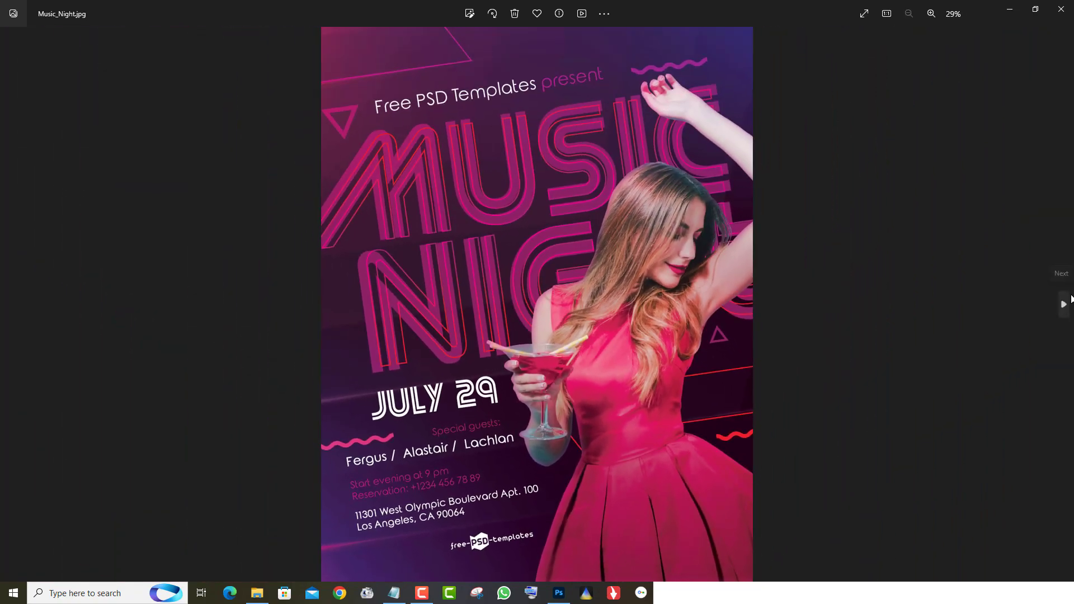
Step: Bring up the Music Sound Vibes flyer and inspect its title lettering and the hooded woman's portrait up close
left_click(1070, 300)
scroll(575, 428, "up", 4)
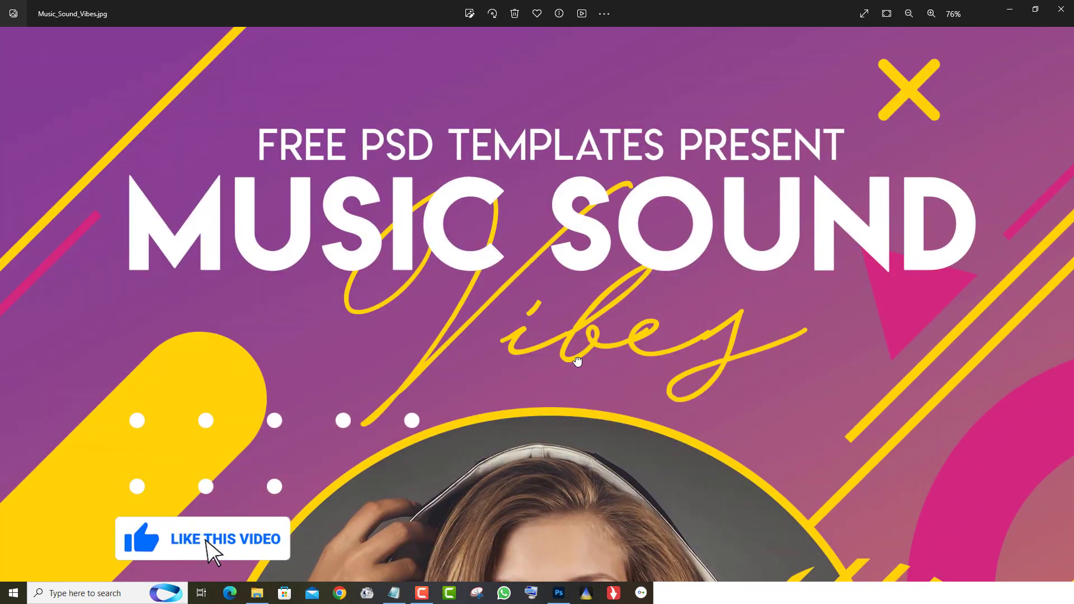
left_click_drag(577, 362, 571, 192)
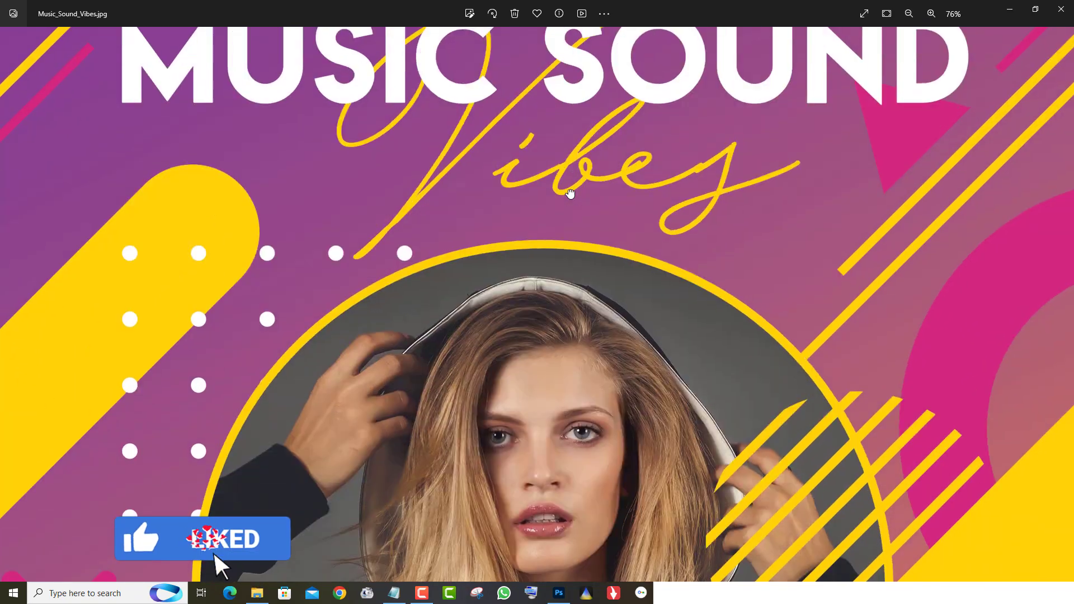
scroll(570, 289, "up", 3)
left_click_drag(569, 300, 566, 19)
left_click_drag(605, 320, 610, 43)
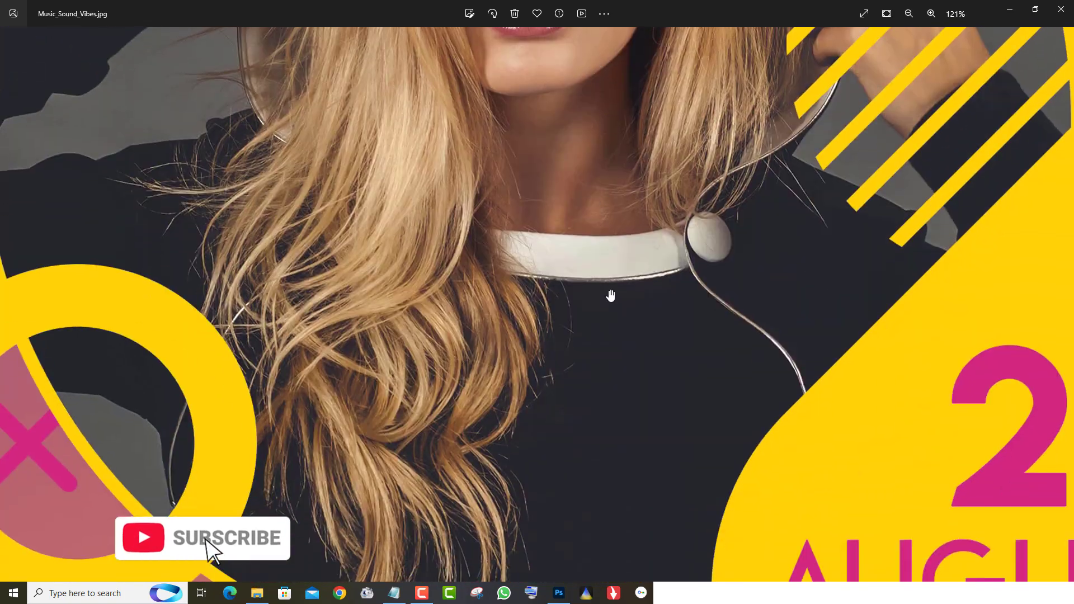
Step: Examine the Music Sound Vibes flyer's August date, free entry line, special guests and address, then zoom back out
left_click_drag(611, 357, 597, 125)
left_click_drag(698, 278, 370, 276)
scroll(515, 446, "down", 5)
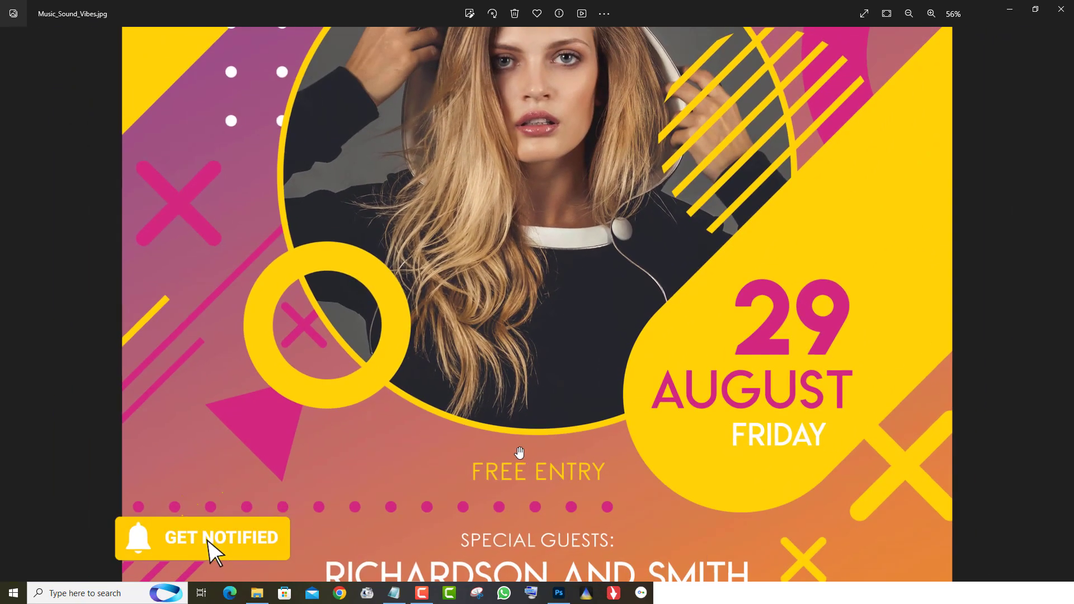
left_click_drag(515, 446, 515, 200)
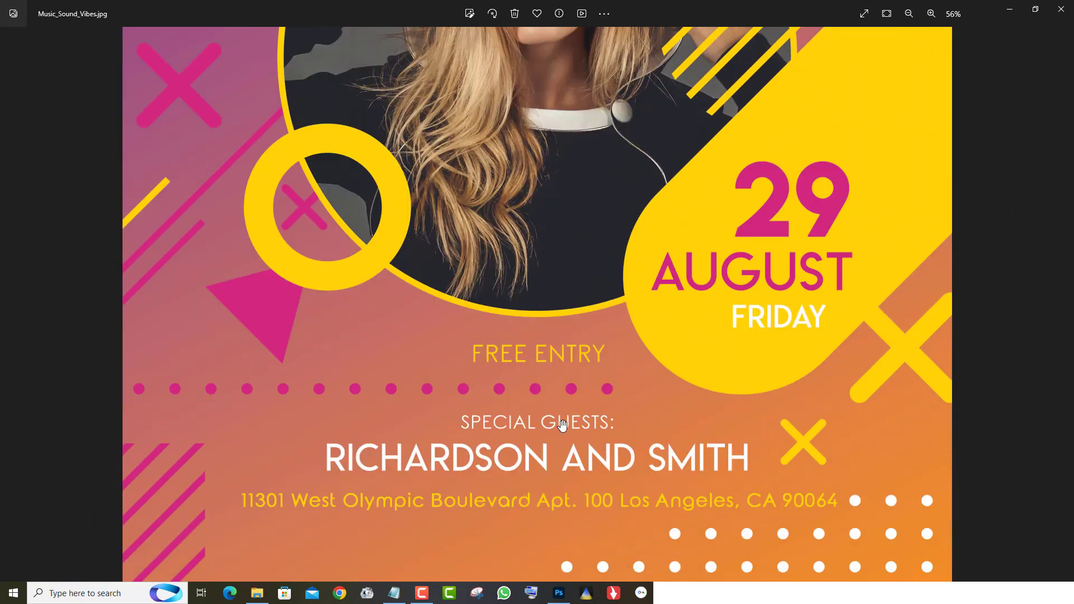
scroll(563, 426, "down", 2)
Step: Bring up the Night Club flyer and inspect its Take Over title, the woman's face and the Friday June 28 date up close
left_click(1064, 305)
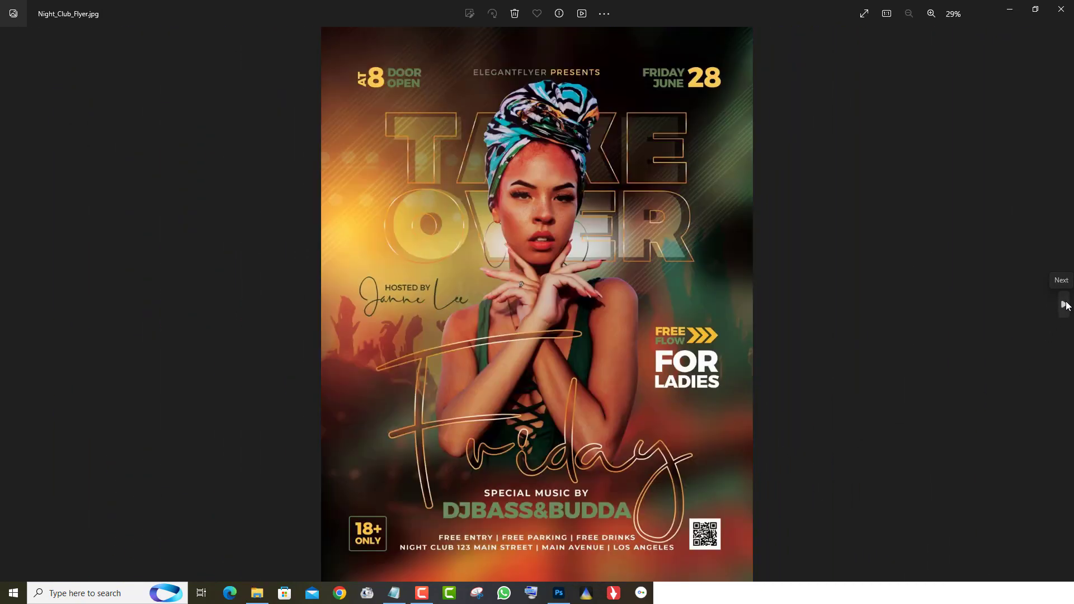
scroll(607, 393, "up", 3)
left_click_drag(616, 159, 605, 361)
scroll(605, 361, "up", 5)
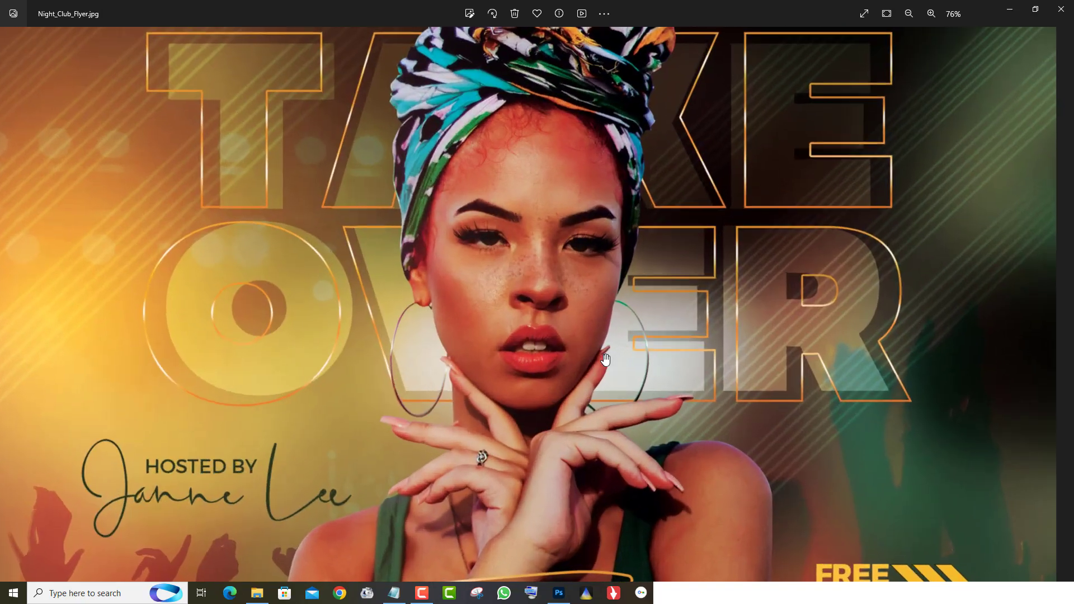
left_click_drag(630, 92, 619, 408)
scroll(602, 427, "up", 4)
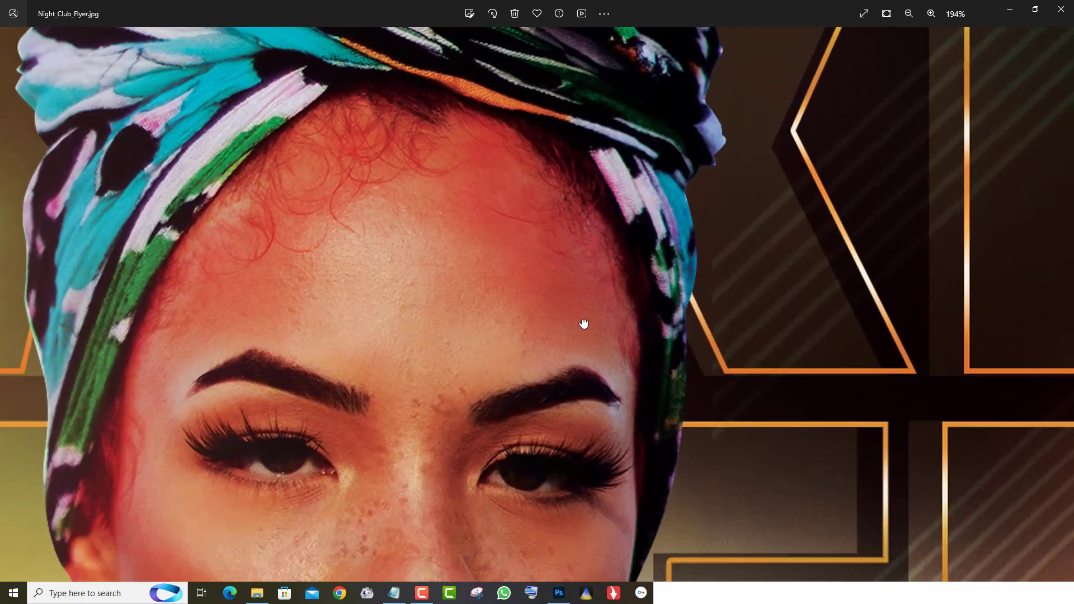
left_click_drag(583, 321, 584, 282)
left_click_drag(753, 239, 350, 391)
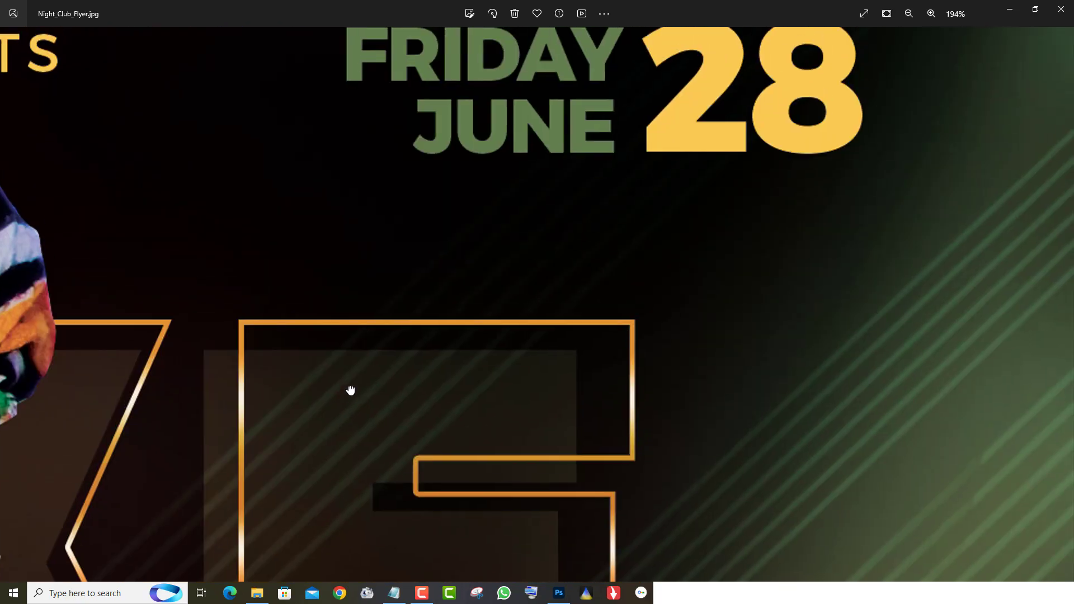
Step: Examine the Night Club flyer's presenter line, patterned headscarf, face and hands up close, then return to the full flyer
scroll(356, 400, "down", 2)
left_click_drag(381, 288, 921, 281)
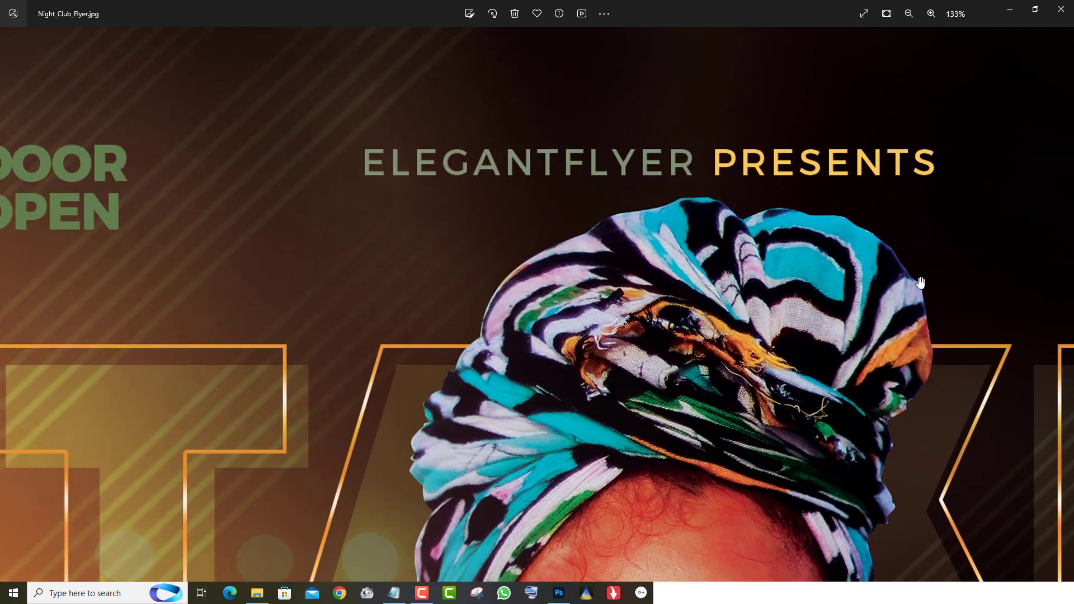
left_click_drag(666, 456, 786, 275)
left_click_drag(756, 434, 660, 302)
scroll(662, 302, "down", 2)
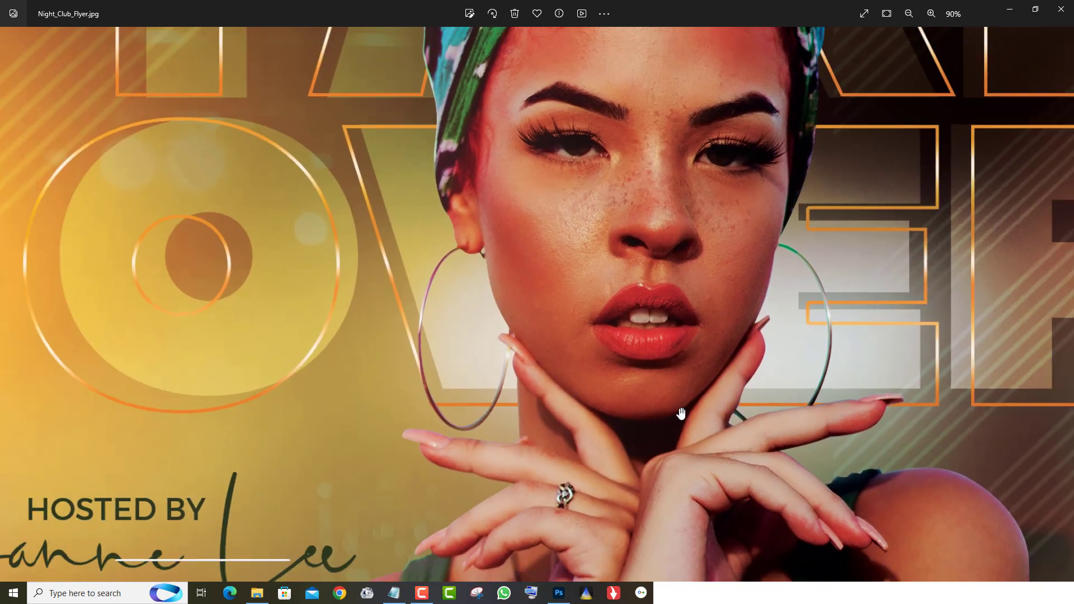
left_click_drag(681, 412, 624, 276)
scroll(653, 403, "down", 4)
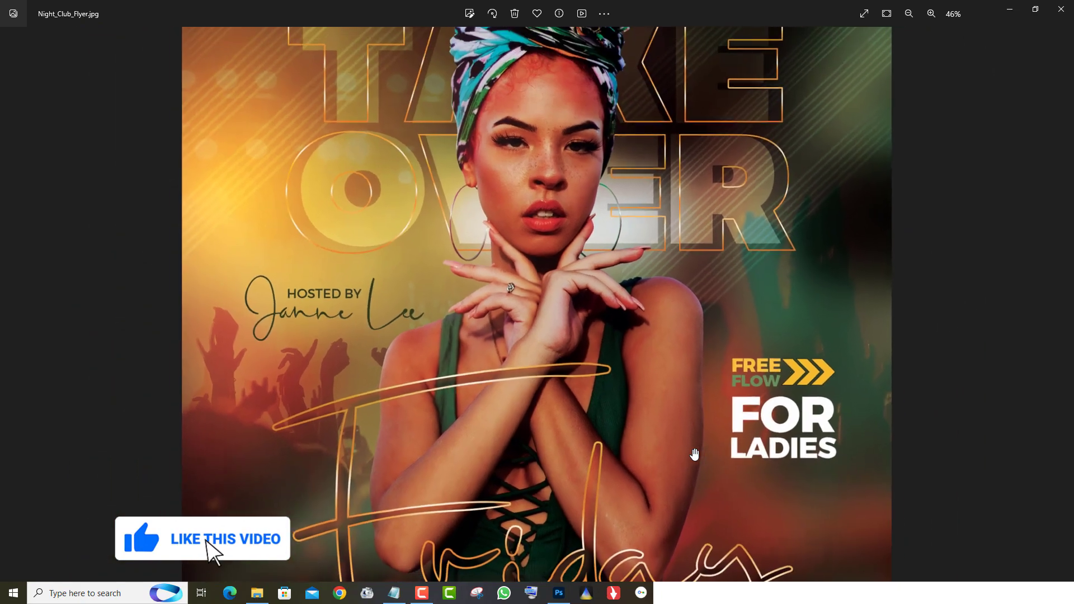
scroll(694, 453, "down", 1)
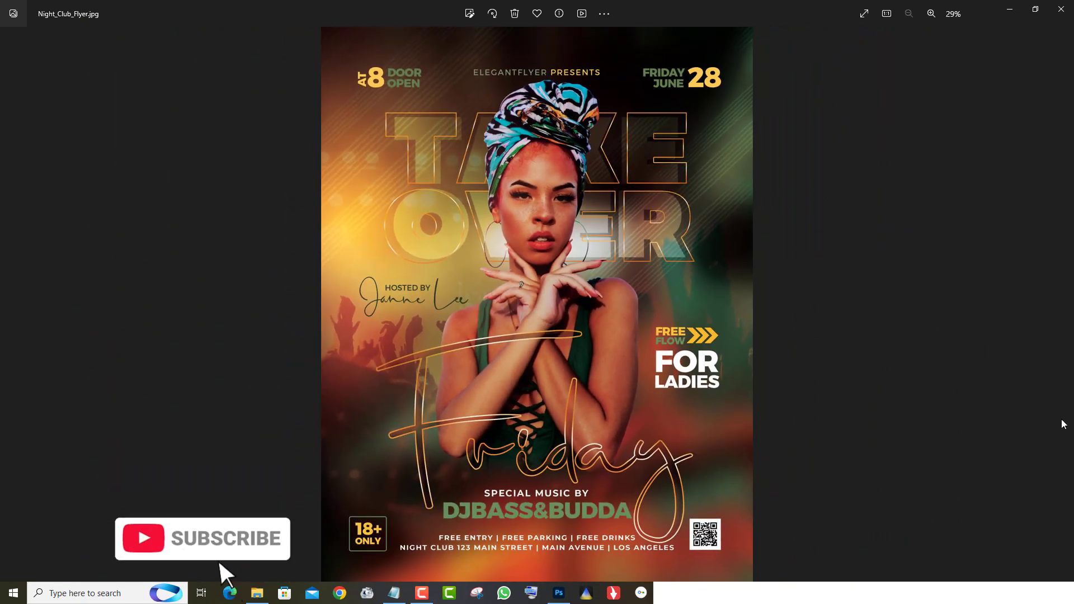
Step: Bring up the winter Party flyer, inspect its portrait, ticket and date labels and metallic title up close, and return to the full flyer
left_click(1063, 304)
scroll(594, 417, "up", 5)
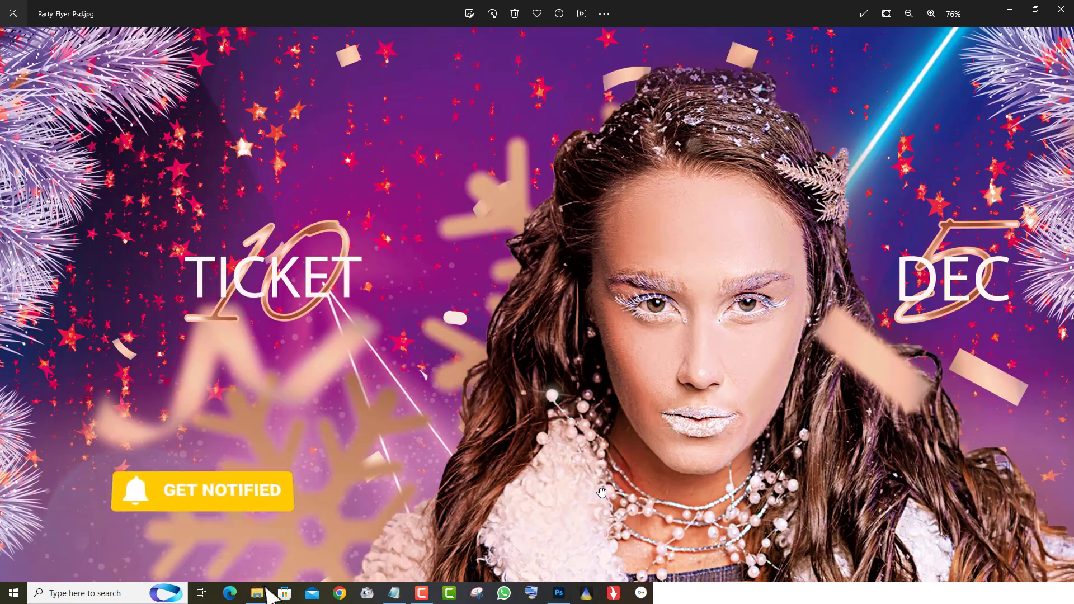
left_click_drag(602, 492, 602, 117)
scroll(632, 198, "down", 3)
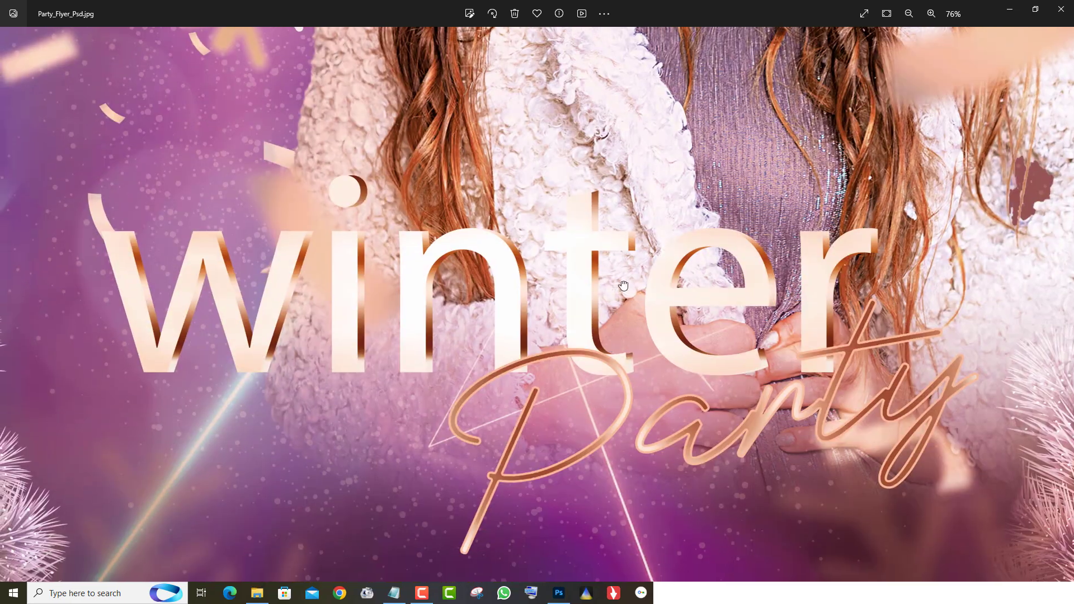
scroll(623, 365, "down", 3)
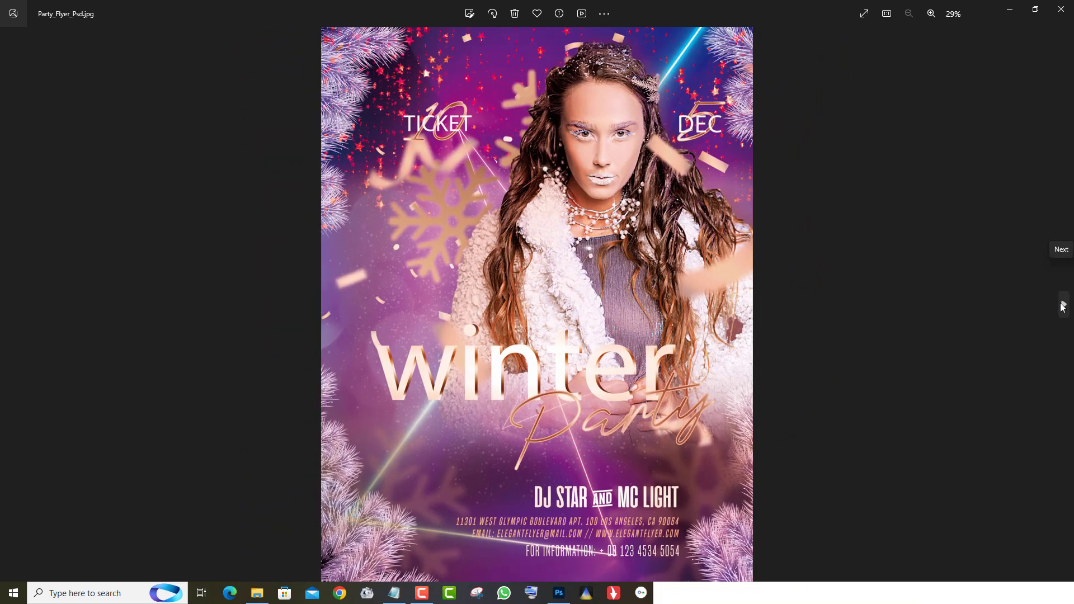
Step: Bring up the Special Guest flyer, inspect its portrait, speakers, Avrile title and venue details up close, then zoom back out
left_click(1063, 306)
scroll(635, 375, "up", 3)
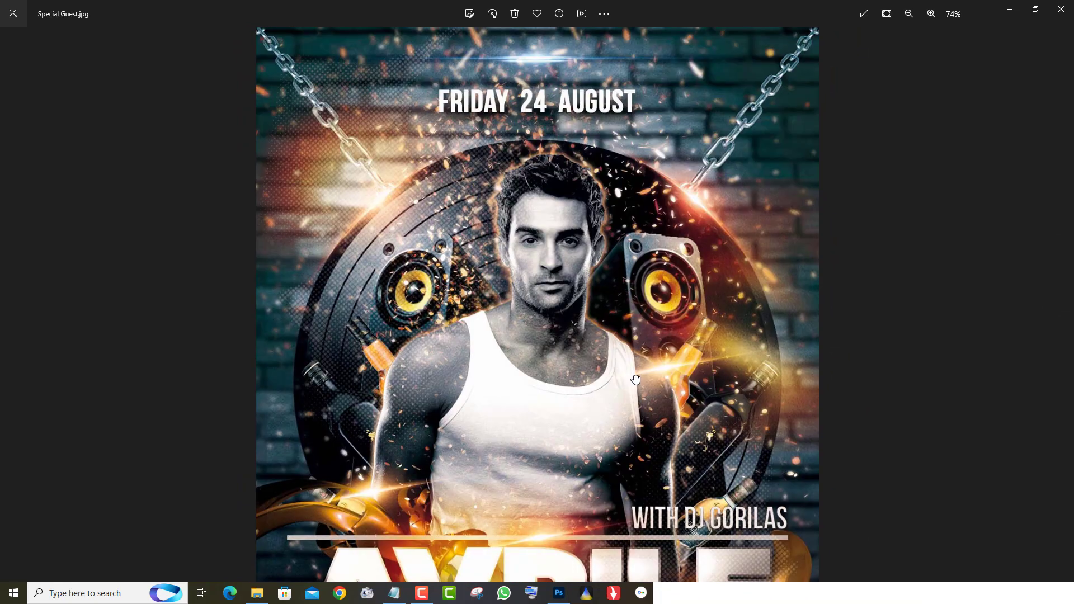
left_click_drag(636, 380, 616, 164)
scroll(600, 352, "up", 2)
left_click_drag(610, 448, 618, 245)
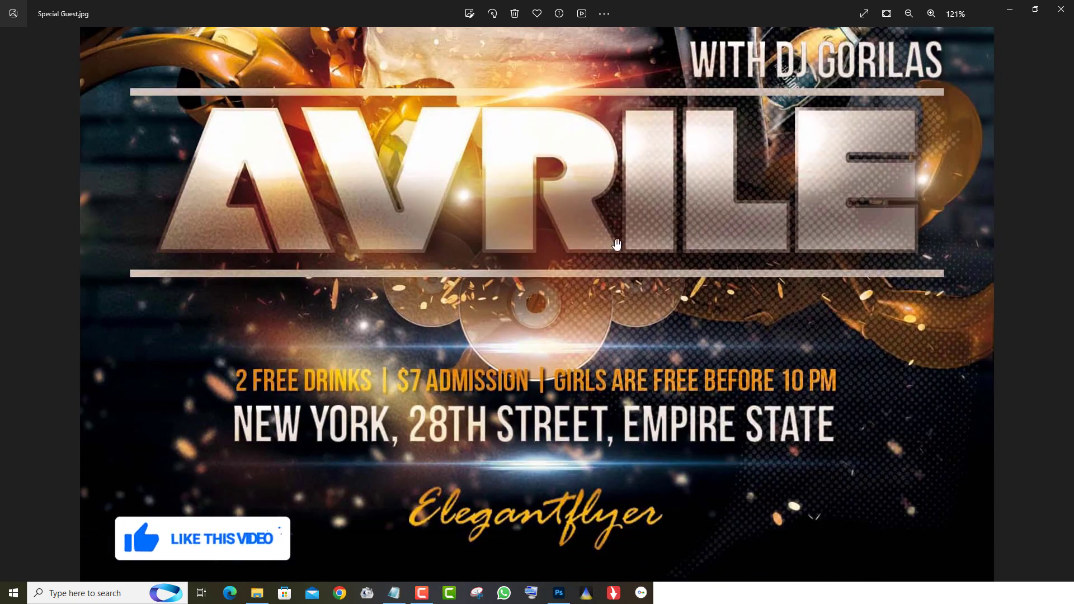
scroll(618, 294, "down", 2)
left_click_drag(616, 174, 613, 427)
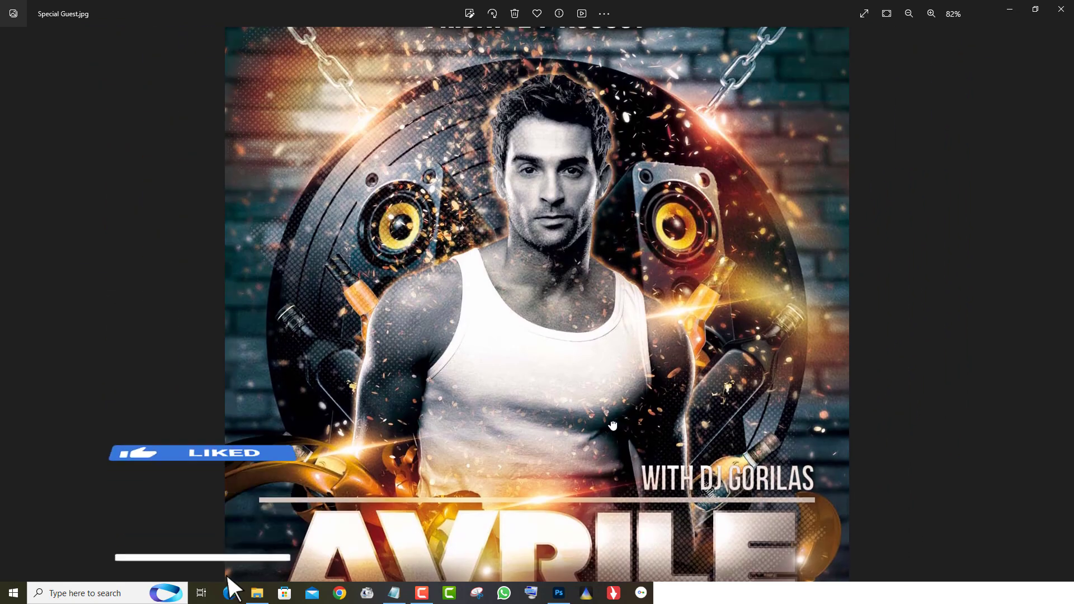
scroll(614, 427, "down", 1)
scroll(614, 426, "down", 3)
Step: Bring up the Spring break flyer, inspect its script title, date box and special guests up close, and zoom back out
left_click(1063, 306)
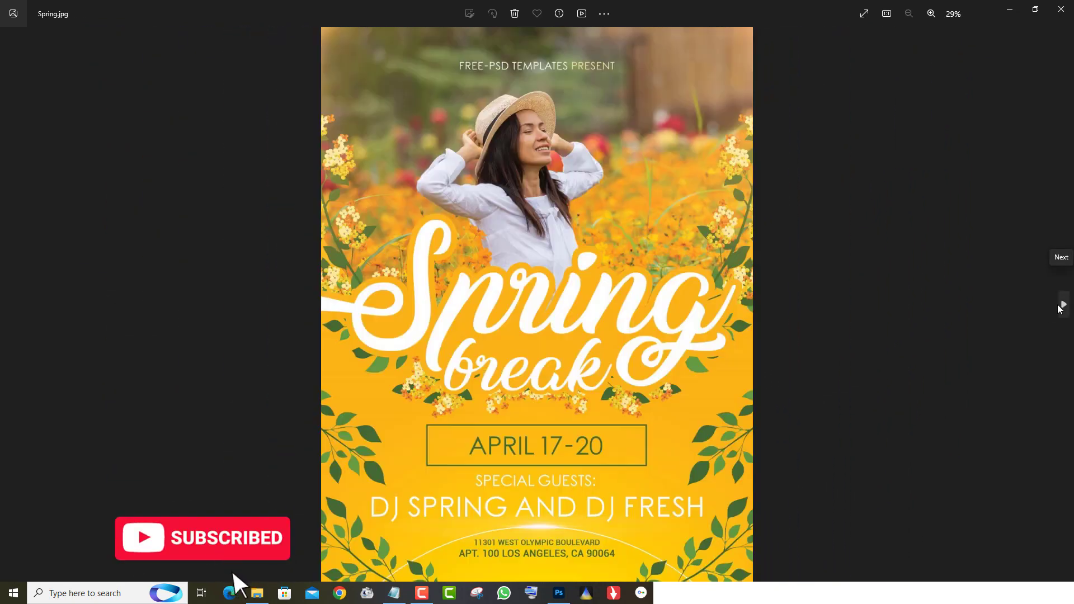
scroll(606, 344, "up", 2)
left_click_drag(609, 144, 609, 273)
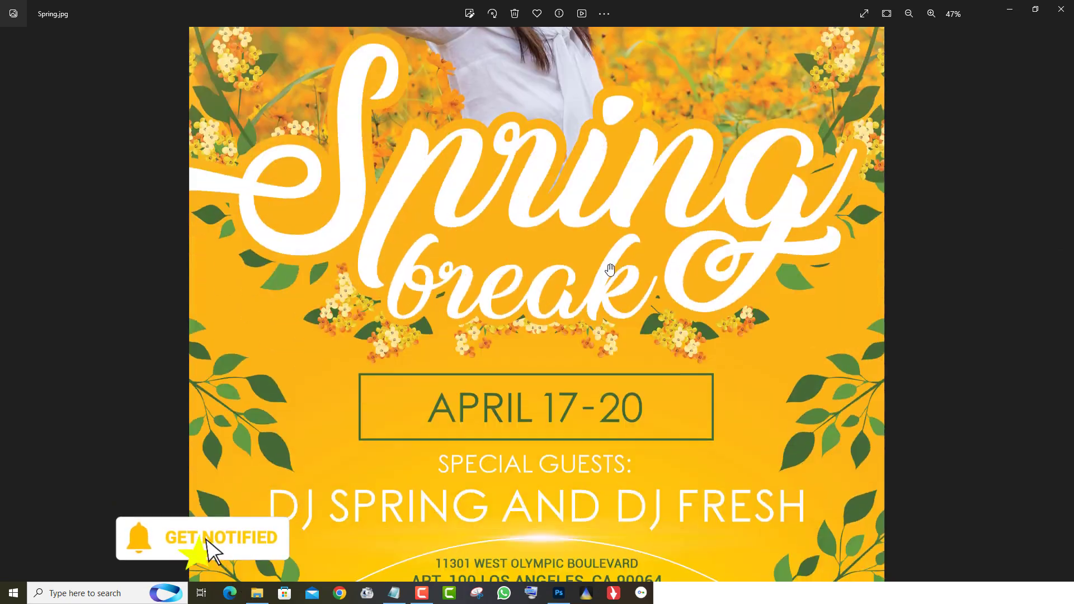
left_click_drag(605, 330, 603, 283)
scroll(604, 283, "down", 2)
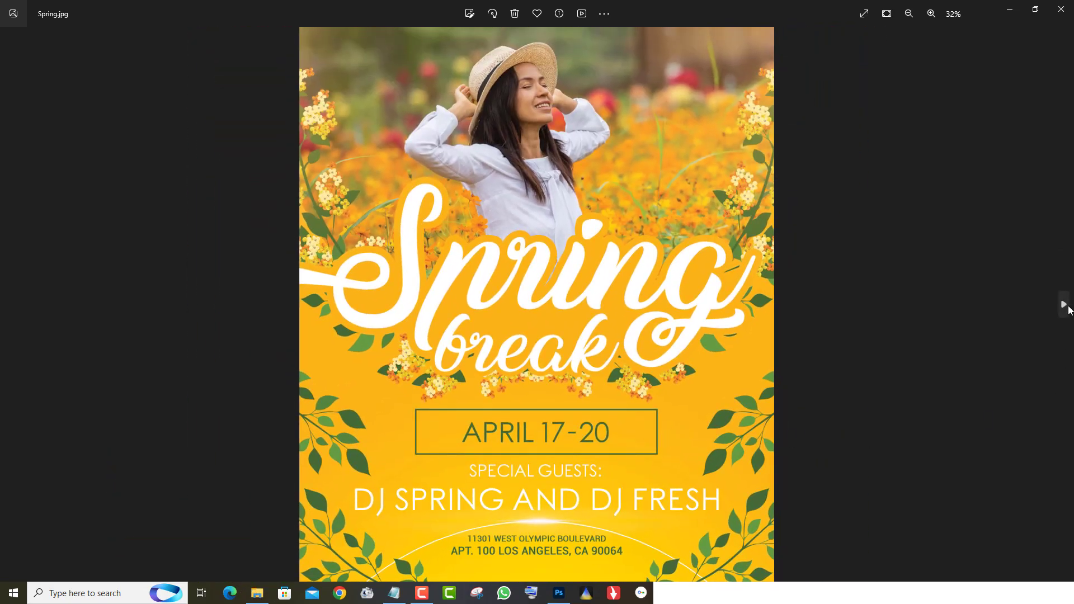
Step: Bring up the Summer Break flyer, inspect its title, starfish, guest box and event details up close, and return to the full flyer
left_click(1069, 310)
scroll(639, 404, "up", 2)
left_click_drag(623, 187, 632, 115)
scroll(644, 402, "up", 2)
left_click_drag(645, 385, 642, 248)
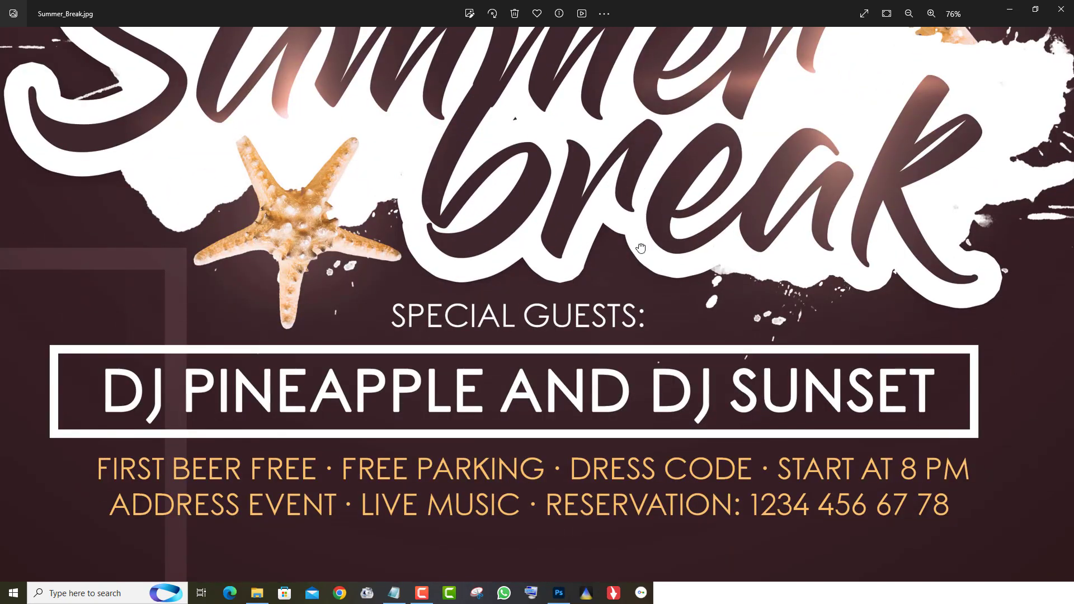
scroll(641, 248, "down", 5)
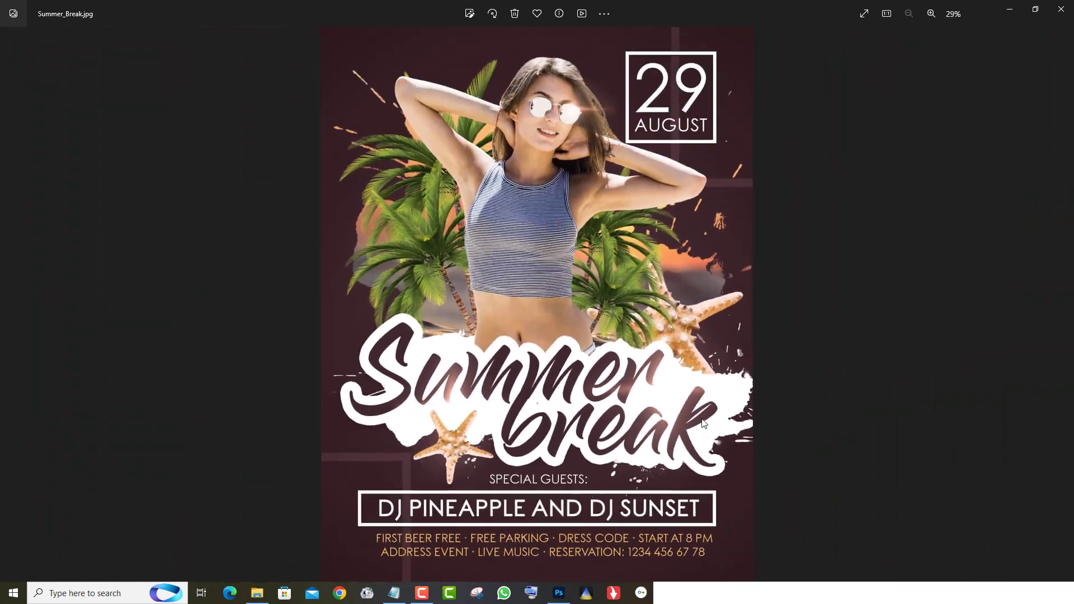
Step: Bring up the Summer Party flyer, inspect its slanted title and special guest lines up close, and zoom back out
left_click(1070, 305)
scroll(605, 403, "up", 3)
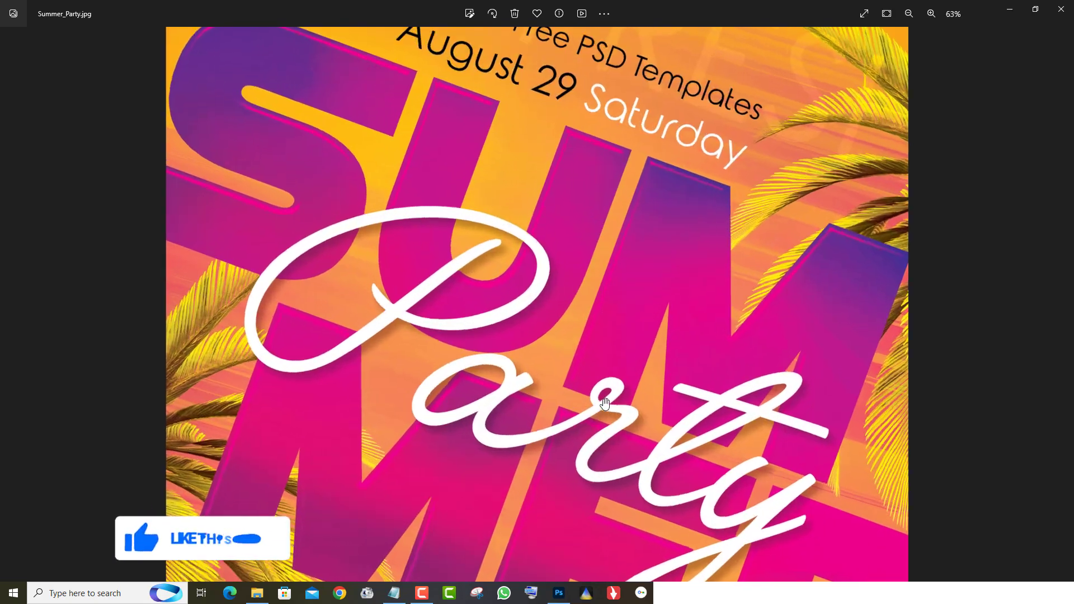
left_click_drag(605, 403, 672, 1)
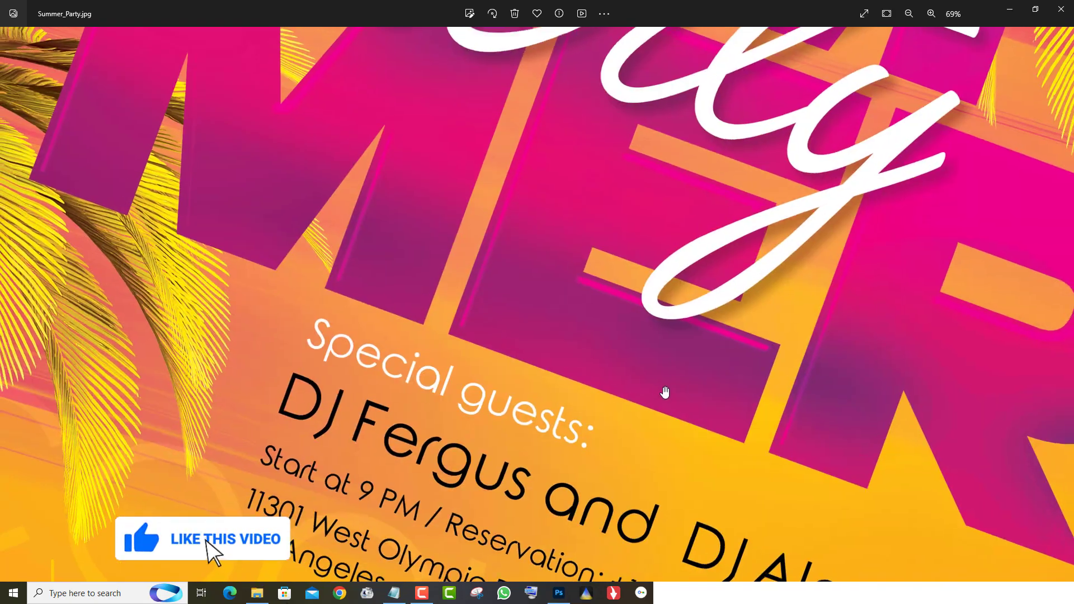
scroll(665, 399, "down", 4)
scroll(816, 393, "down", 1)
Step: Bring up the Summer Vibes flyer, inspect its Vibes banner, sea photo, guests and social links up close, and return to the full flyer
left_click(1063, 305)
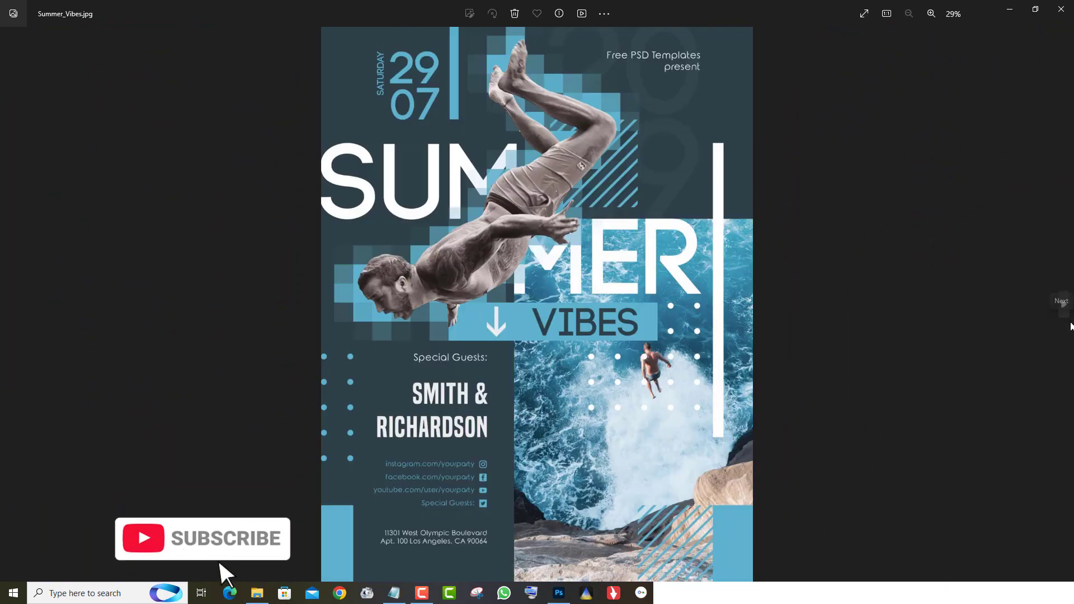
scroll(604, 368, "up", 2)
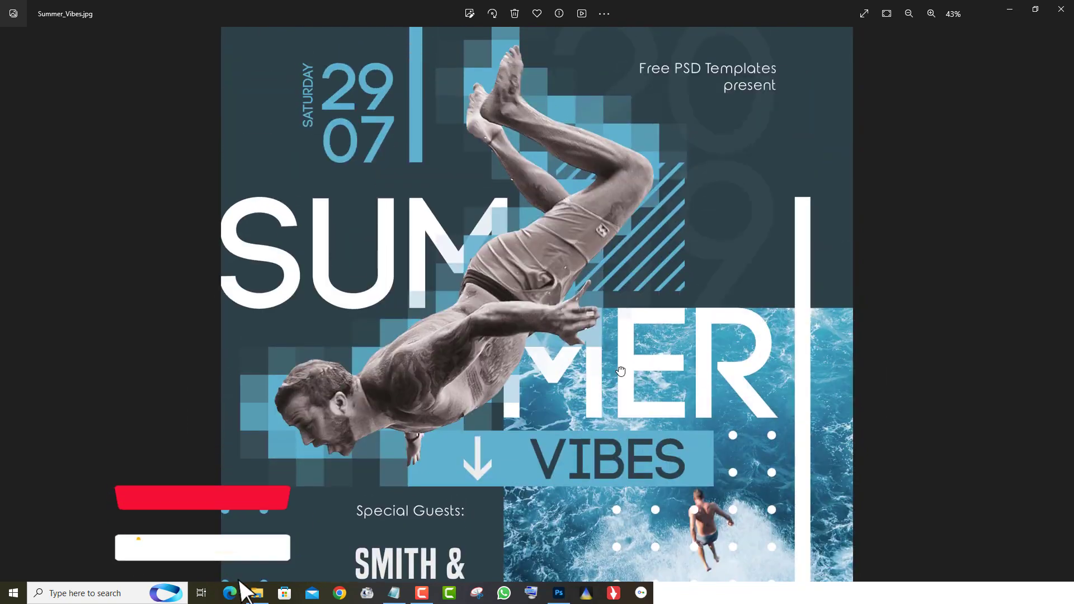
scroll(616, 372, "up", 4)
left_click_drag(621, 420, 618, 46)
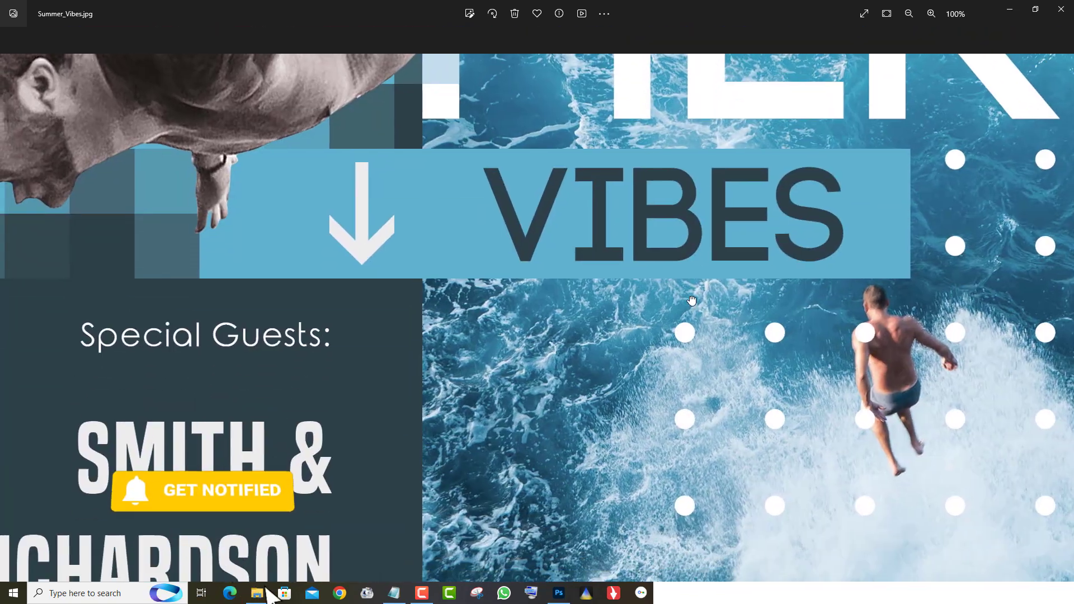
left_click_drag(691, 370, 929, 51)
scroll(679, 370, "down", 4)
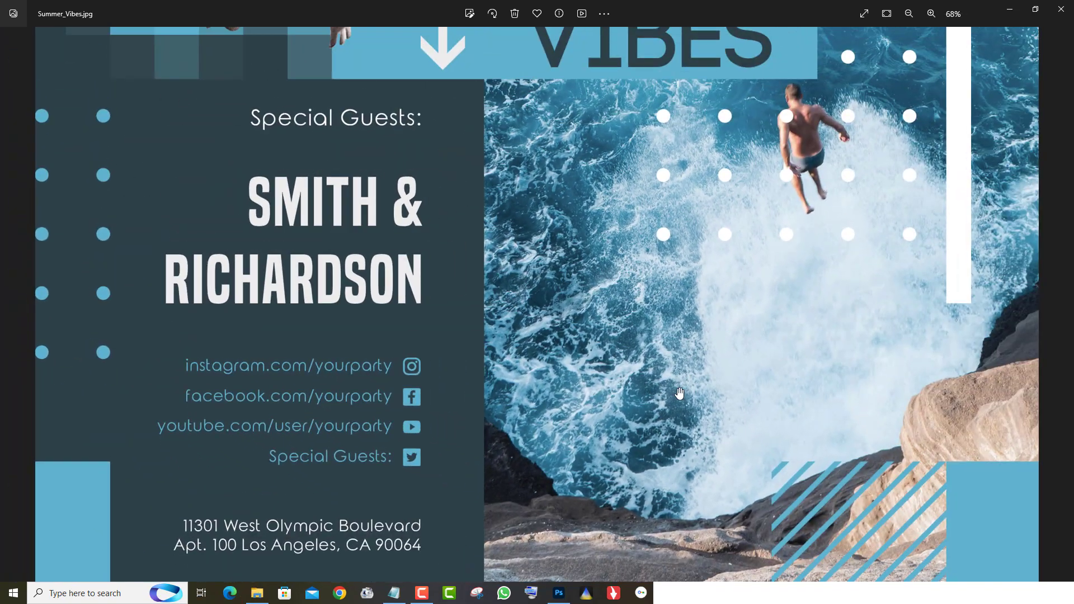
scroll(679, 393, "down", 2)
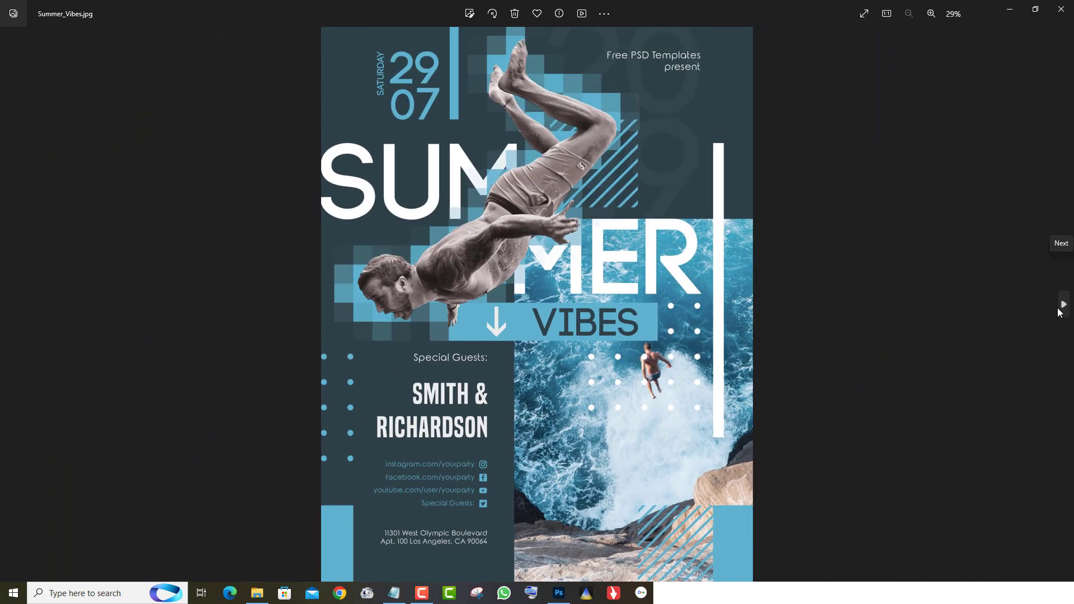
Step: Bring up the Techno Party flyer, inspect its model, title and special guest lines up close, and return to the full flyer
left_click(1062, 305)
scroll(573, 375, "up", 4)
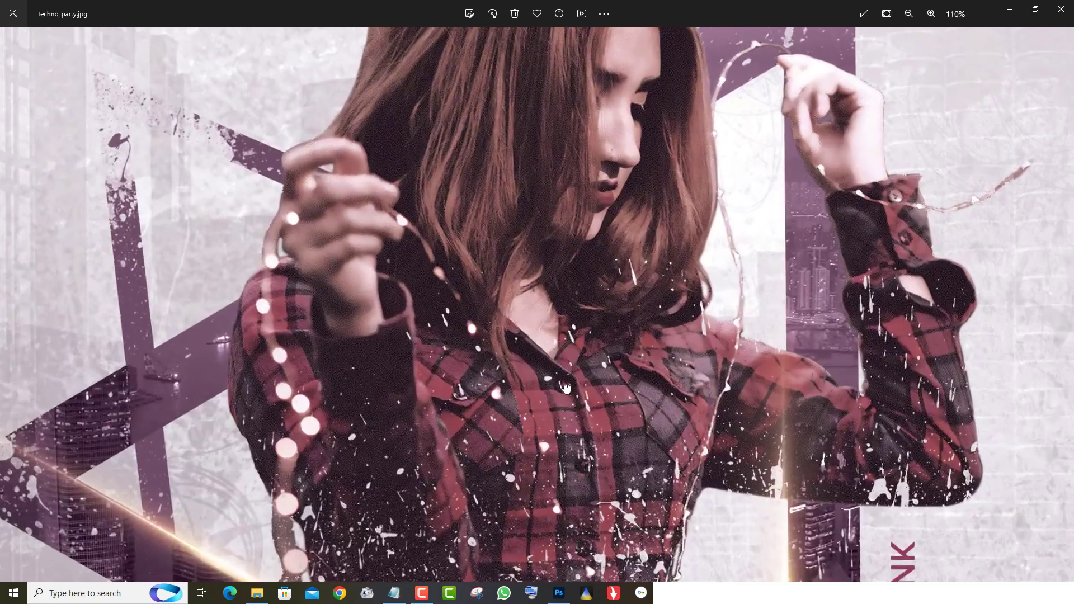
left_click_drag(566, 389, 590, 102)
left_click_drag(590, 334, 710, 102)
scroll(710, 101, "down", 4)
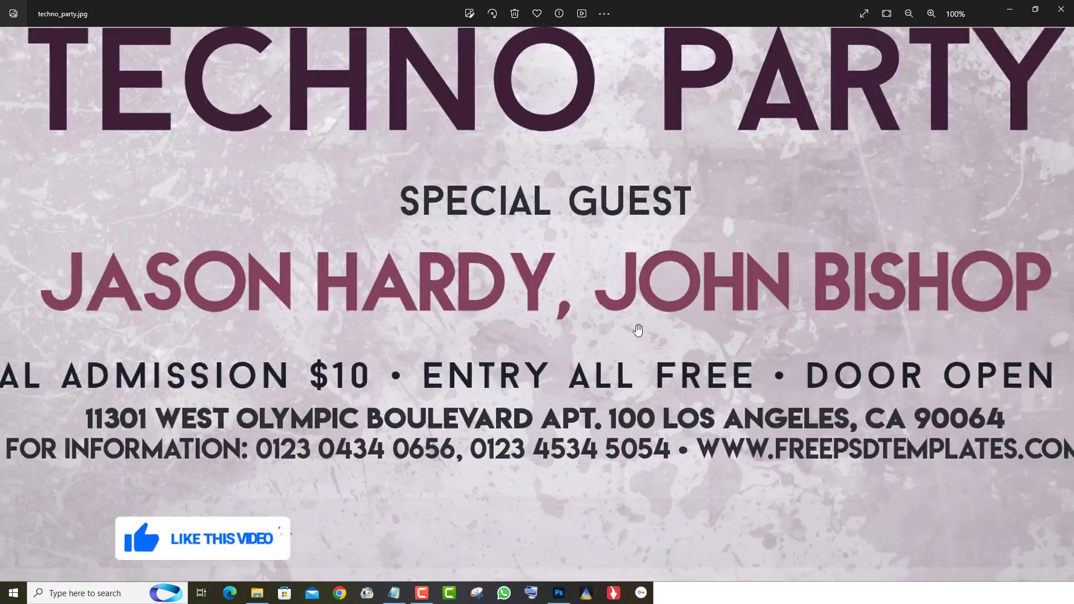
scroll(688, 304, "down", 2)
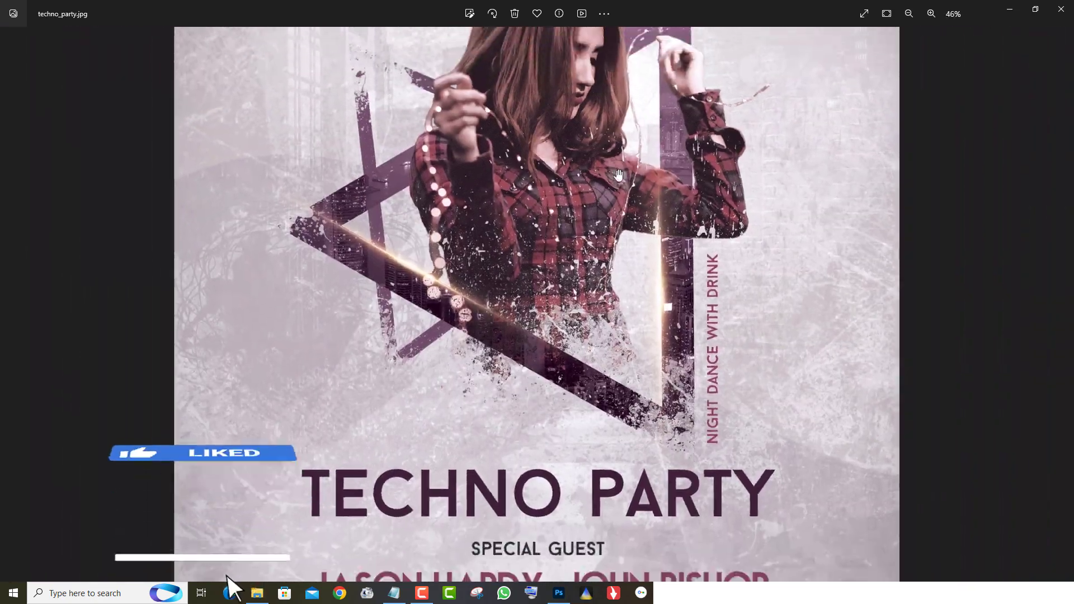
scroll(615, 372, "down", 2)
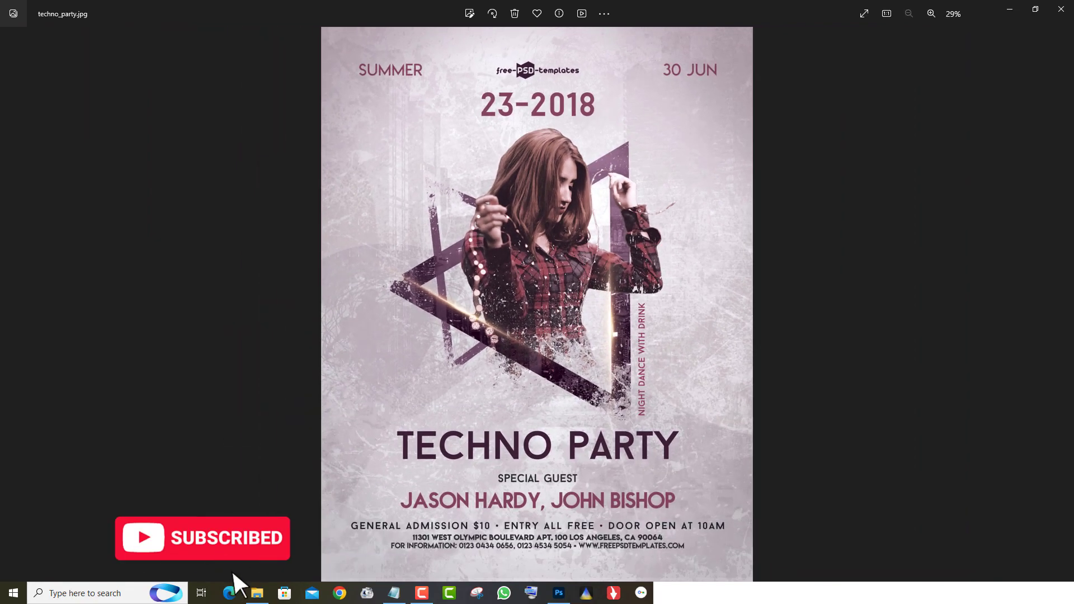
Step: Bring up the XMas flyer, inspect its vertical lettering, Party script and event details up close, and zoom back out
left_click(1069, 300)
scroll(633, 343, "up", 2)
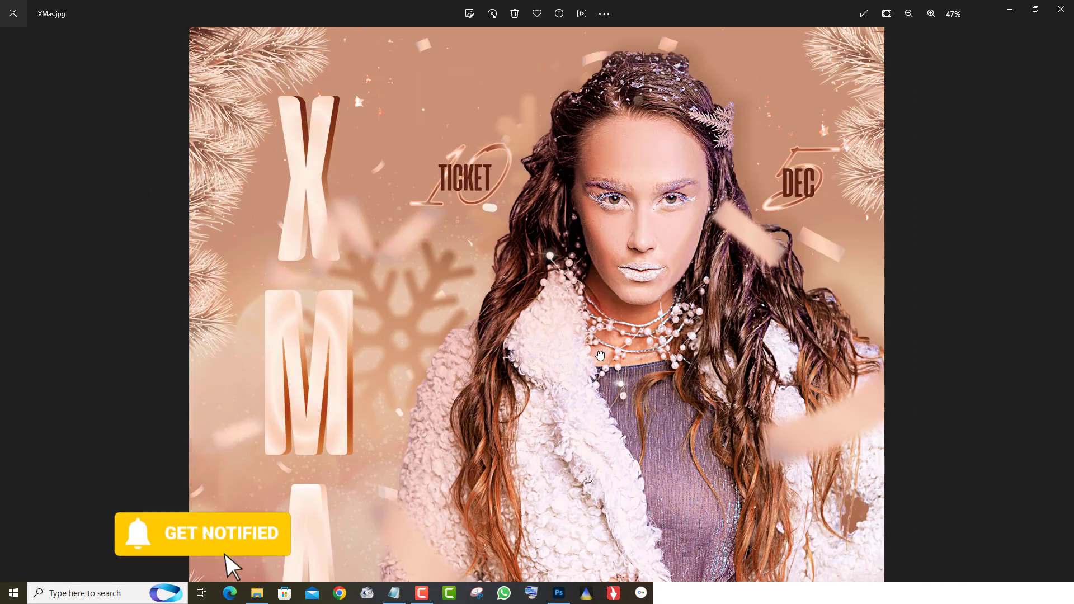
left_click_drag(600, 356, 580, 179)
scroll(603, 364, "up", 2)
left_click_drag(629, 422, 613, 7)
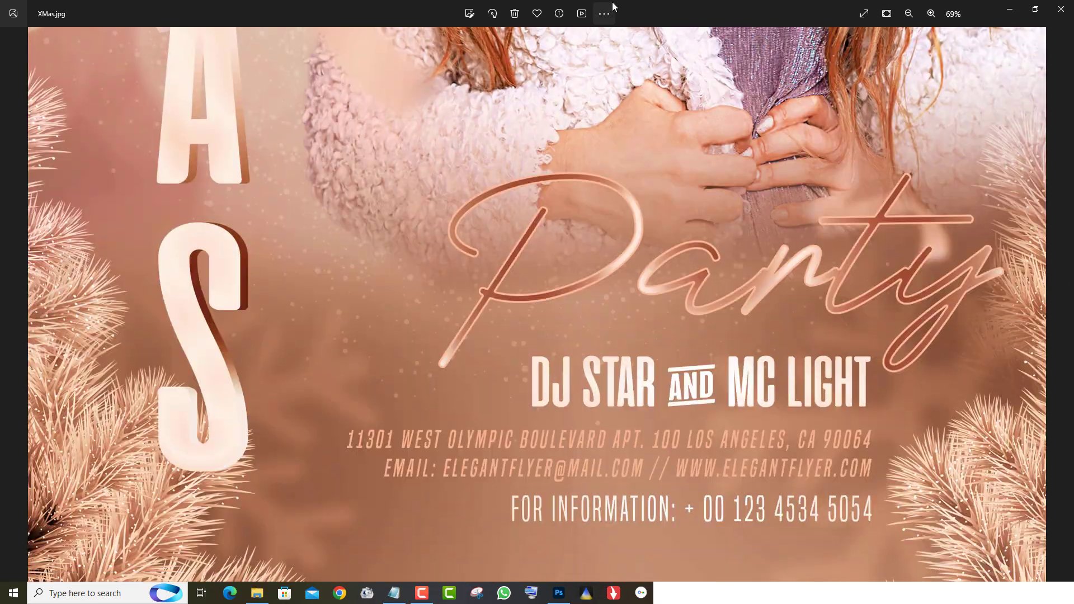
scroll(661, 356, "down", 4)
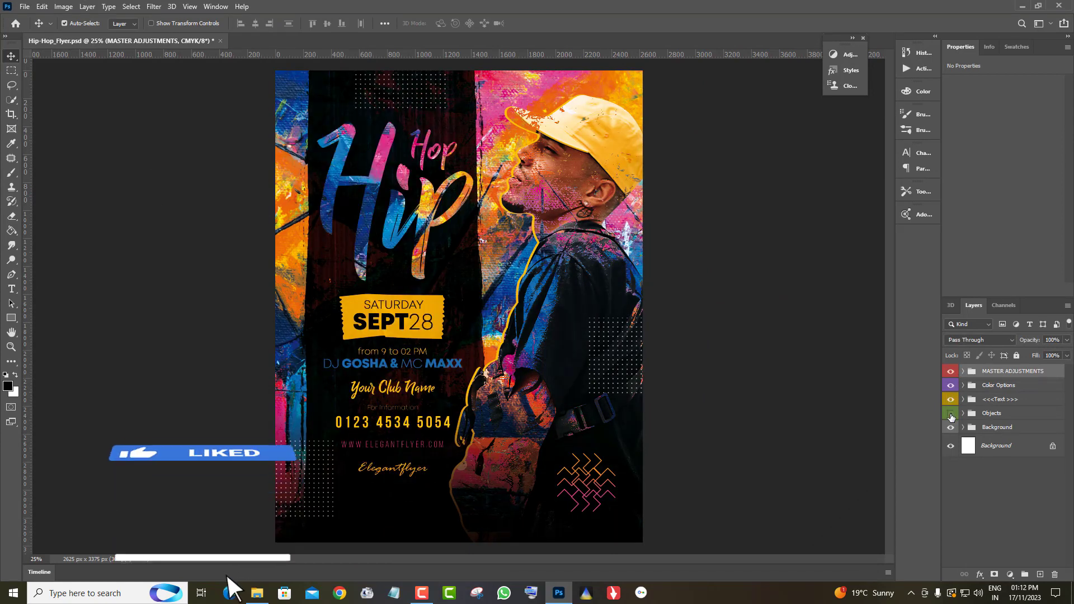
Step: In the Hip-Hop flyer in Photoshop, hide and show the Objects and Background groups in turn to see what they contain
left_click(951, 414)
left_click(952, 414)
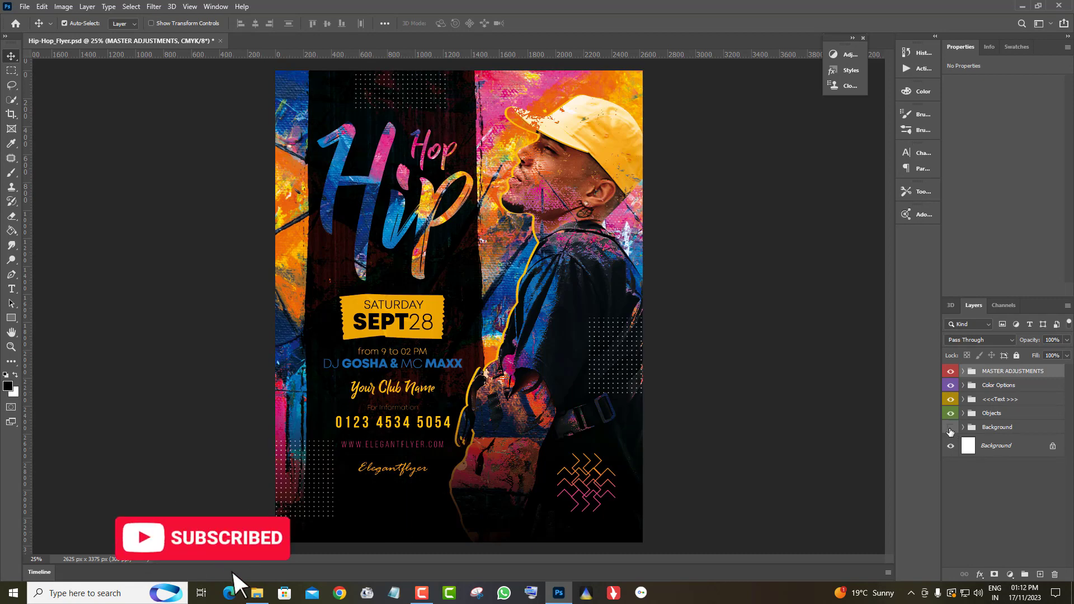
left_click(951, 429)
left_click(953, 428)
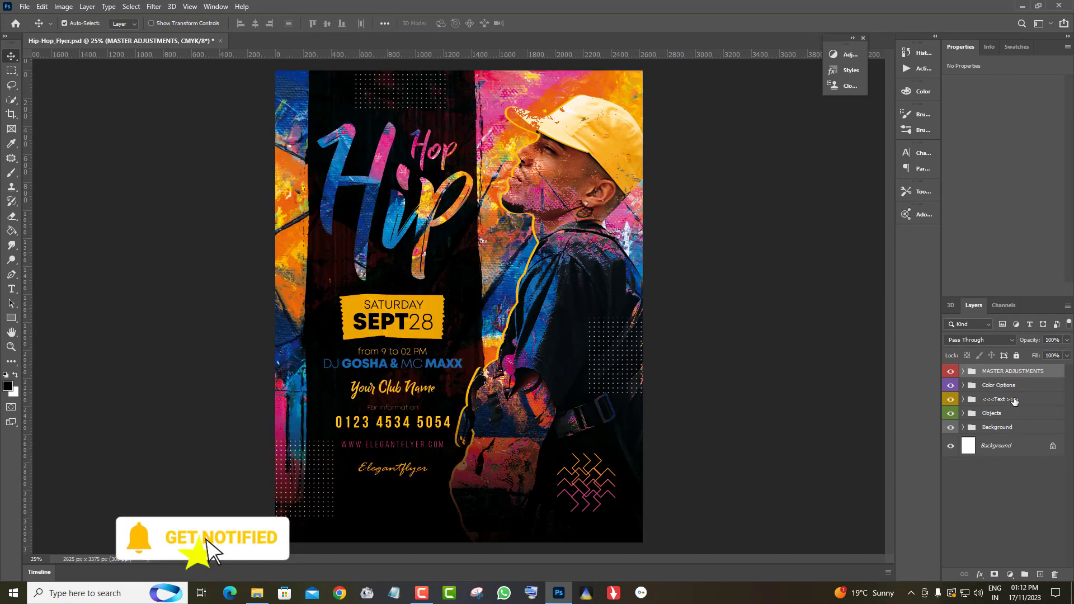
Step: Expand the Objects group, hide and show the Photo smart object to check its role, and select that layer
left_click(963, 414)
scroll(1028, 496, "down", 4)
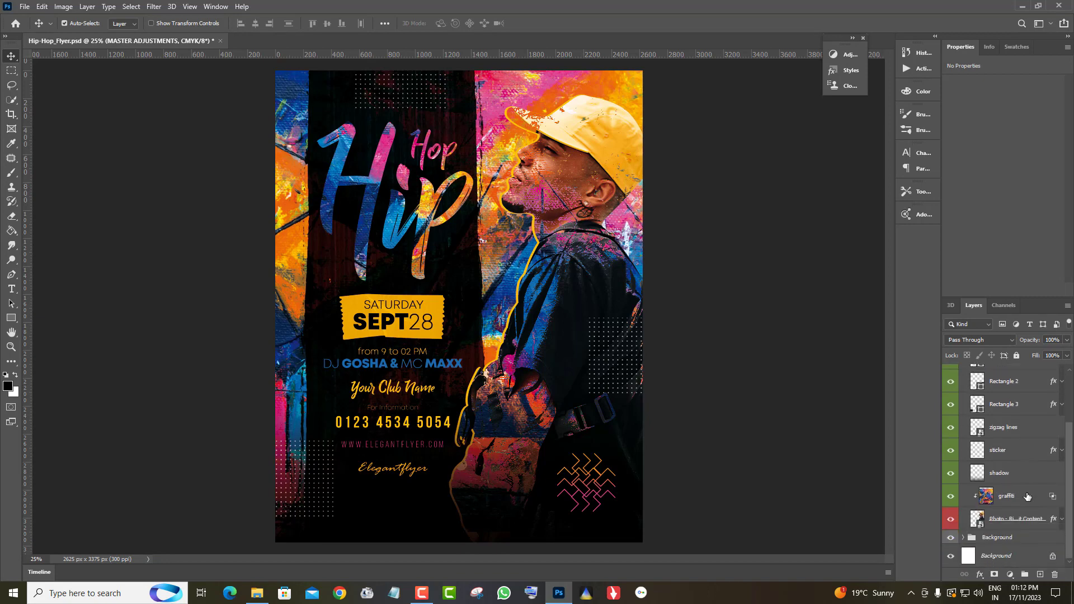
left_click(951, 520)
left_click(950, 521)
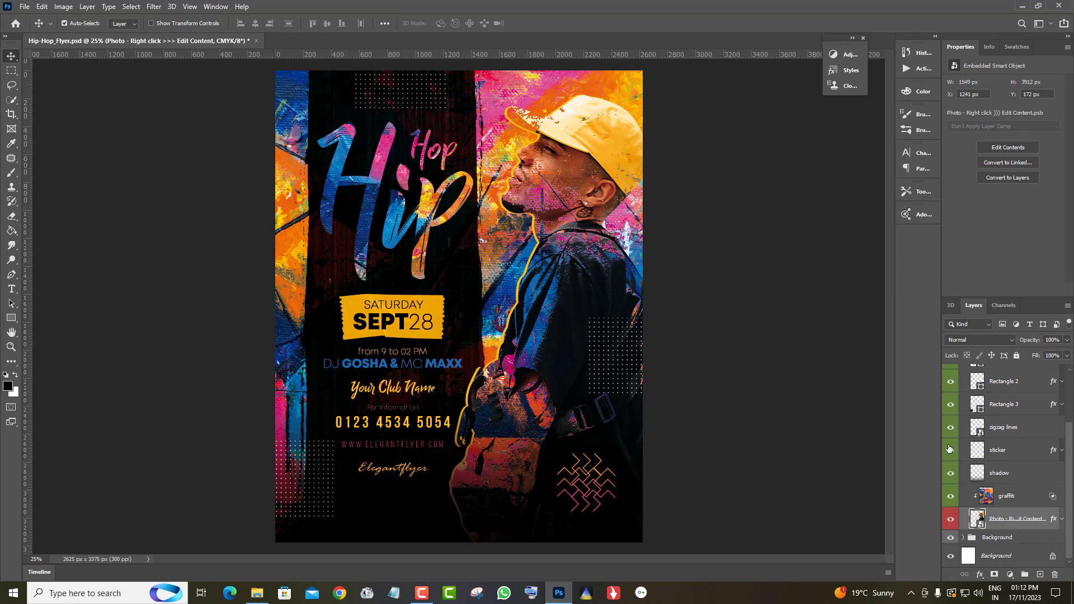
Step: Open pngwing.com (5).png and move the man down to about Y 250 px to expose the cut-off top of his hair
left_click(25, 7)
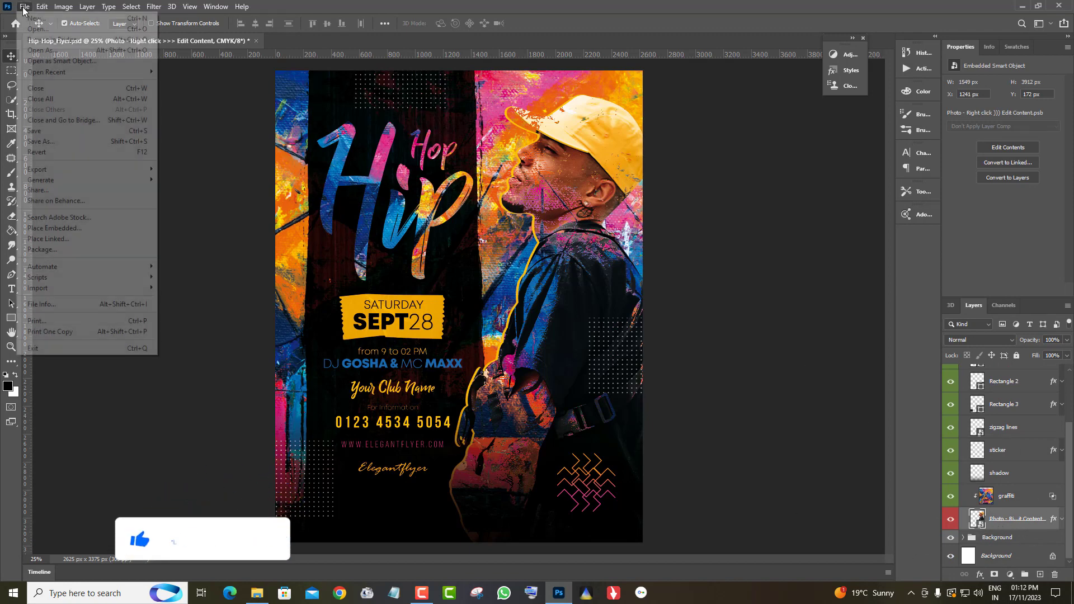
left_click(34, 27)
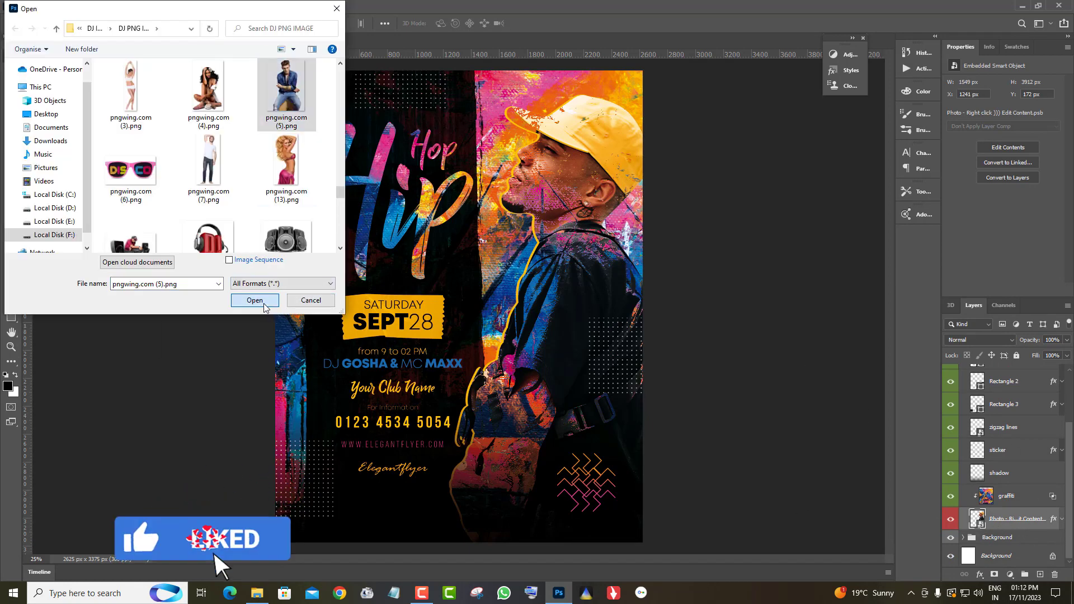
left_click(264, 305)
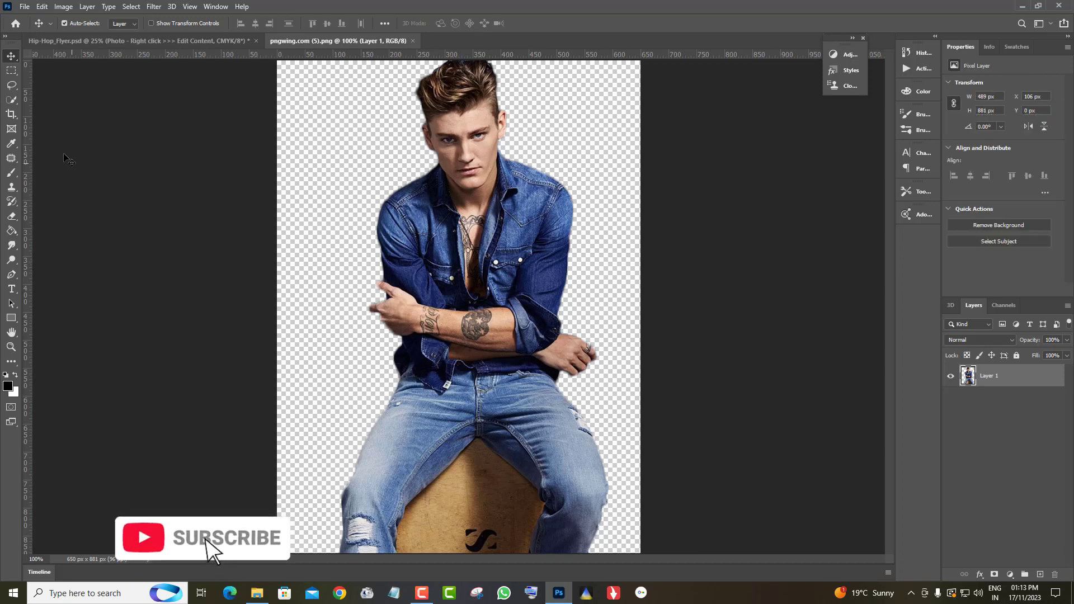
left_click_drag(439, 232, 425, 310)
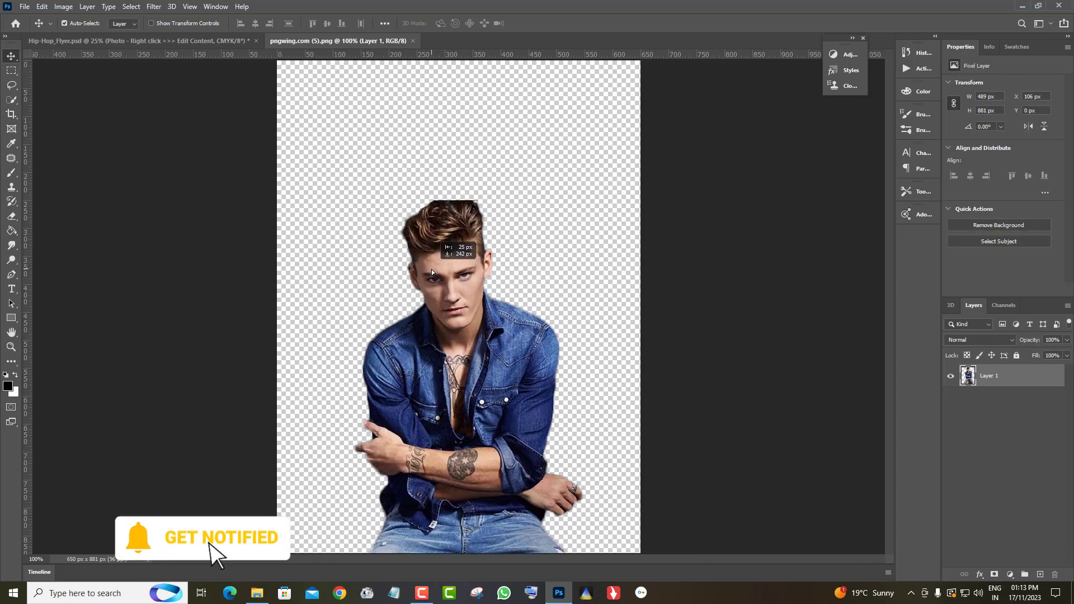
Step: Reshape the flat top edge of the man's hair with the Eraser, using the 70 px hair brush 2 by psddude
left_click(10, 346)
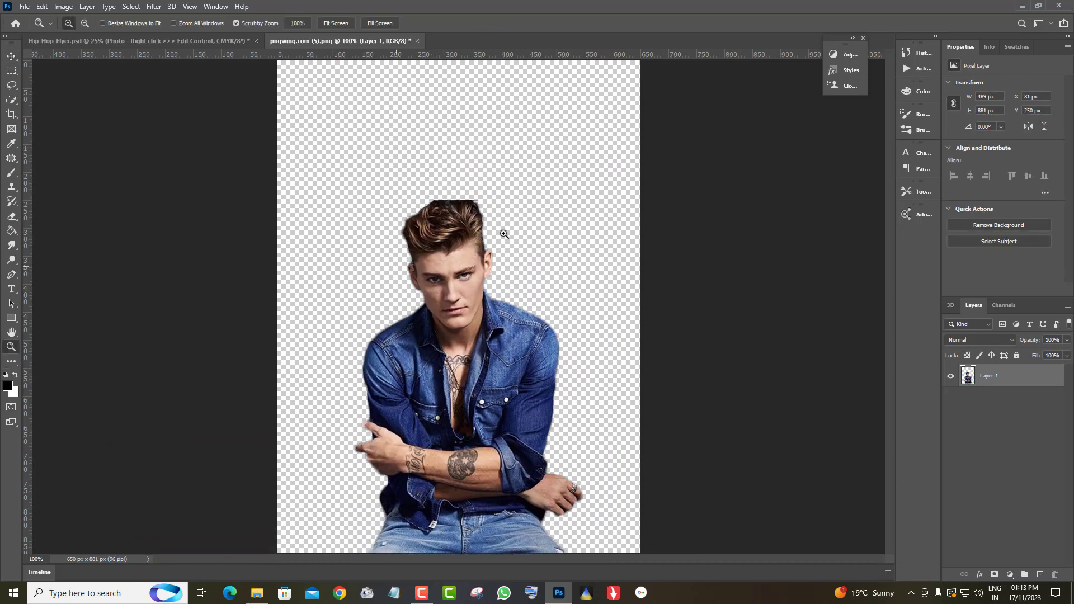
left_click(460, 209)
left_click(460, 209)
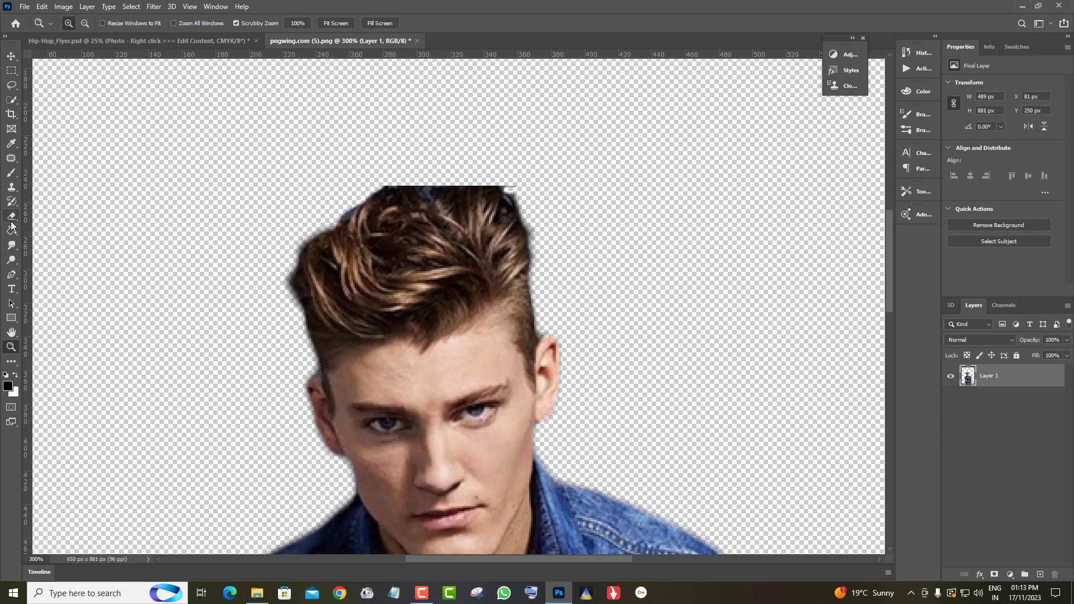
left_click(11, 221)
right_click(239, 147)
scroll(343, 425, "down", 2)
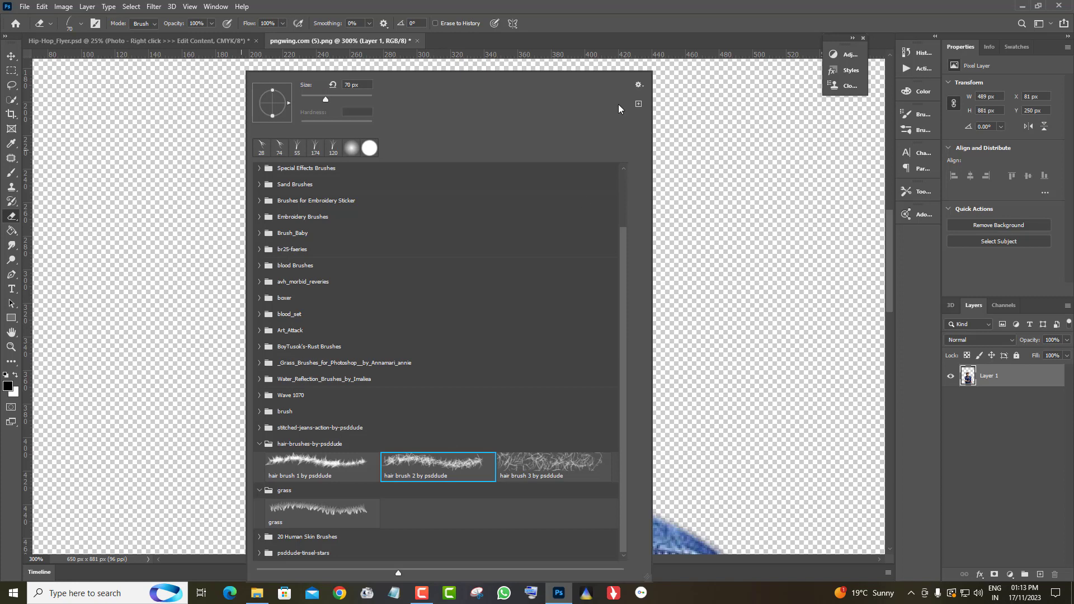
left_click(604, 28)
key("ctrl+0")
key("z")
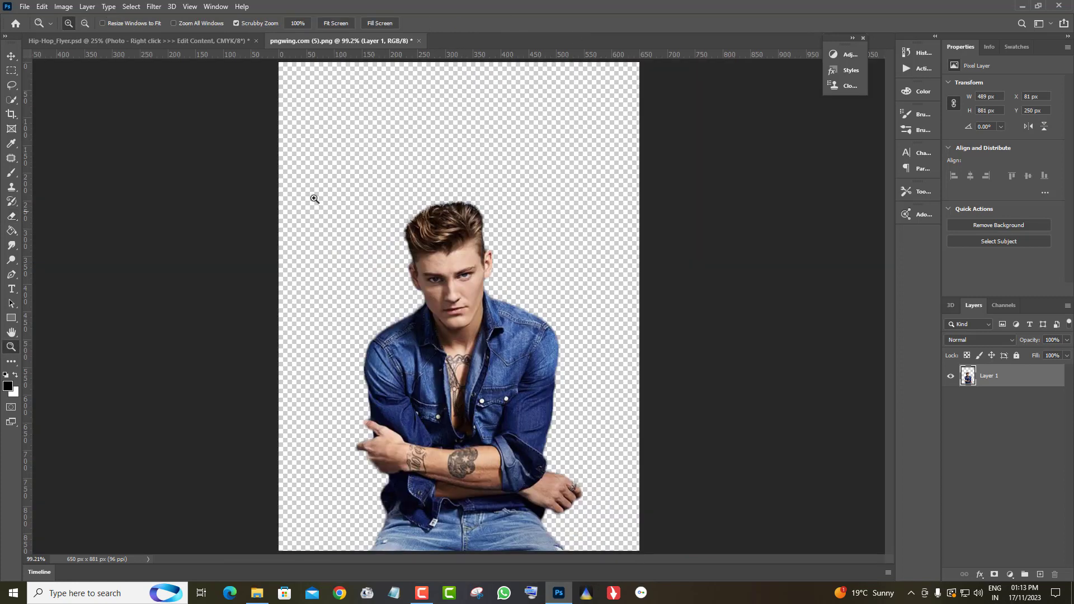
Step: Bring the man into the Hip-Hop flyer between the graffiti and Photo layers and release the clipping masks there
left_click(12, 57)
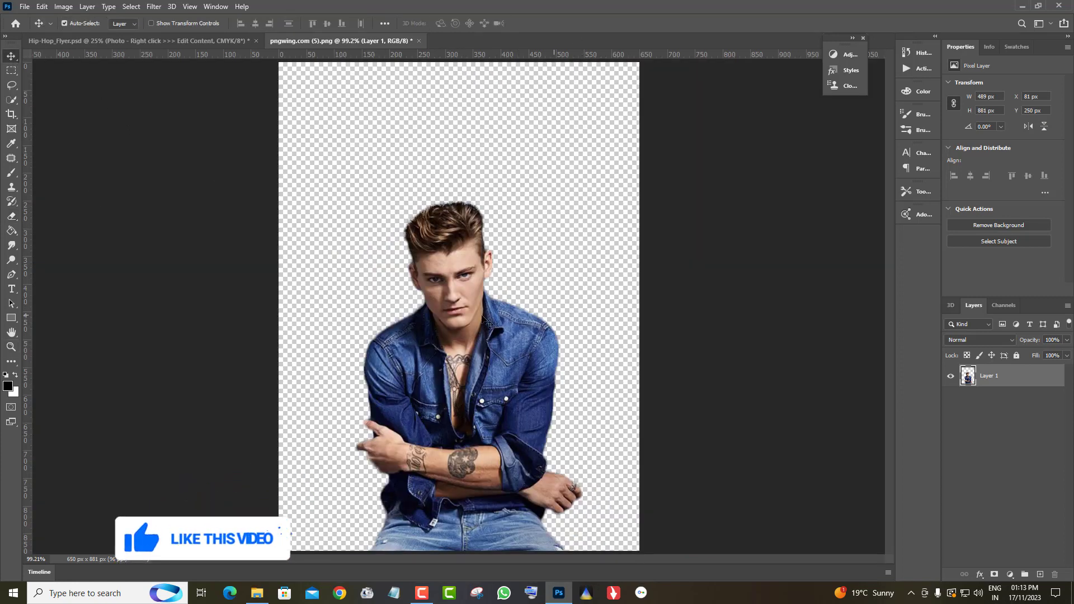
left_click_drag(463, 279, 459, 224)
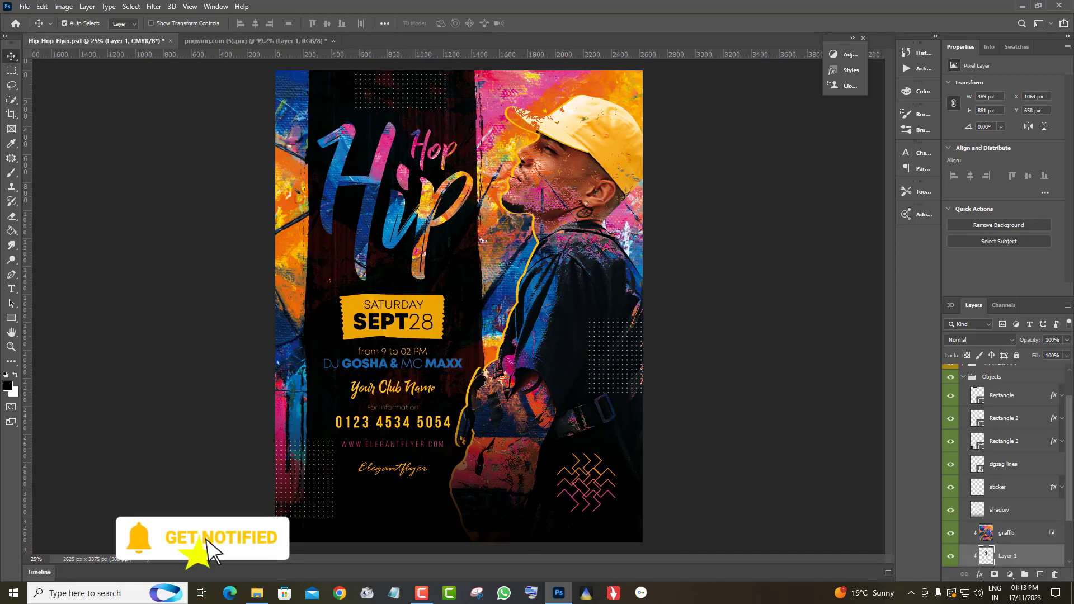
scroll(1008, 493, "down", 1)
right_click(1047, 516)
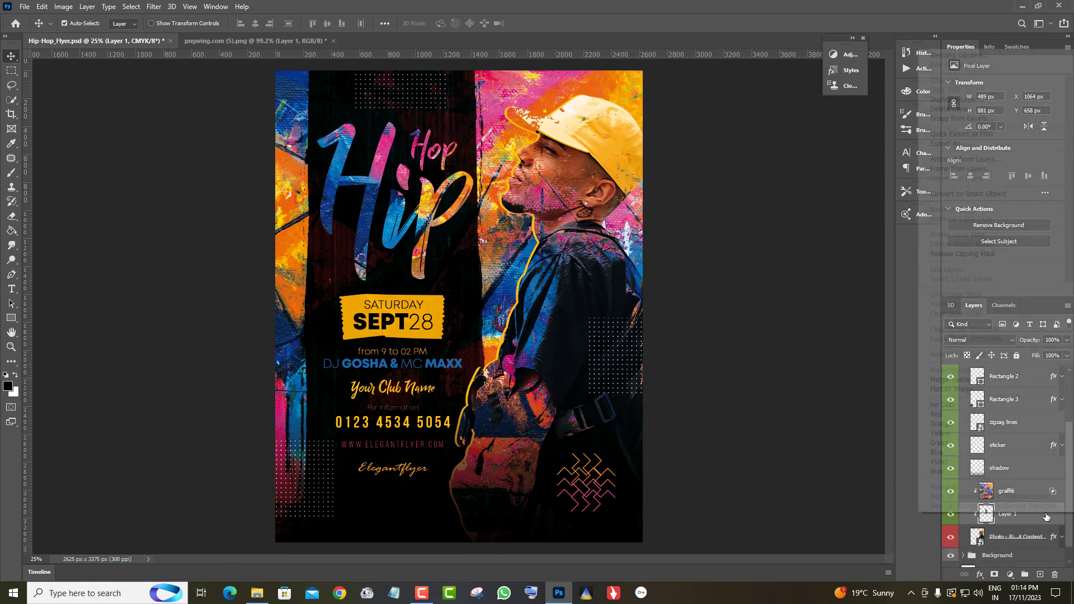
left_click(963, 255)
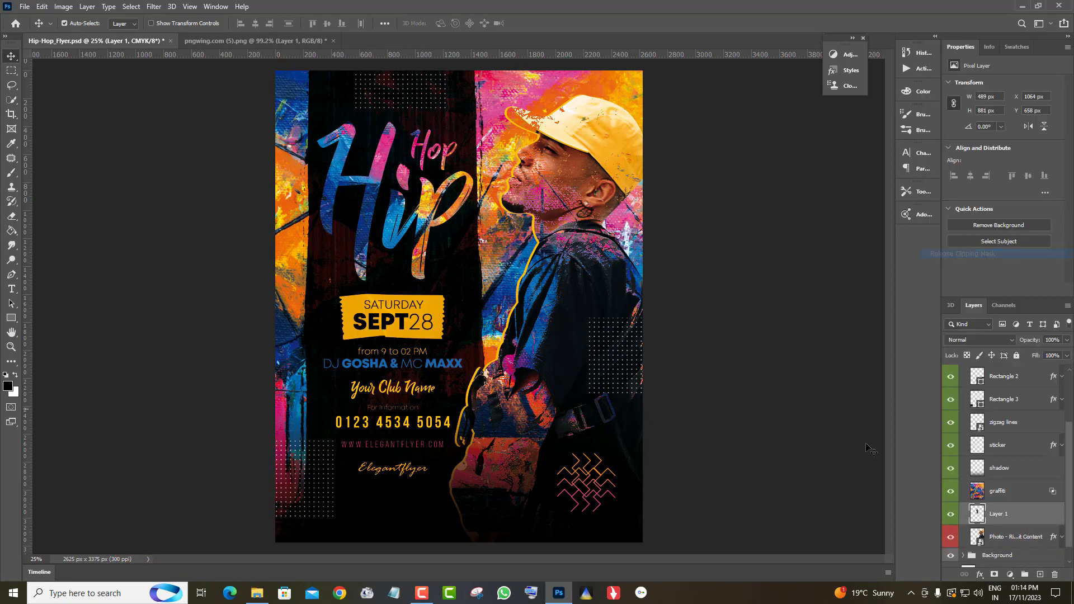
Step: Hide the original Photo and graffiti layers and scale the new man to about 1638 by 2957 px beside the text
left_click(948, 539)
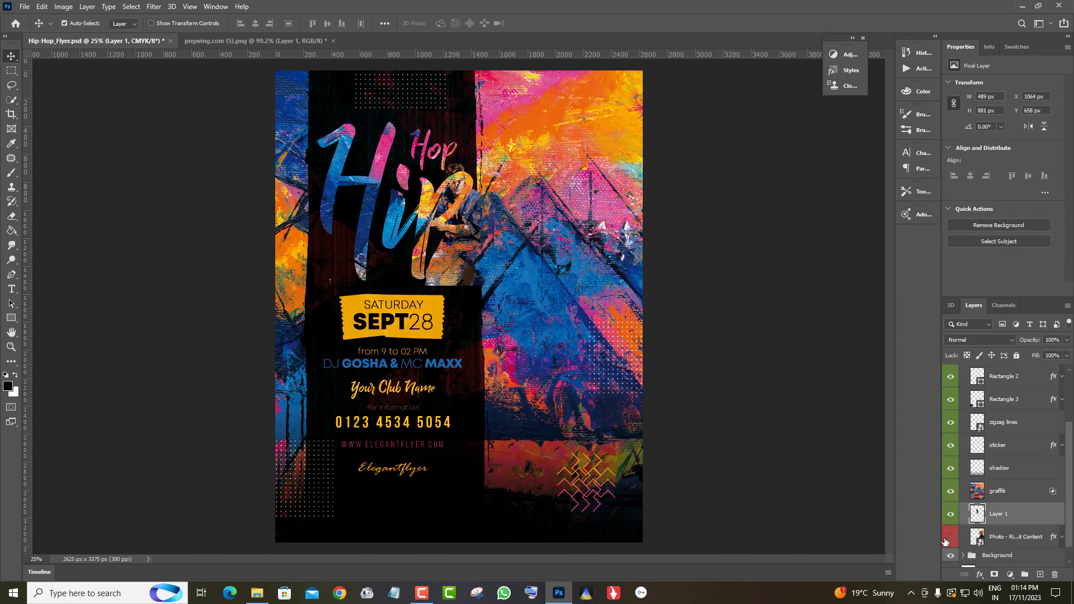
left_click(951, 492)
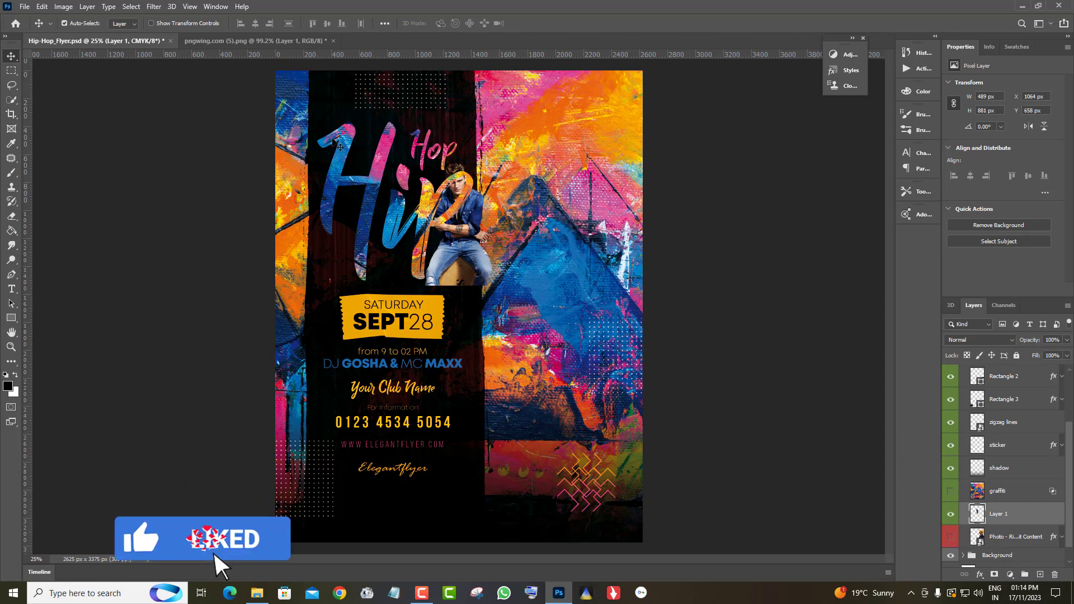
left_click(42, 6)
left_click(85, 251)
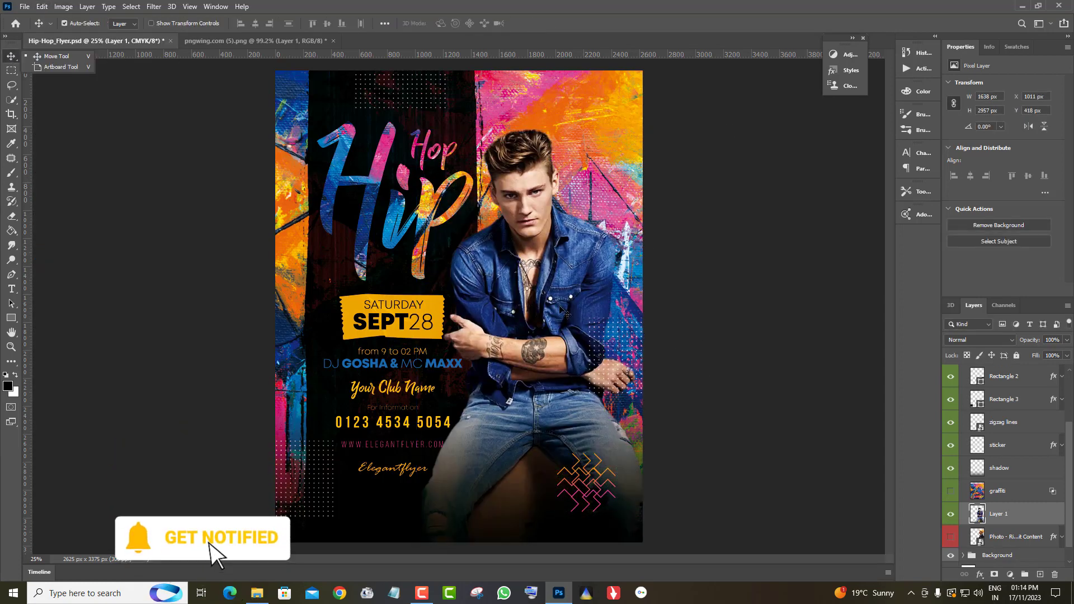
Step: Transfer the Inner Shadow effect from the original Photo layer to the new man's layer and toggle the effects to compare
scroll(1002, 465, "down", 1)
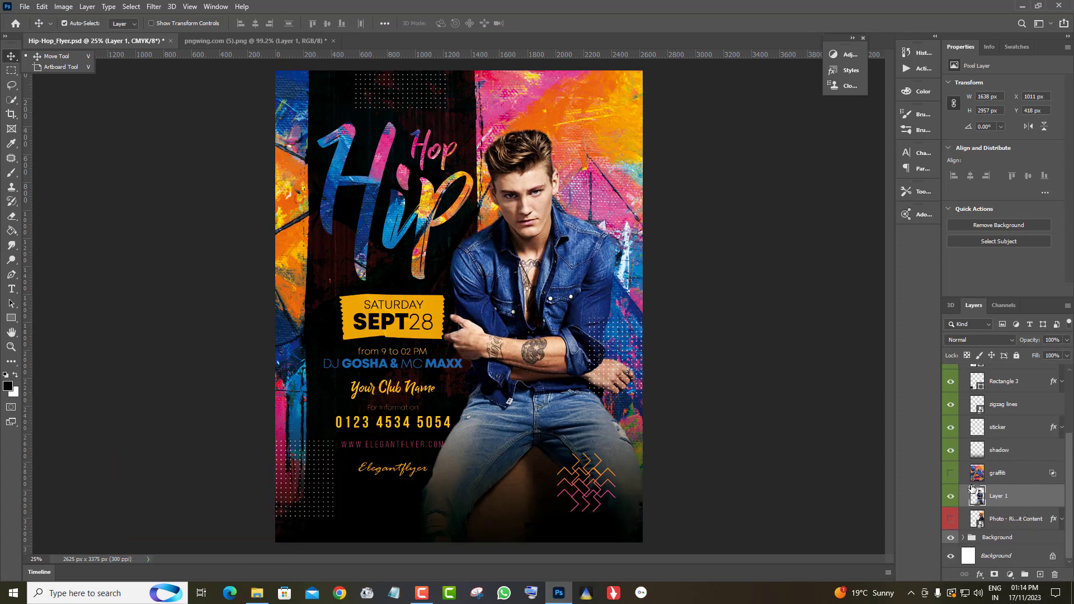
left_click(1018, 519)
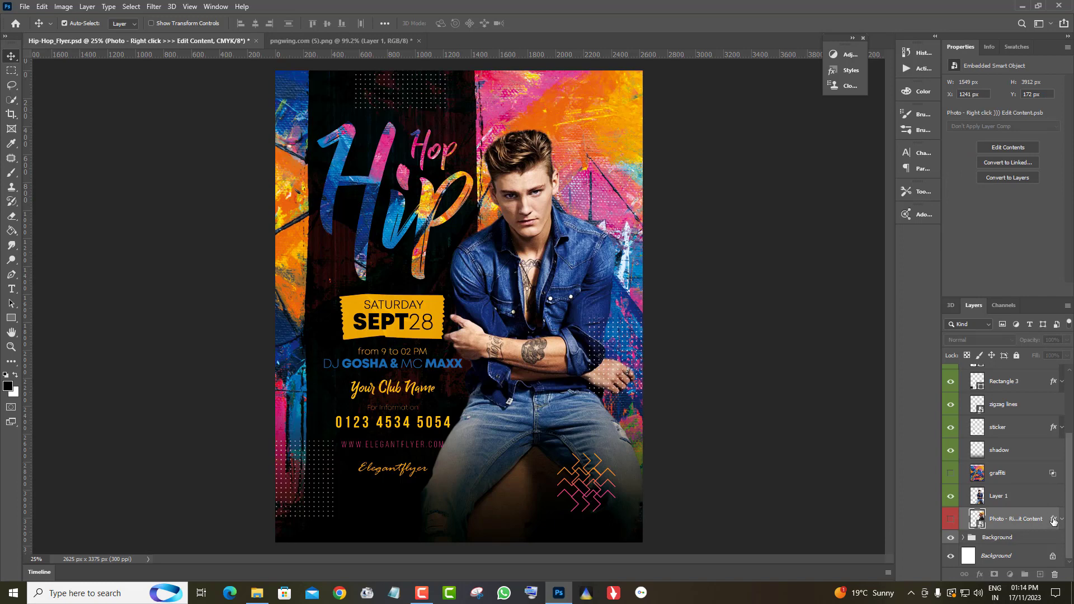
left_click(1051, 497)
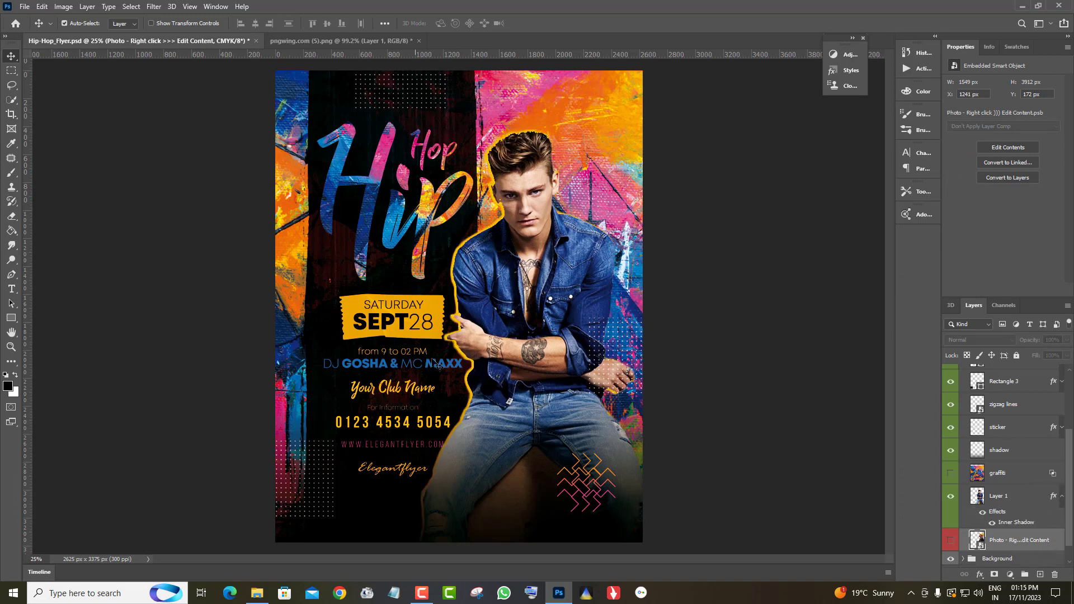
left_click(983, 513)
left_click(984, 513)
Step: Show the graffiti layer again and clip it to the new man's layer with a clipping mask
left_click(951, 475)
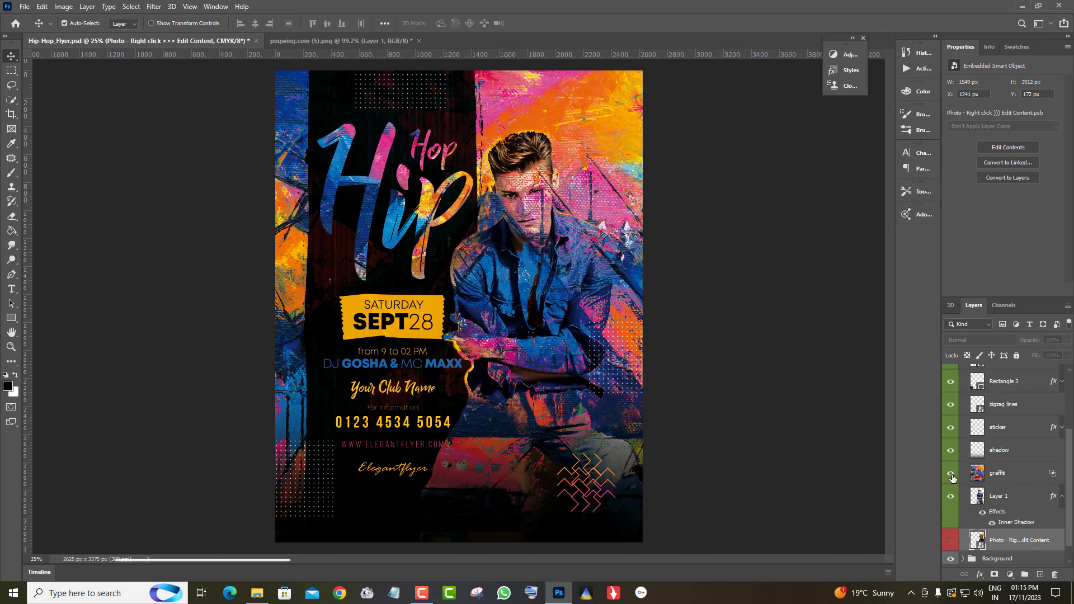
right_click(1022, 477)
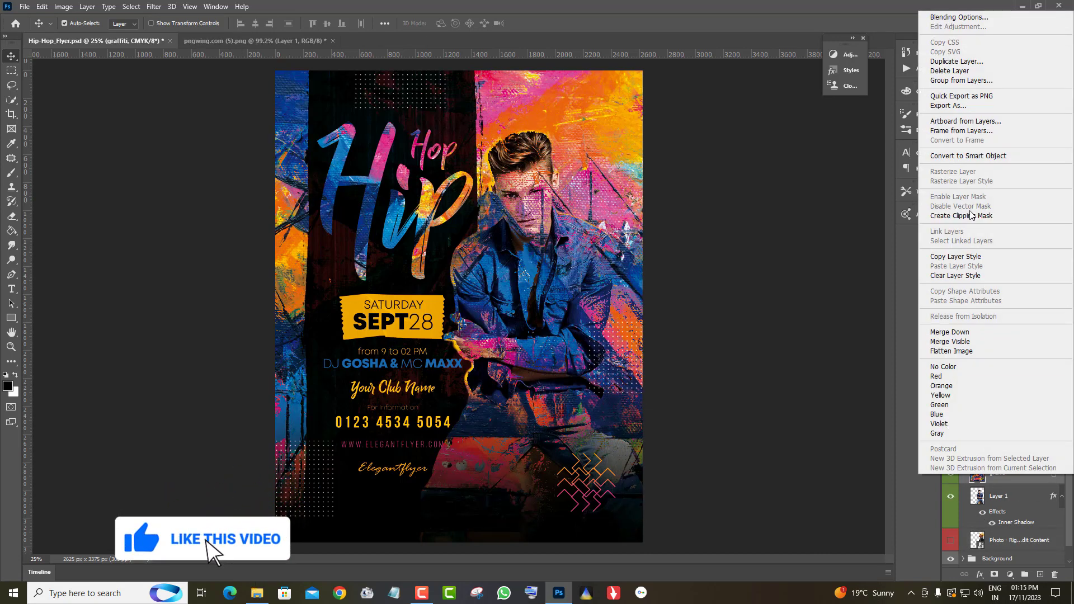
left_click(971, 215)
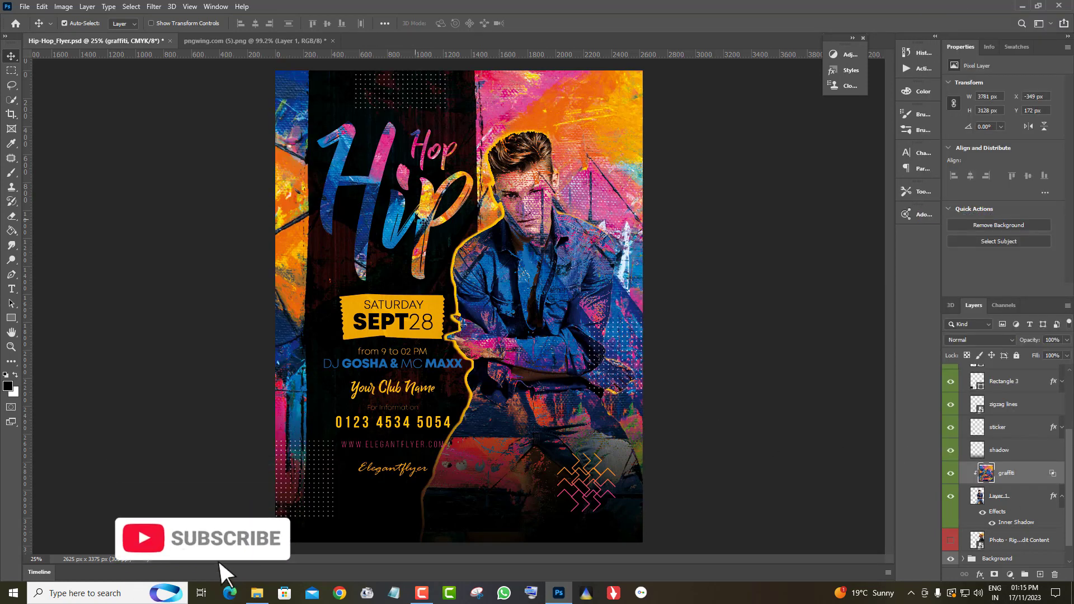
Step: Transform the graffiti texture to about 110.57% scale and -4.37° rotation, shifting it down so the man's face is mostly clear
left_click(42, 6)
left_click(61, 240)
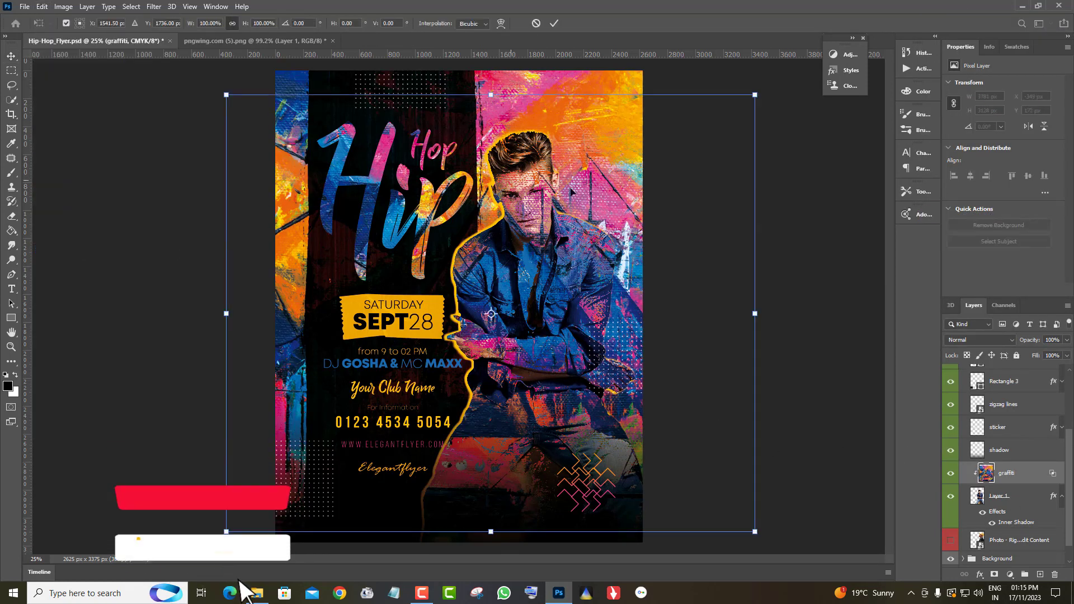
left_click_drag(540, 180, 556, 219)
key("Return")
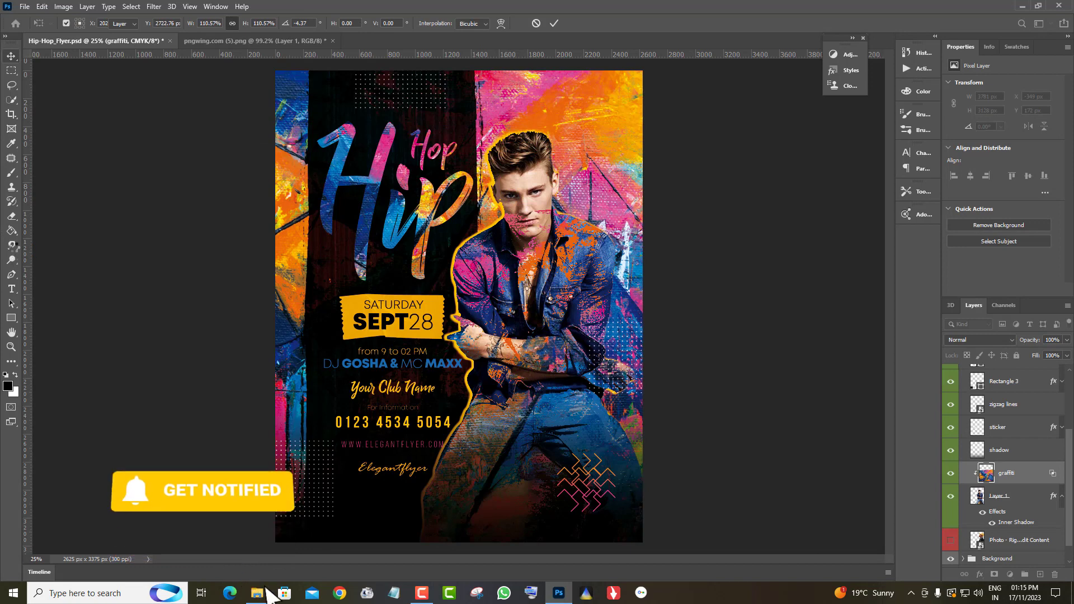
key("Return")
Step: Erase the graffiti texture over the man's face with a soft Eraser brush and lower the graffiti layer's opacity to 51%
right_click(11, 219)
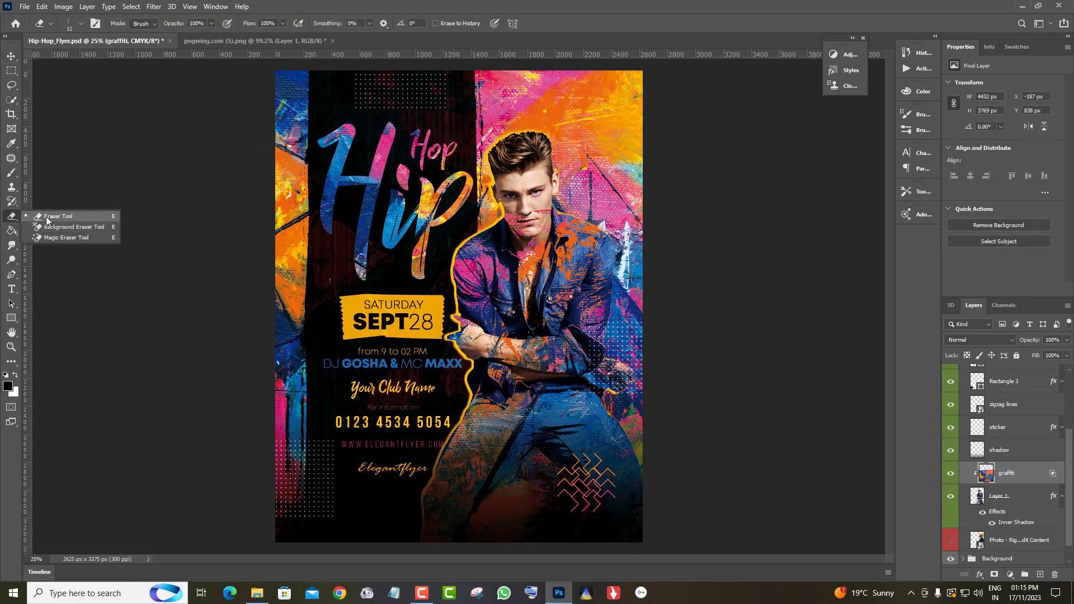
left_click(48, 218)
right_click(381, 159)
left_click(510, 148)
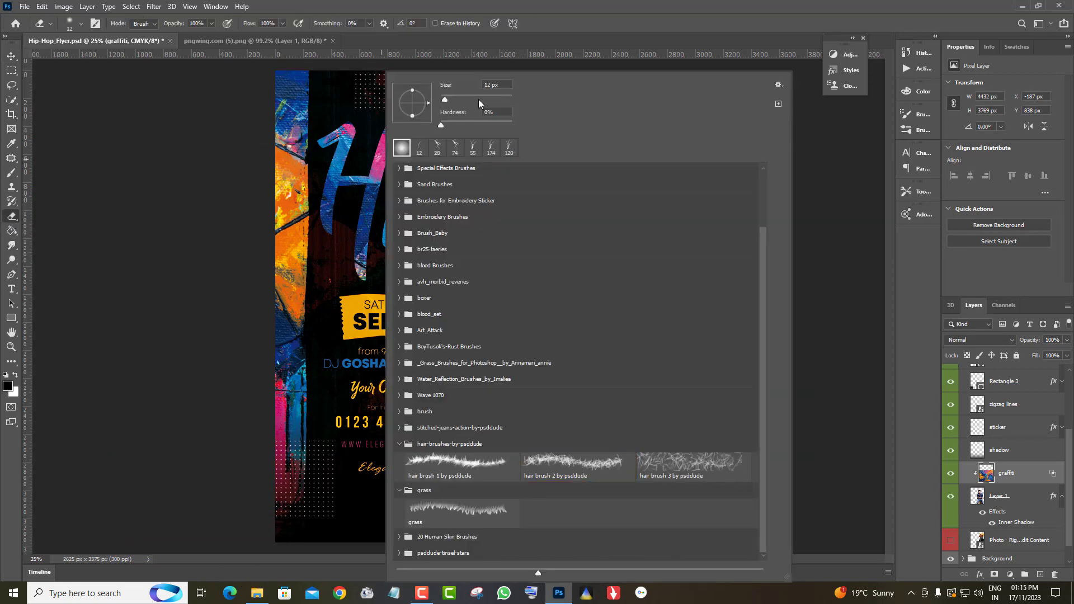
left_click(598, 8)
scroll(982, 445, "down", 1)
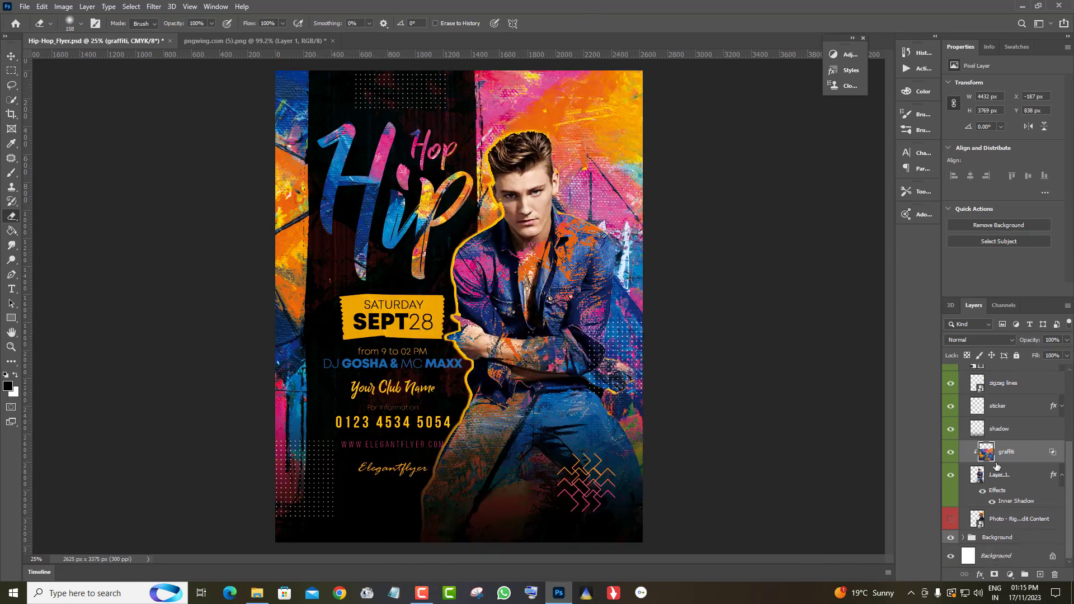
left_click(1067, 340)
left_click_drag(1068, 352, 1042, 355)
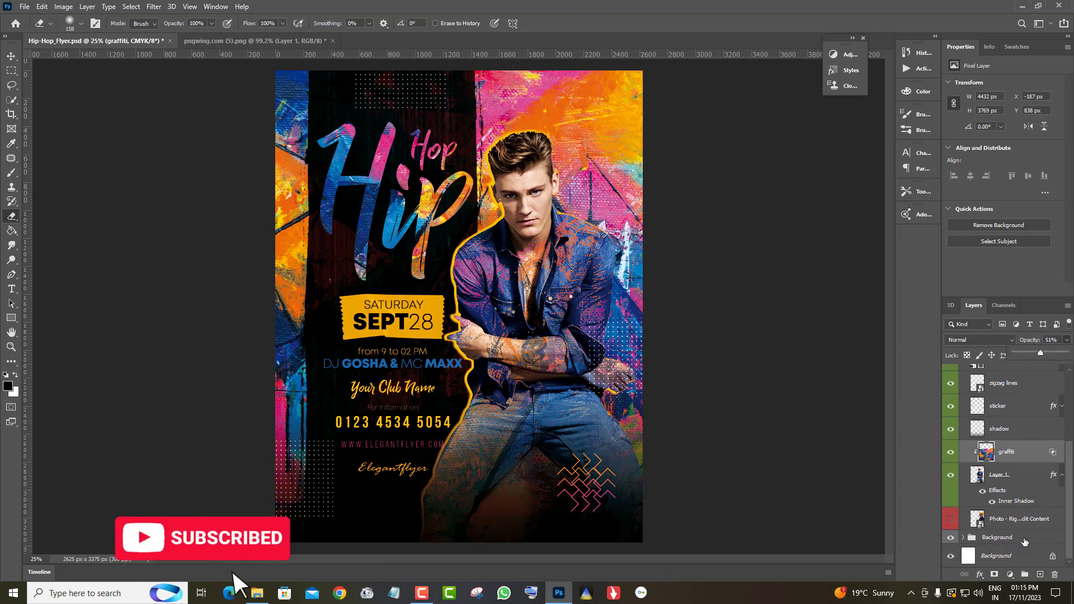
Step: Expand the Text group and toggle the graffiti layer clipped to the Hip Hop title to compare its effect
scroll(1033, 537, "up", 4)
scroll(1034, 537, "up", 1)
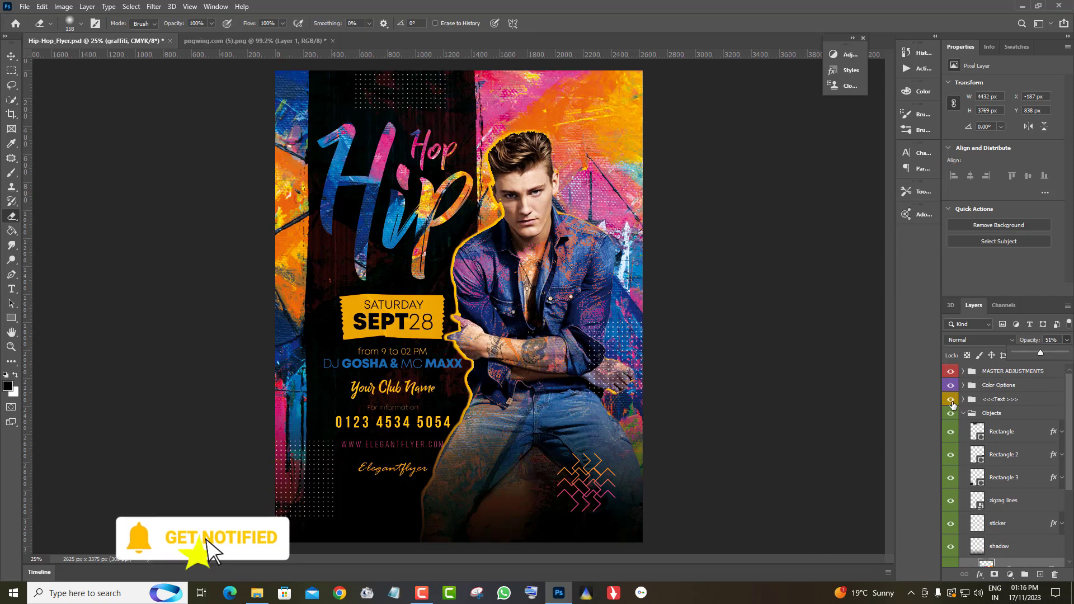
left_click(951, 400)
left_click(952, 401)
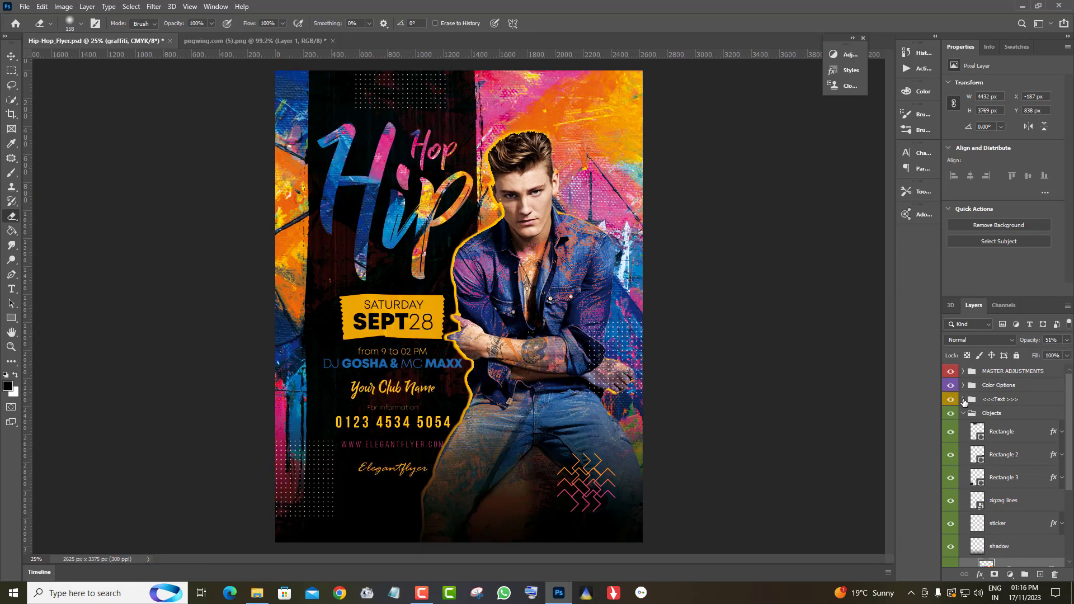
left_click(963, 400)
left_click(1046, 423)
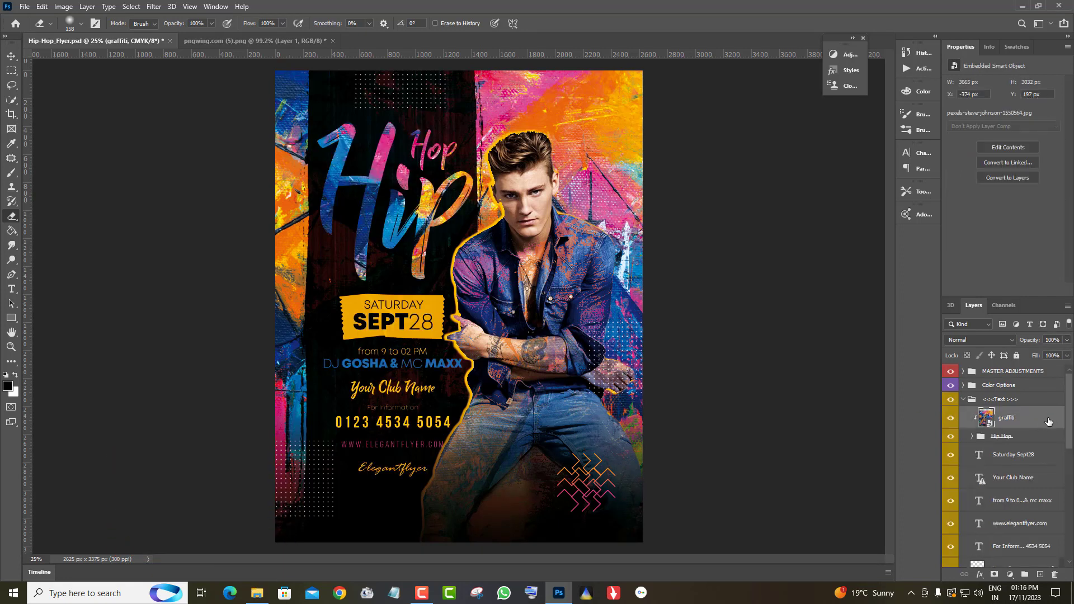
left_click(951, 419)
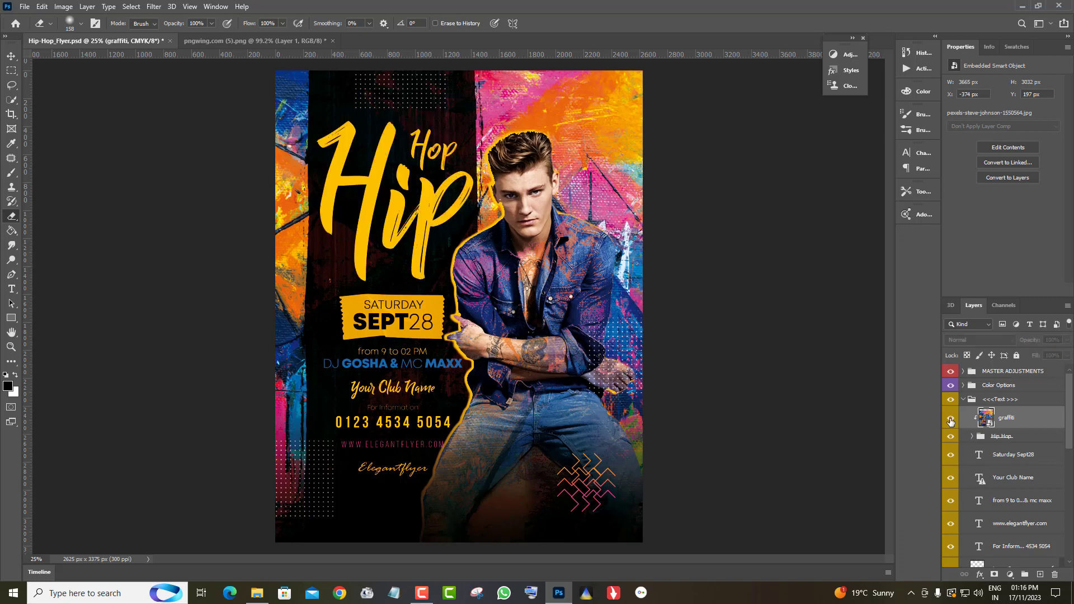
left_click(950, 420)
left_click(951, 421)
left_click(951, 420)
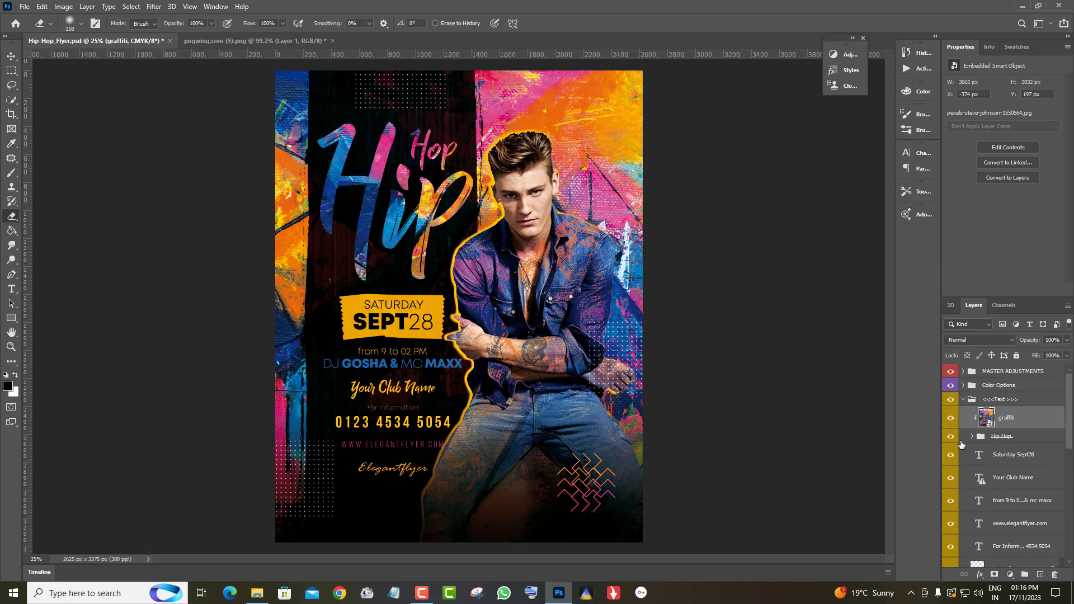
Step: Add a Color Overlay effect in Color blend mode to the graffiti layer inside the Background group
scroll(1010, 544, "down", 5)
scroll(1010, 545, "down", 5)
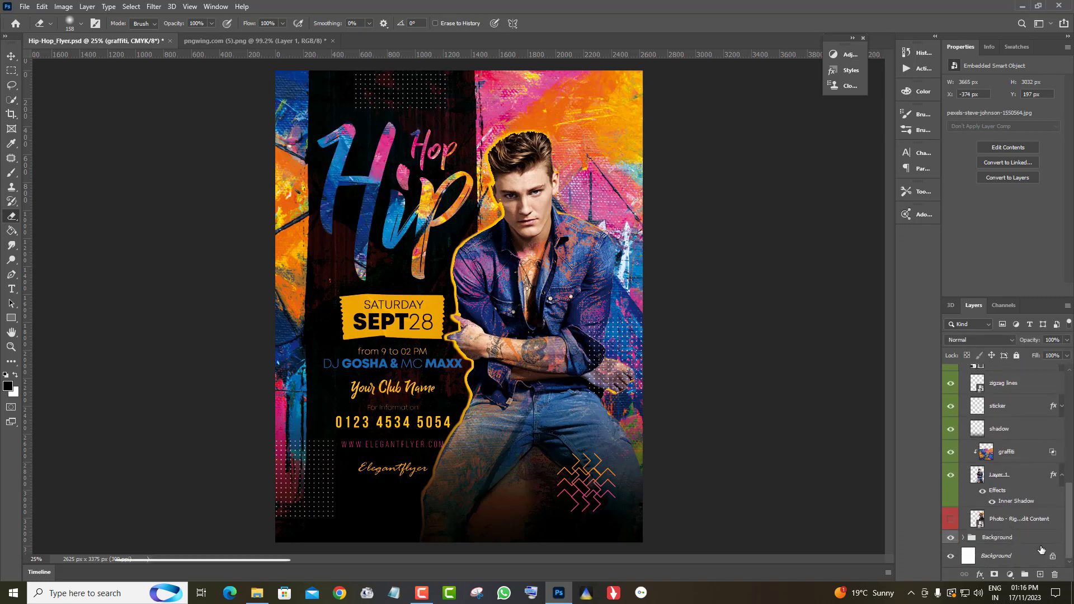
left_click(963, 538)
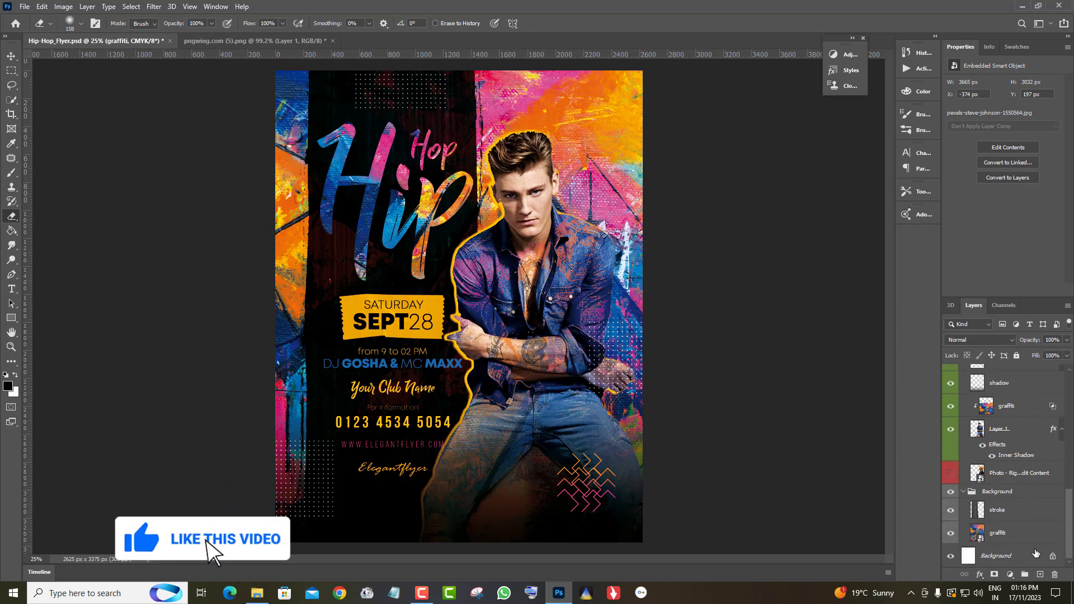
left_click(1050, 535)
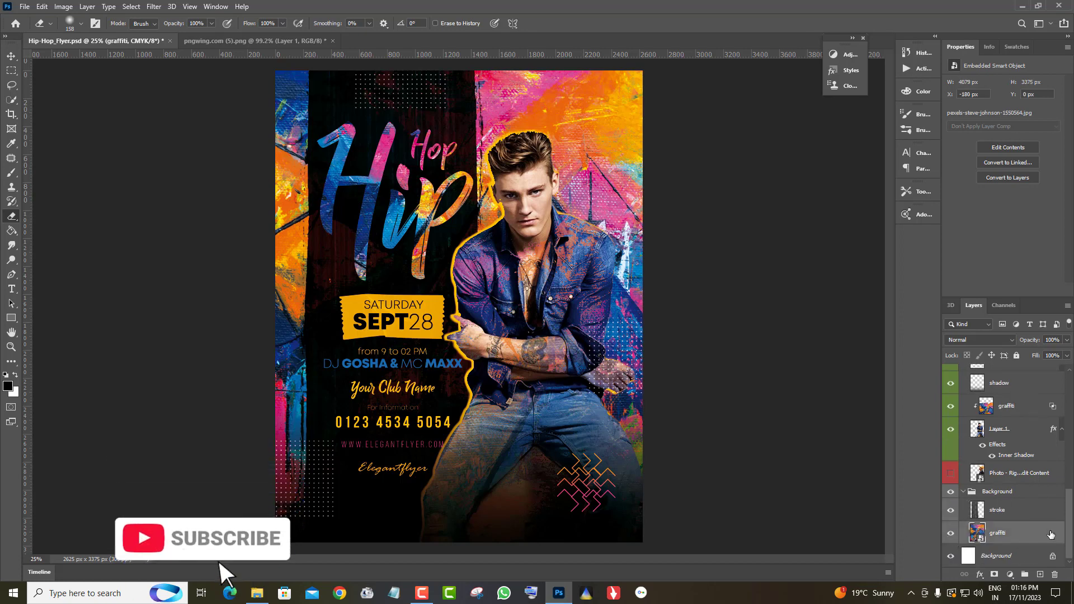
double_click(1052, 535)
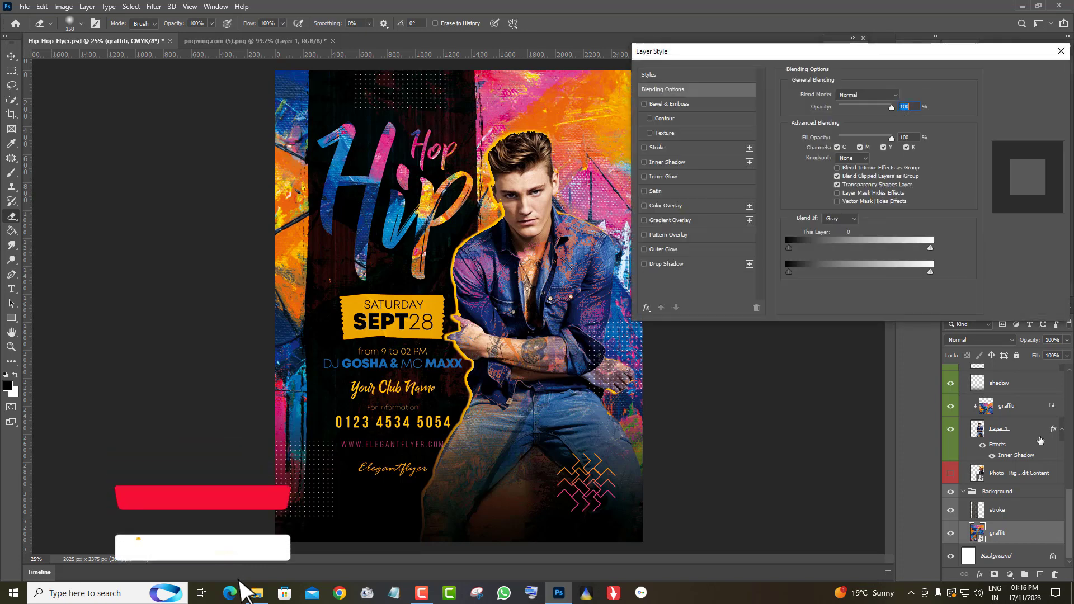
left_click_drag(854, 73, 784, 59)
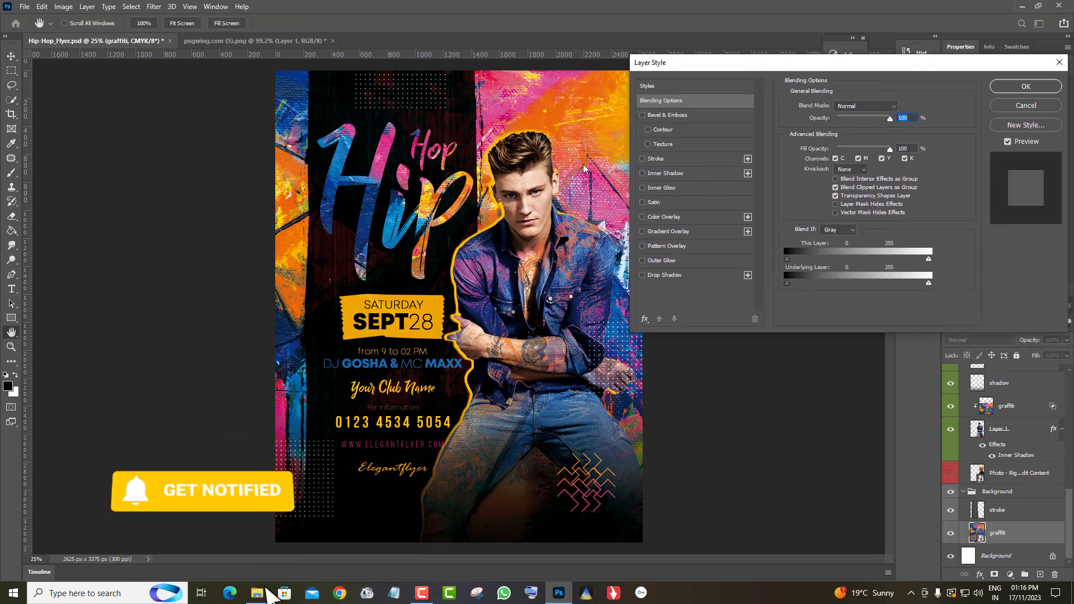
left_click(667, 218)
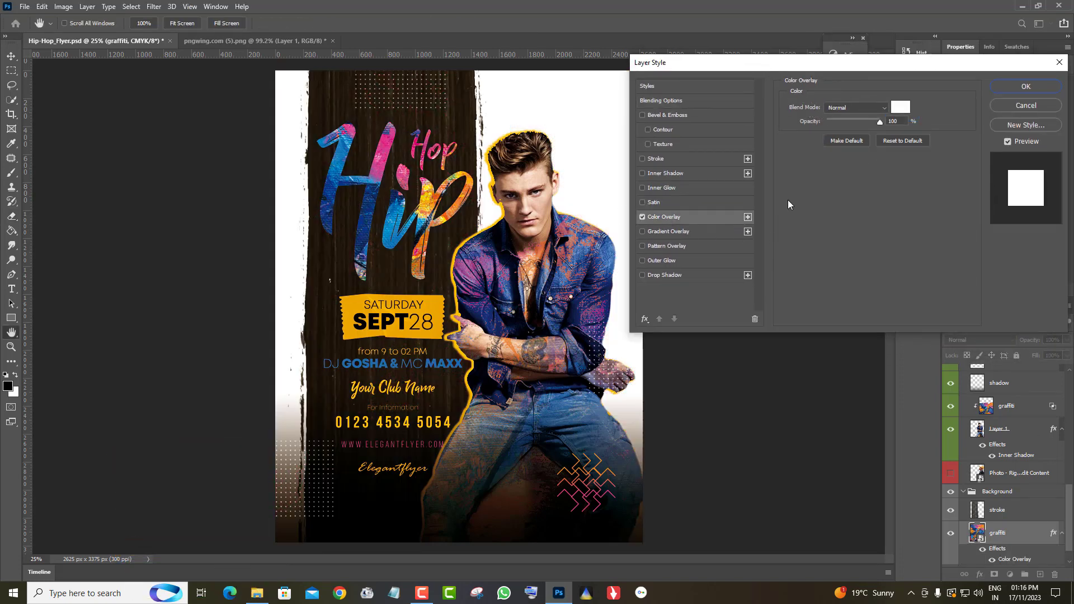
left_click(851, 108)
left_click(856, 376)
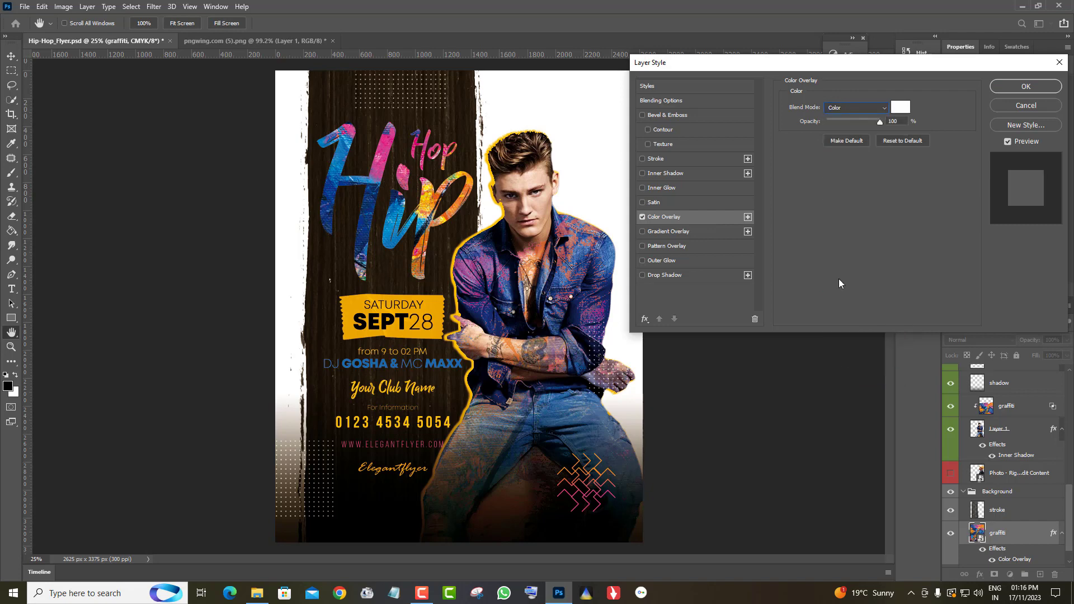
Step: Set the background graffiti's overlay color to blue #2b62a7, sampled from the flyer, and apply the layer style
left_click(899, 108)
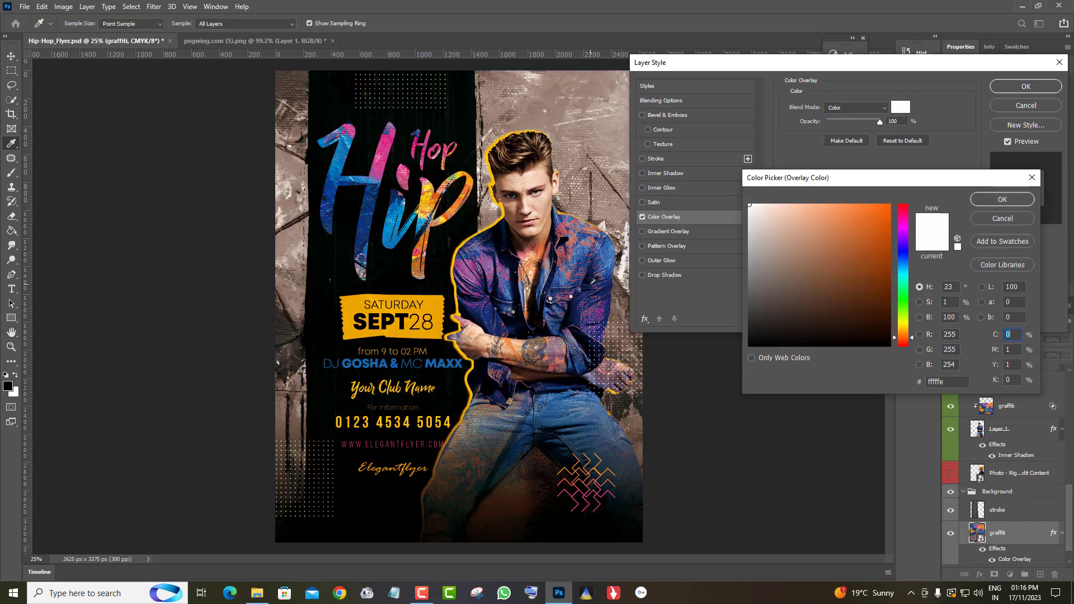
left_click(613, 256)
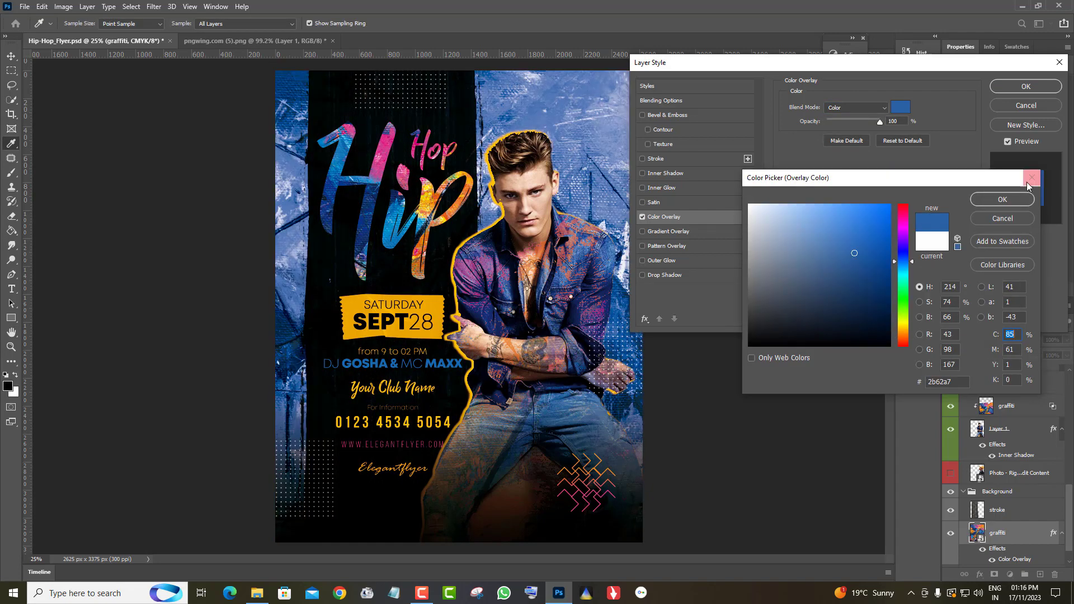
left_click(1003, 200)
left_click_drag(829, 69, 897, 76)
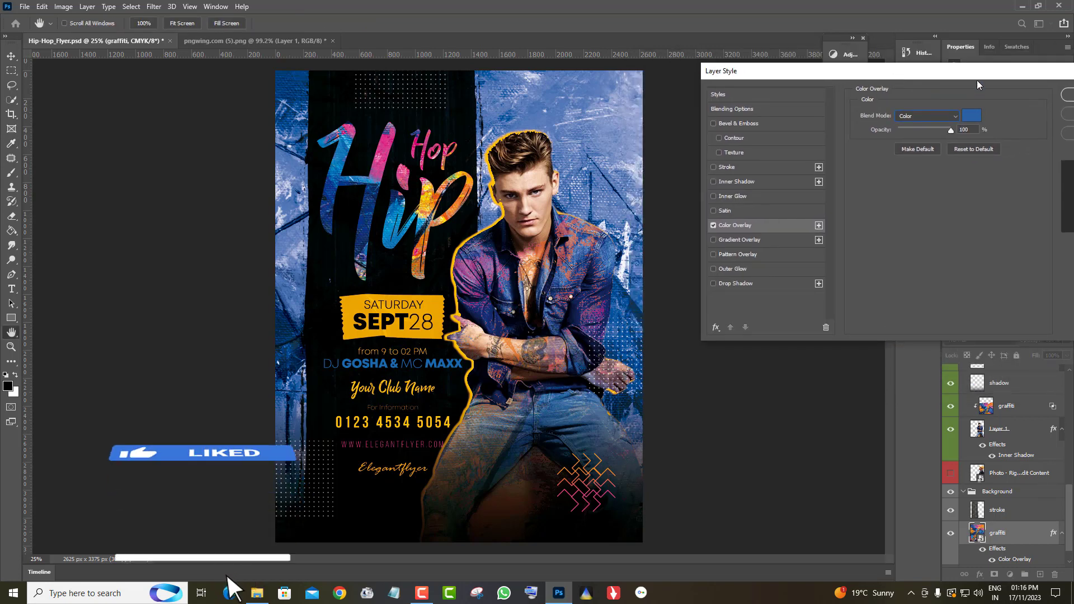
left_click_drag(977, 80, 814, 86)
left_click(937, 104)
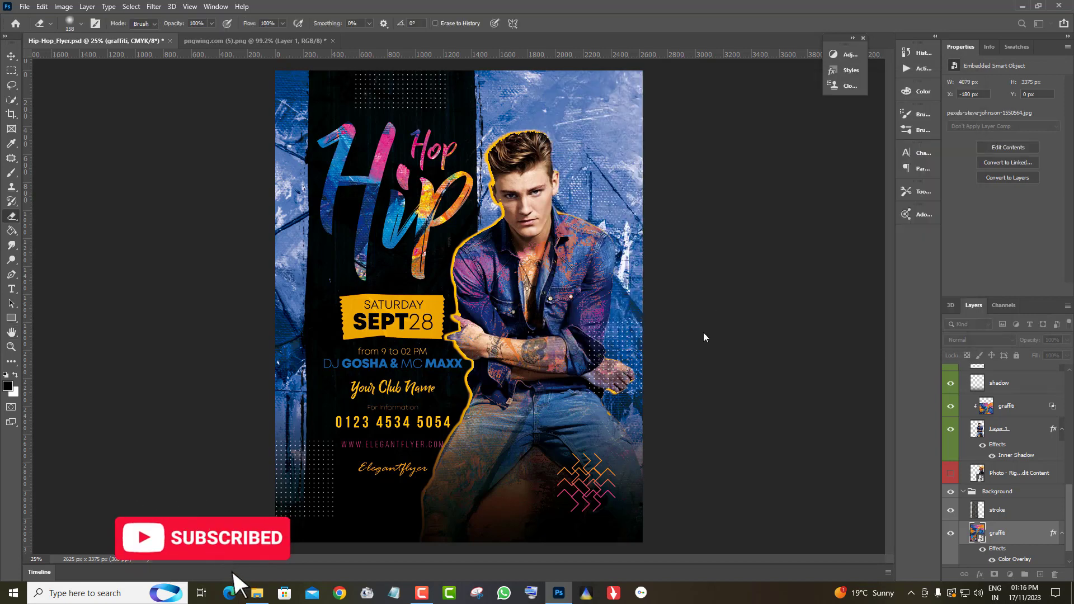
Step: Add a white Color Overlay in Normal mode at 100% opacity to the graffiti layer clipped to the man
left_click(1027, 413)
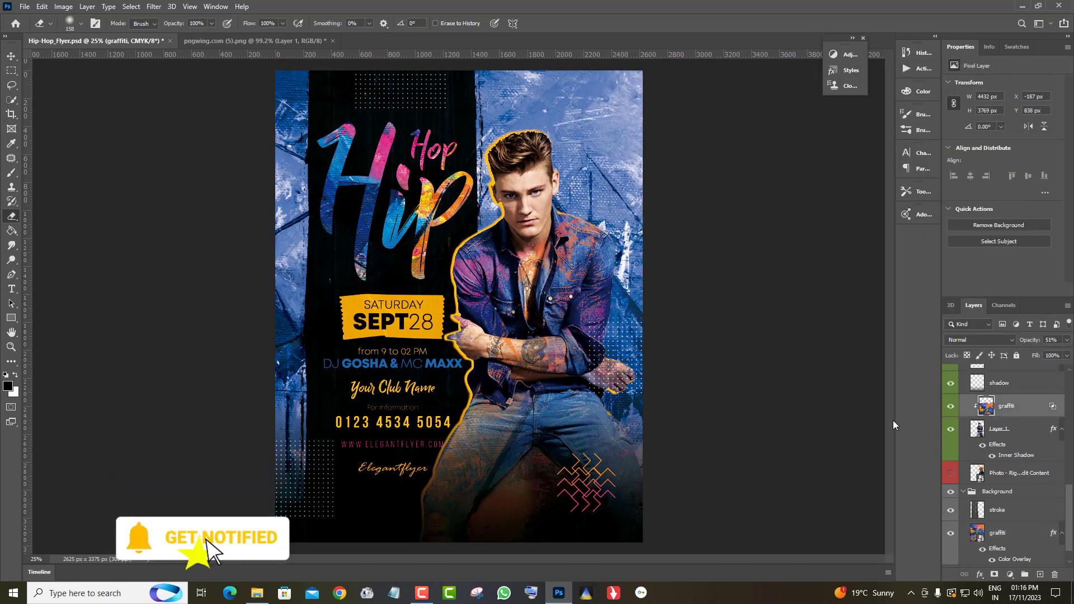
left_click(979, 575)
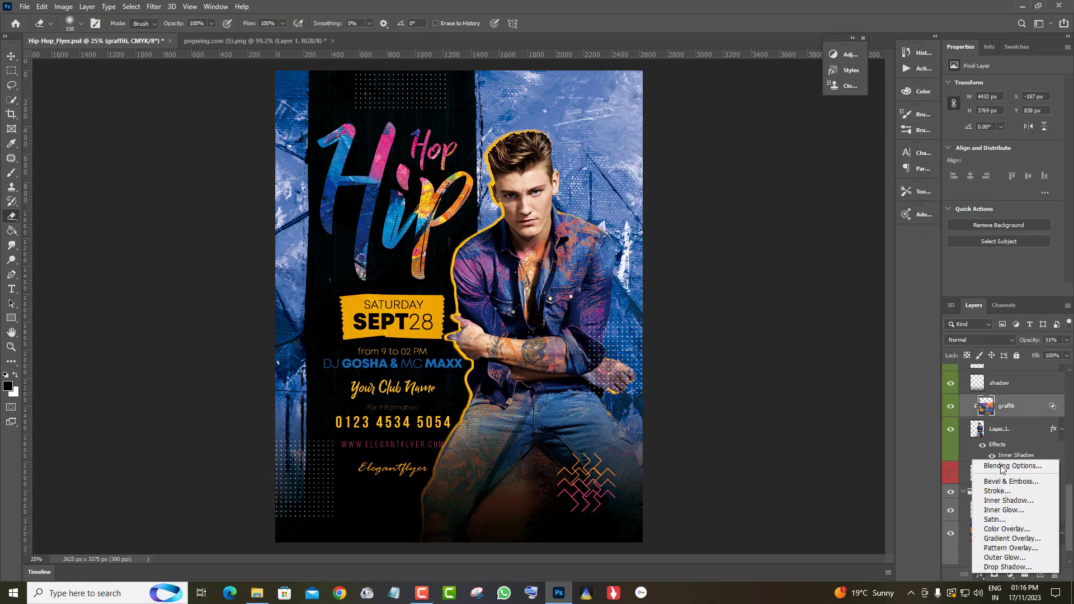
left_click(1019, 529)
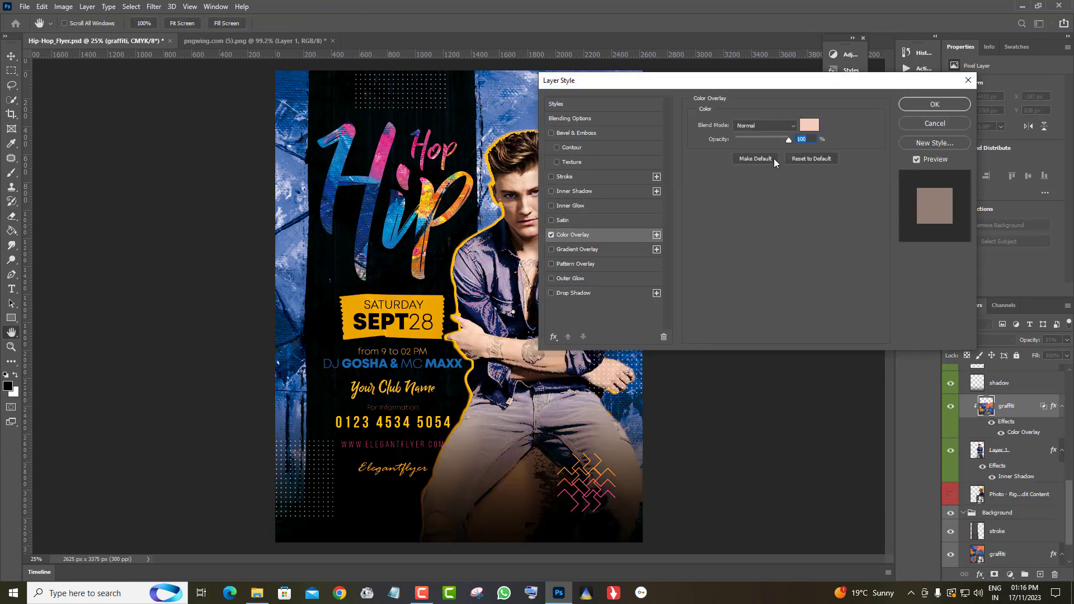
left_click(810, 125)
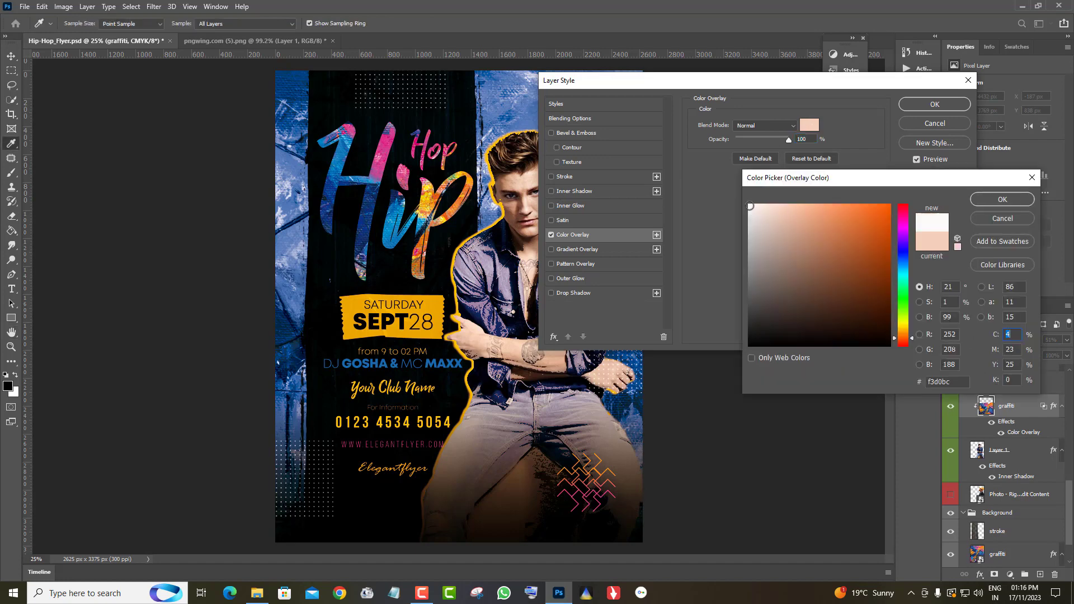
left_click(1003, 199)
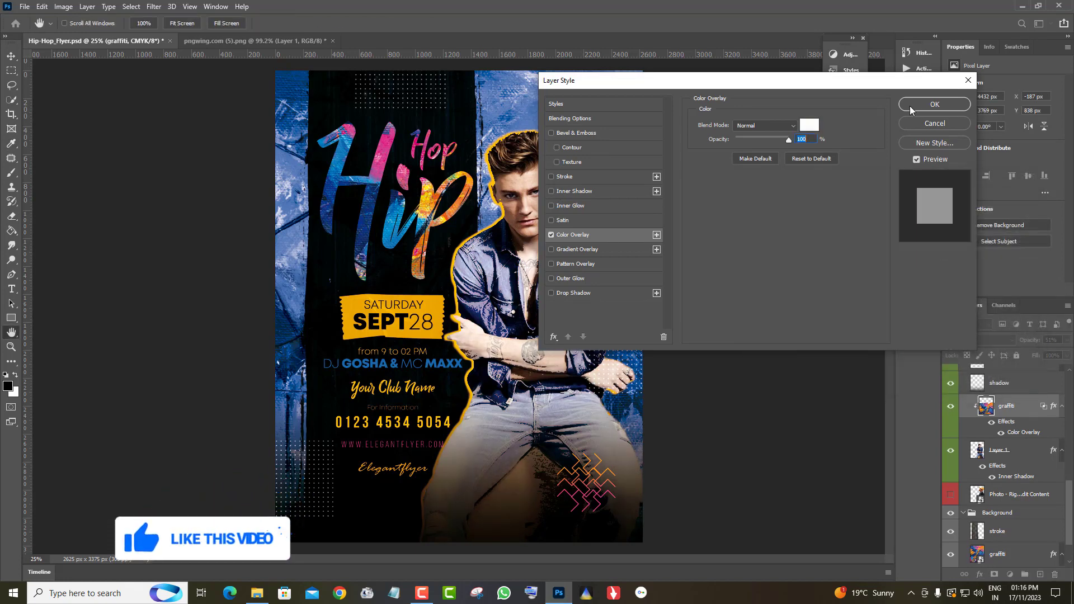
left_click(915, 104)
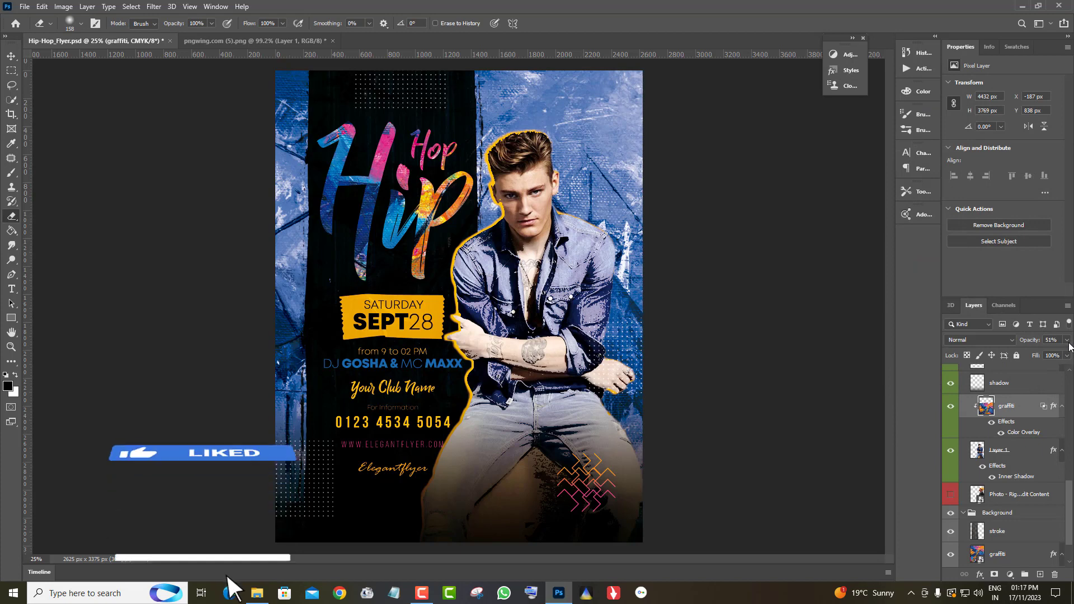
Step: Reduce the opacity of the man's clipped graffiti layer to 25%
left_click(1067, 341)
left_click_drag(1043, 352, 998, 363)
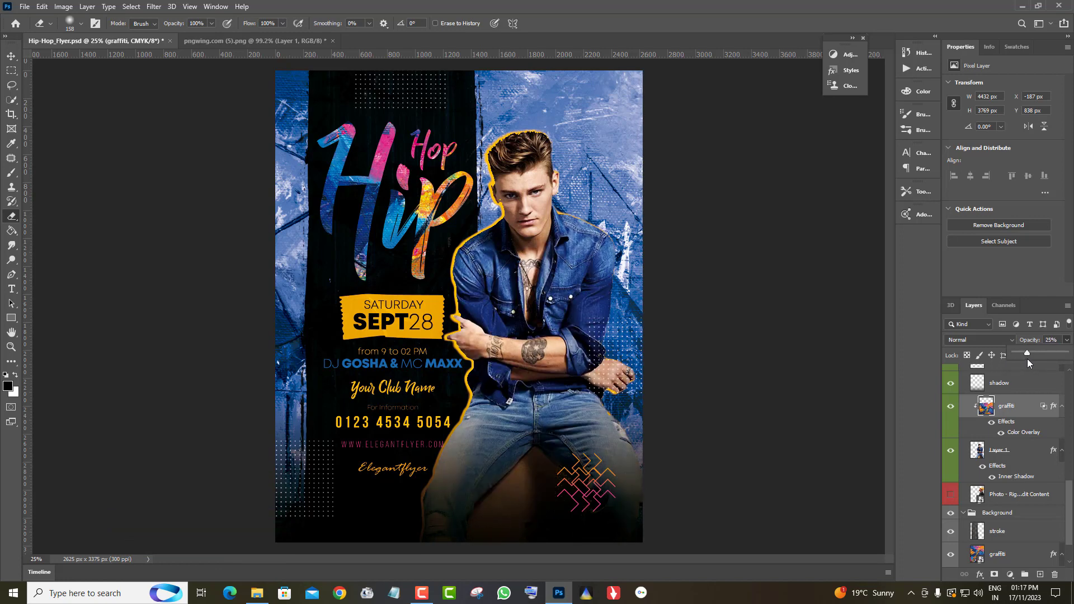
left_click_drag(1031, 359, 1026, 365)
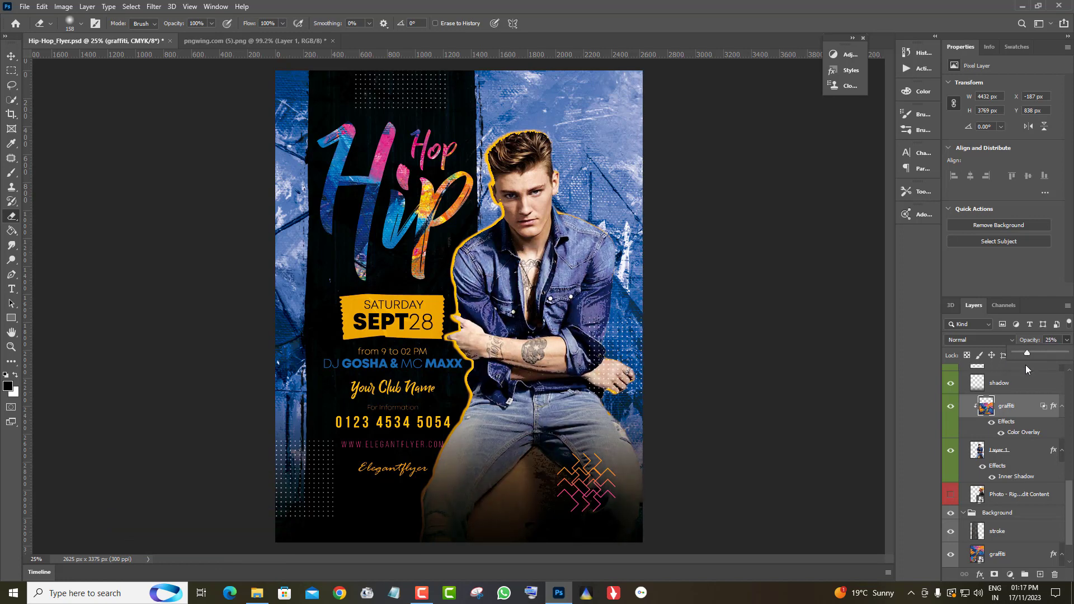
Step: In the Hip Hop group, replace the title word Hop with "Your" and Hip with "Text"
scroll(1038, 425, "up", 10)
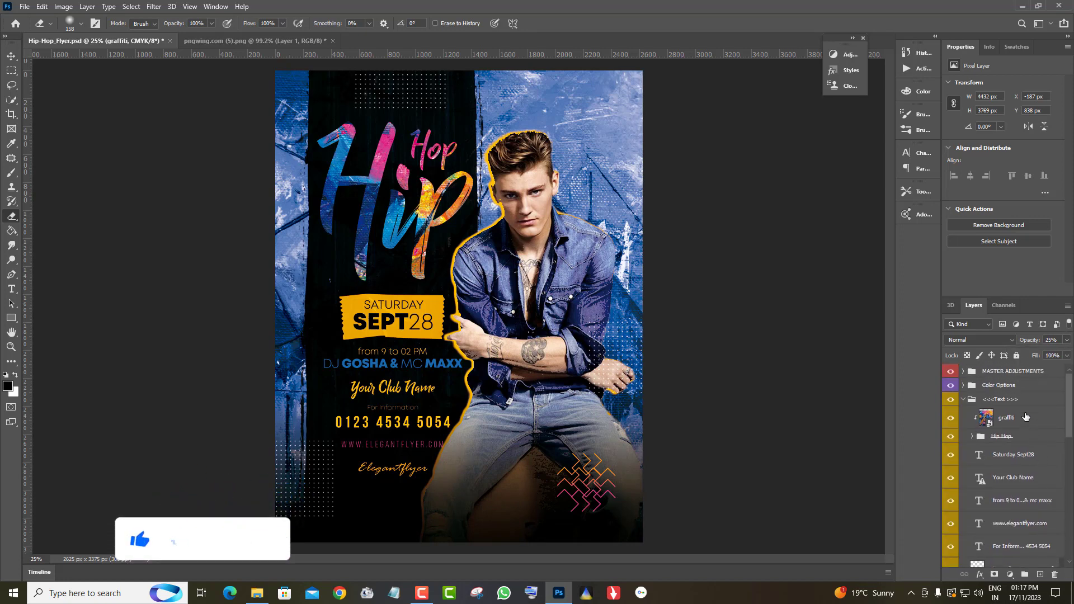
left_click(973, 436)
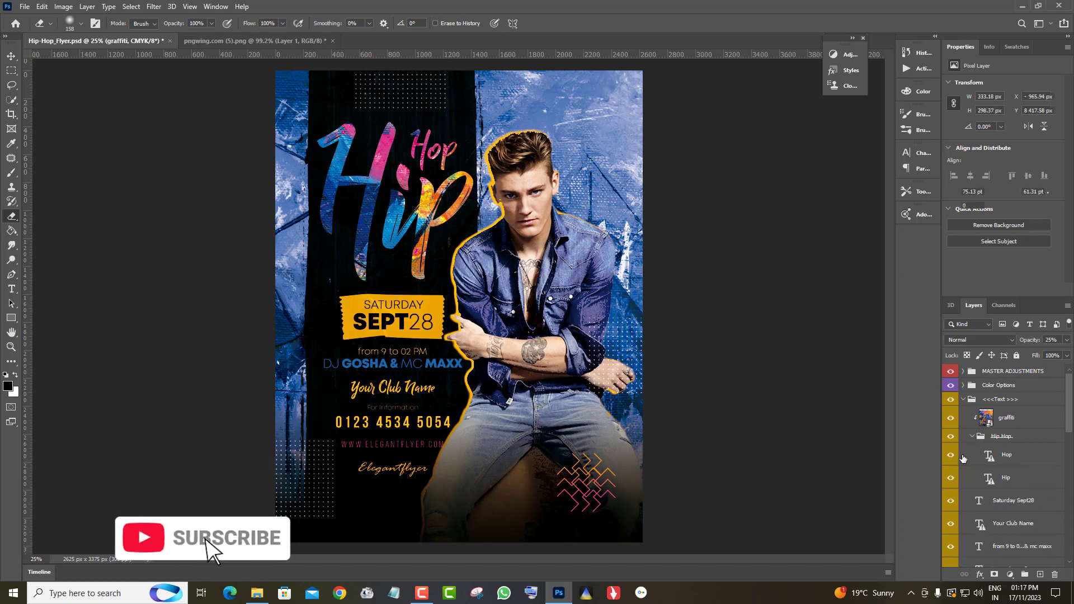
left_click(989, 456)
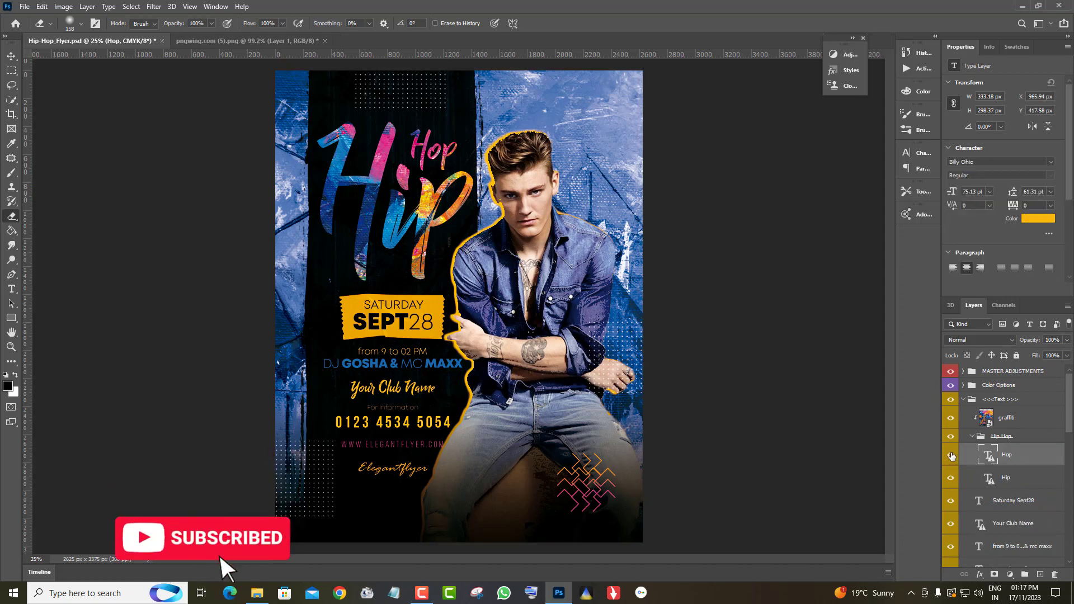
double_click(989, 456)
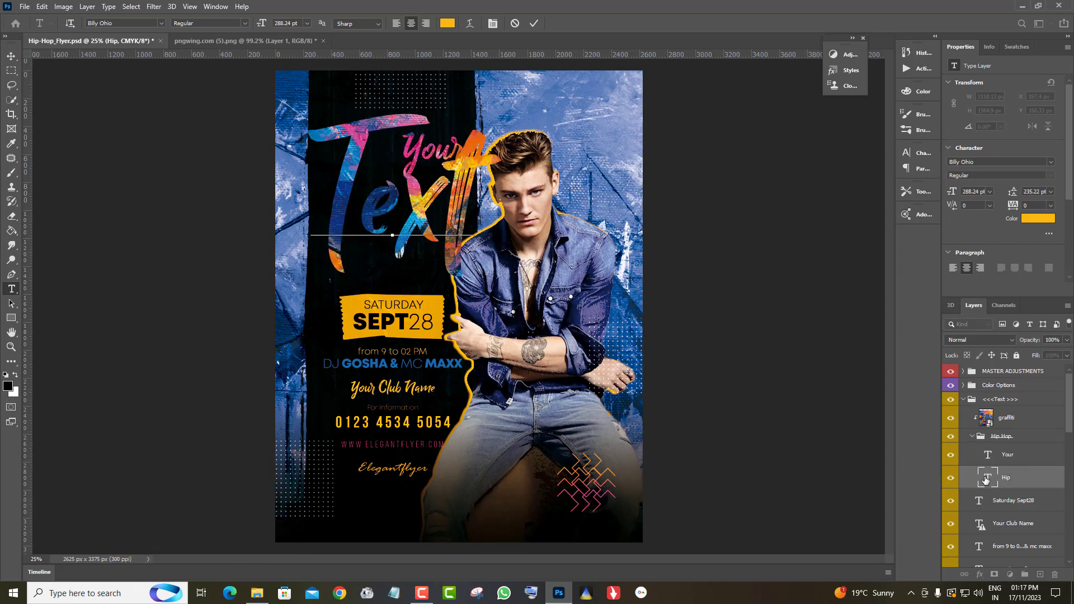
left_click(11, 58)
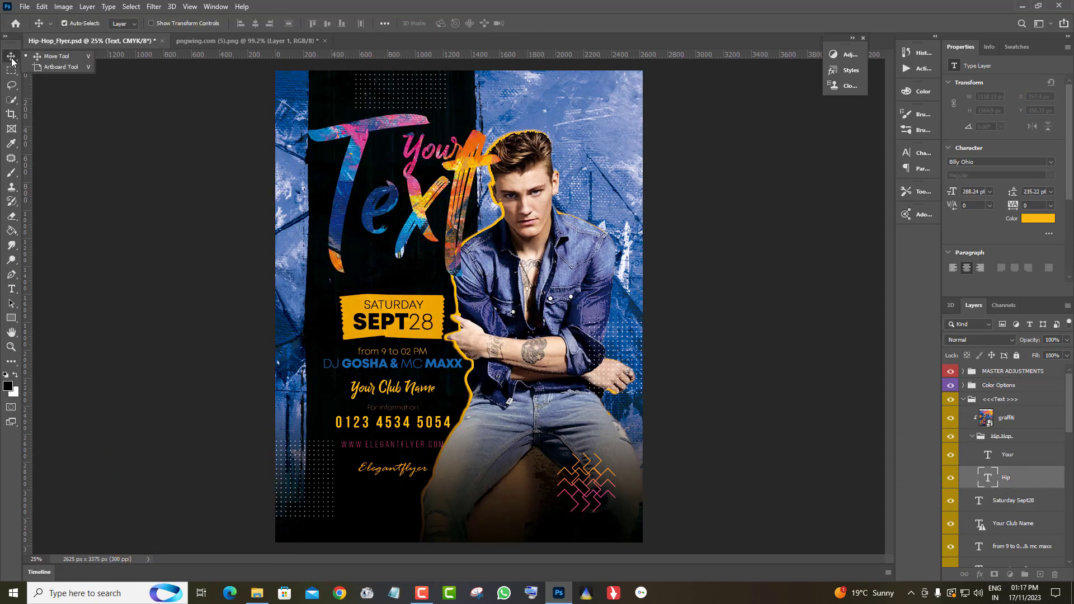
Step: Toggle the graffiti layer clipped to the "Your Text" title off and on to compare its look
left_click(1025, 425)
left_click(950, 419)
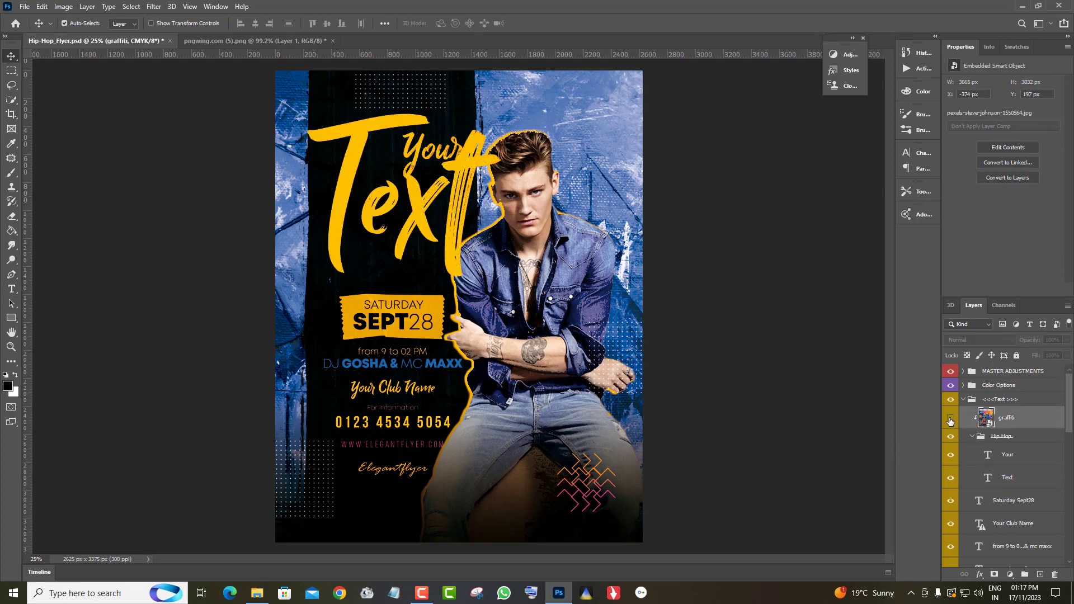
left_click(950, 419)
left_click(950, 419)
left_click(950, 419)
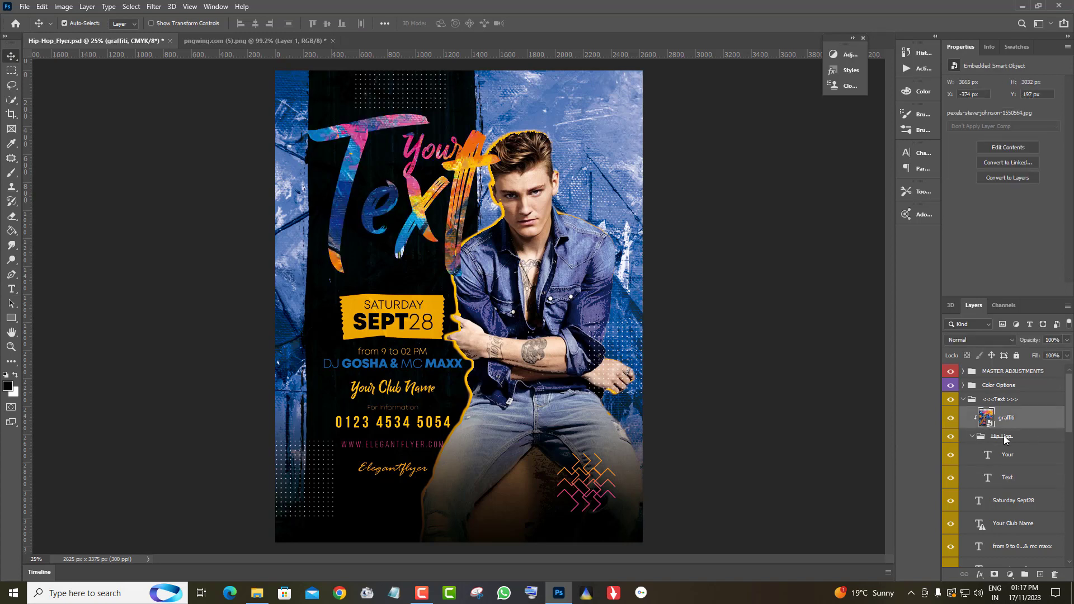
Step: Toggle the Saturday Sept28 layer's visibility to identify it, and open its date text on the flyer for editing
scroll(1044, 512, "down", 2)
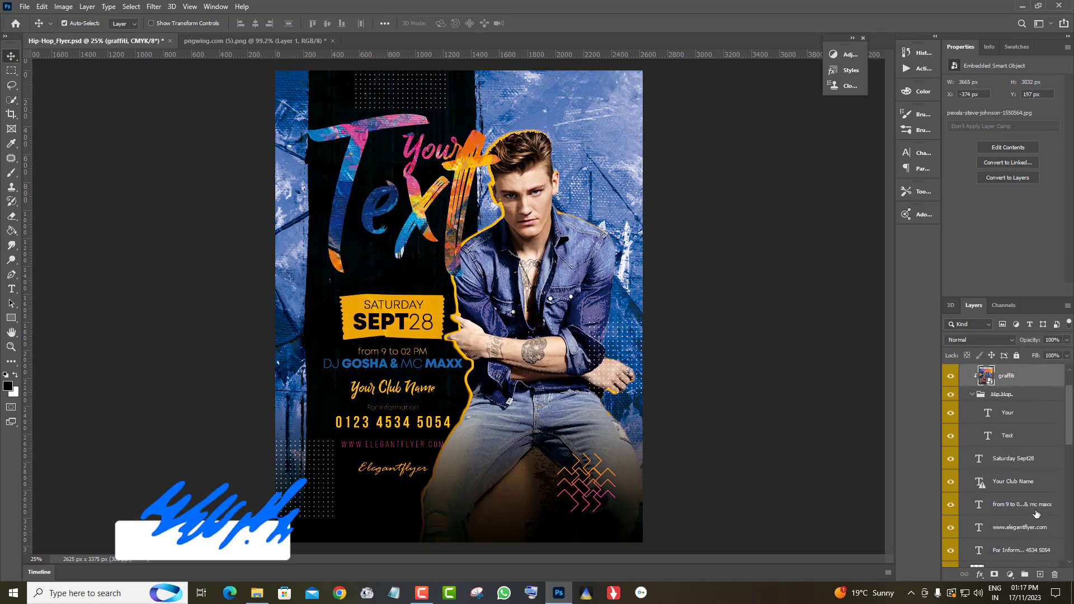
left_click(951, 445)
left_click(951, 445)
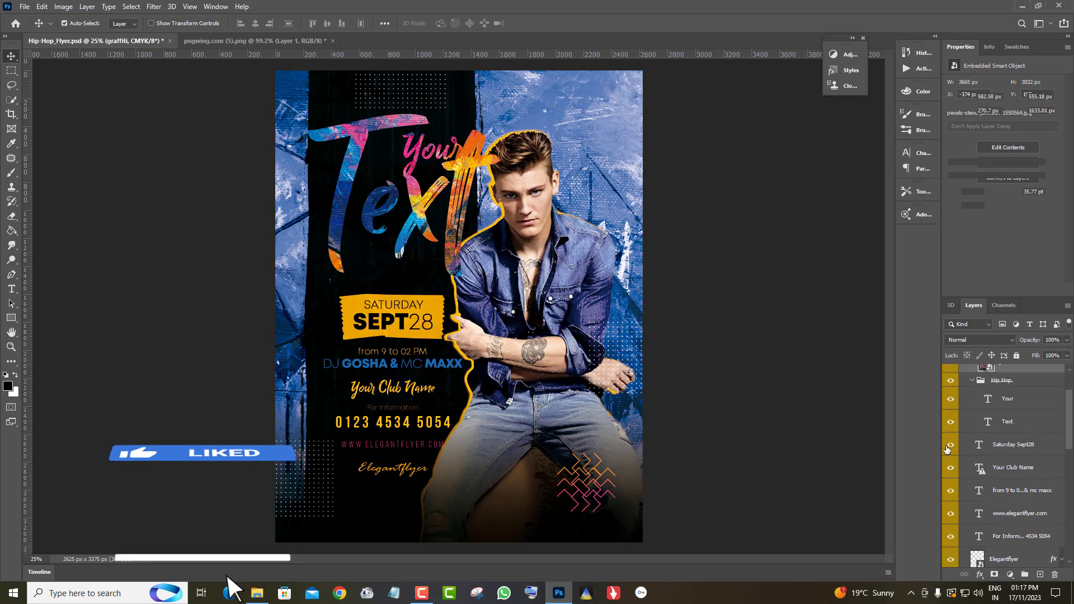
left_click(980, 445)
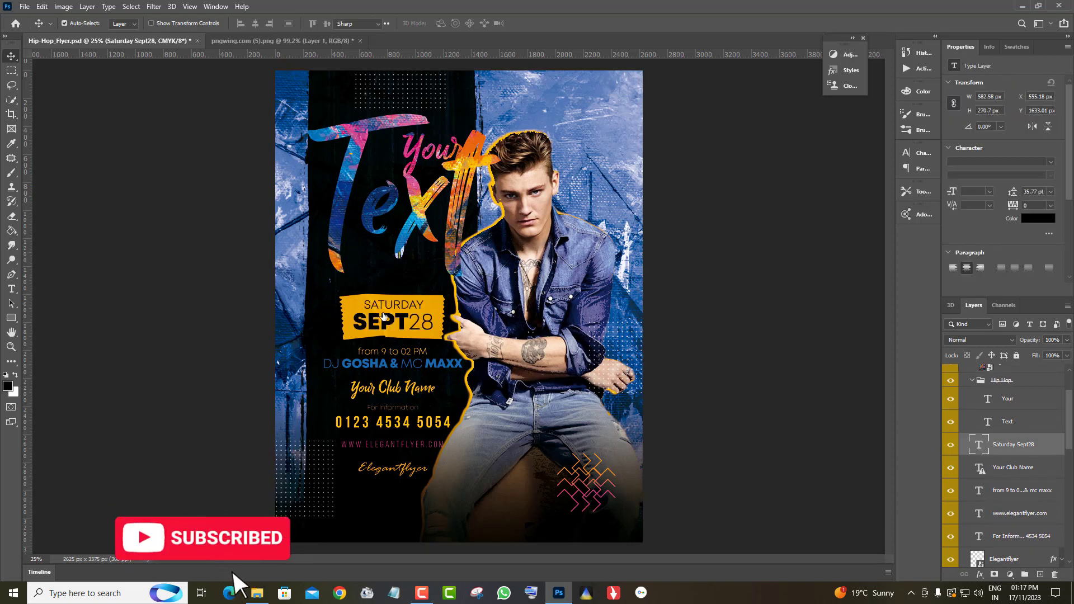
double_click(402, 328)
left_click(1043, 478)
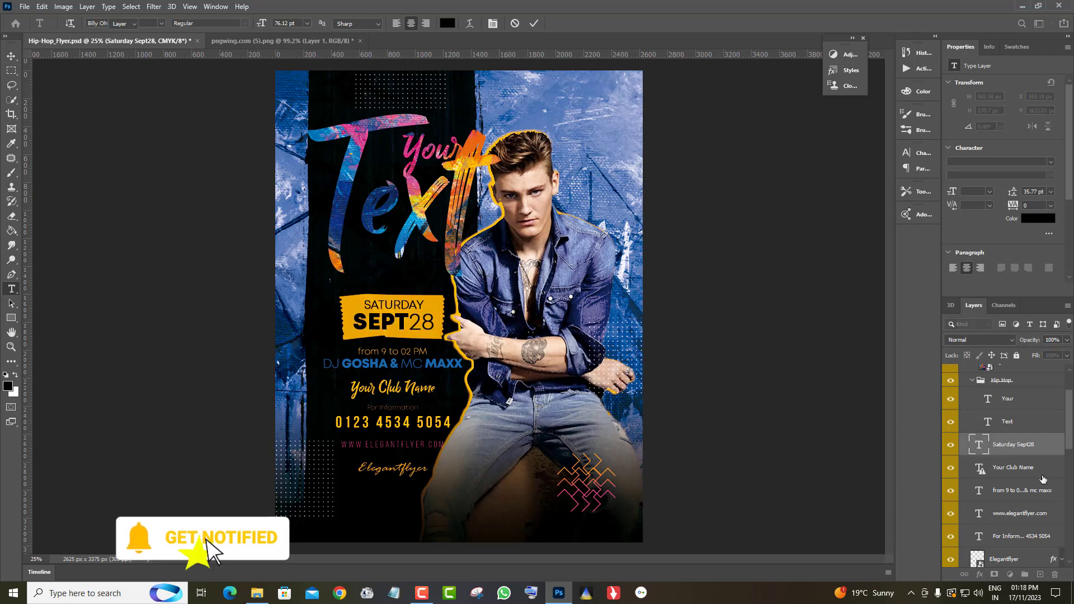
key("v")
Step: Check the Your Club Name and event-time text layers by toggling visibility, and open the time and DJ line for editing
left_click(1039, 470)
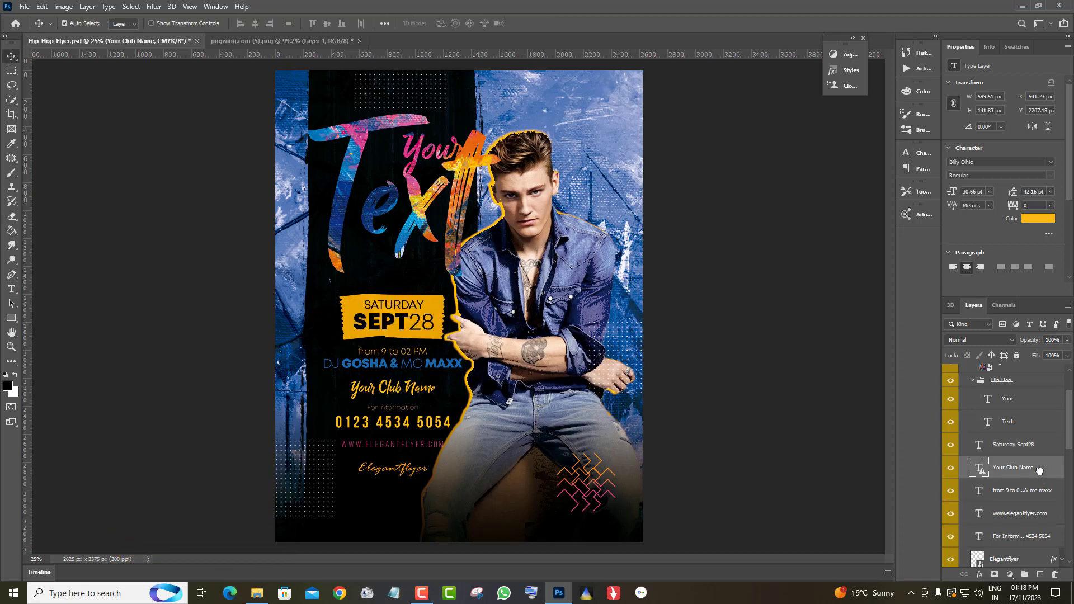
left_click(951, 468)
left_click(1045, 498)
scroll(971, 461, "down", 2)
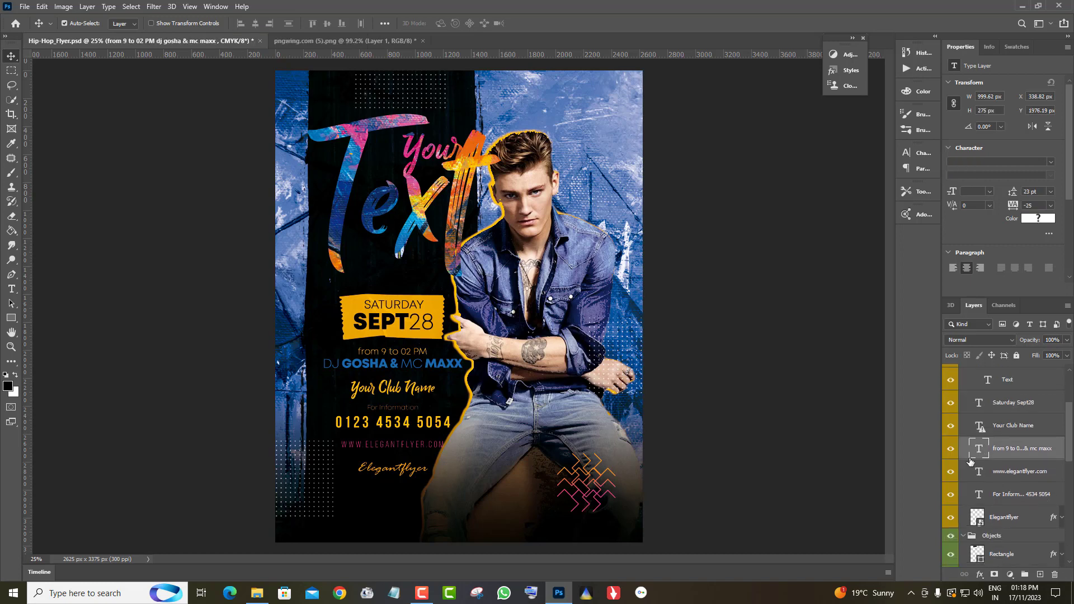
left_click(950, 450)
left_click(949, 450)
double_click(427, 361)
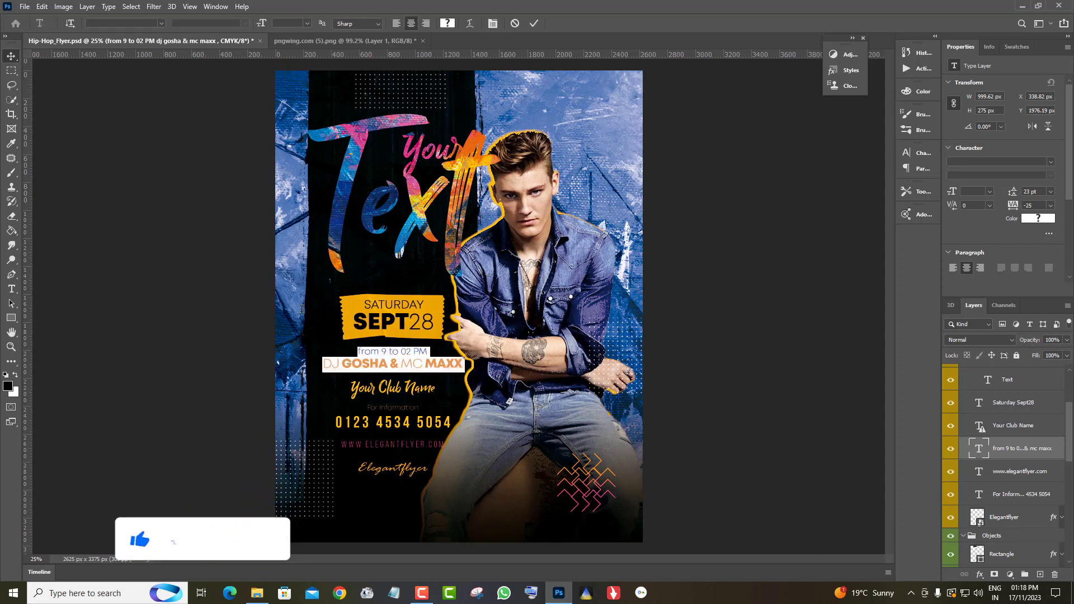
left_click(458, 368)
left_click_drag(354, 366, 320, 361)
Step: Hide the Elegantflyer logo layer at the bottom of the text group
left_click(1013, 518)
scroll(1007, 507, "down", 1)
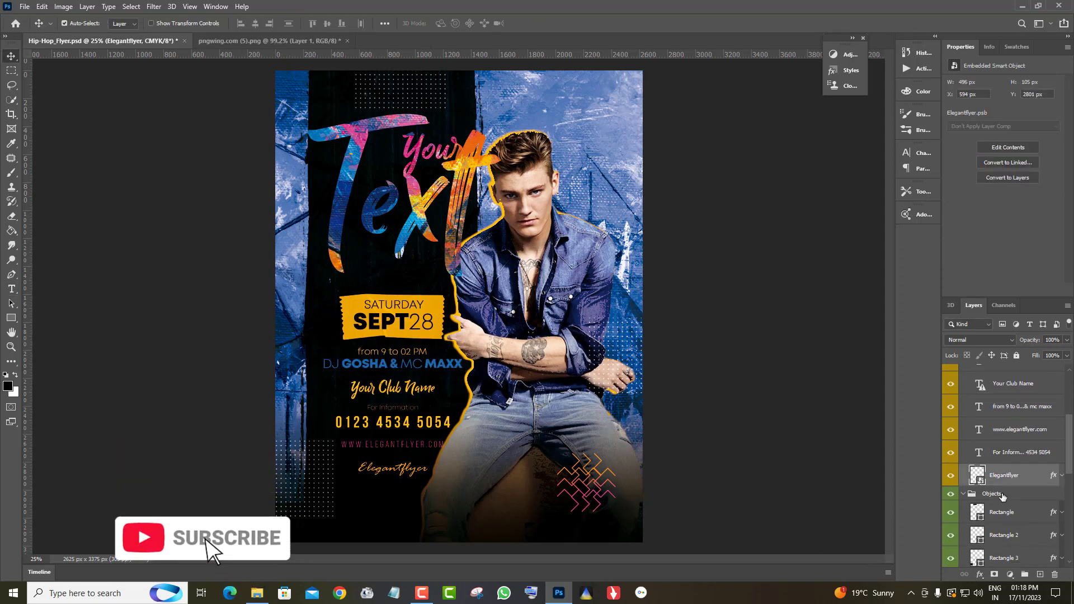
left_click(953, 476)
left_click(952, 477)
left_click(951, 476)
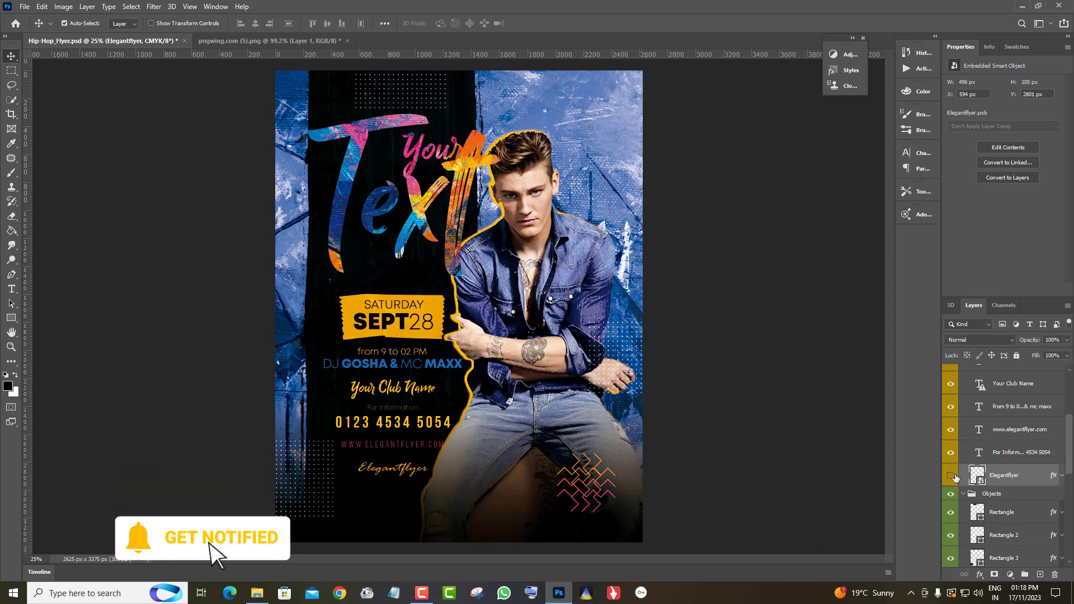
Step: Free-transform the Rectangle dot pattern at the flyer's top, moving it up-left, scaling it to 113.25% and rotating it 36.48°
scroll(1036, 481, "down", 1)
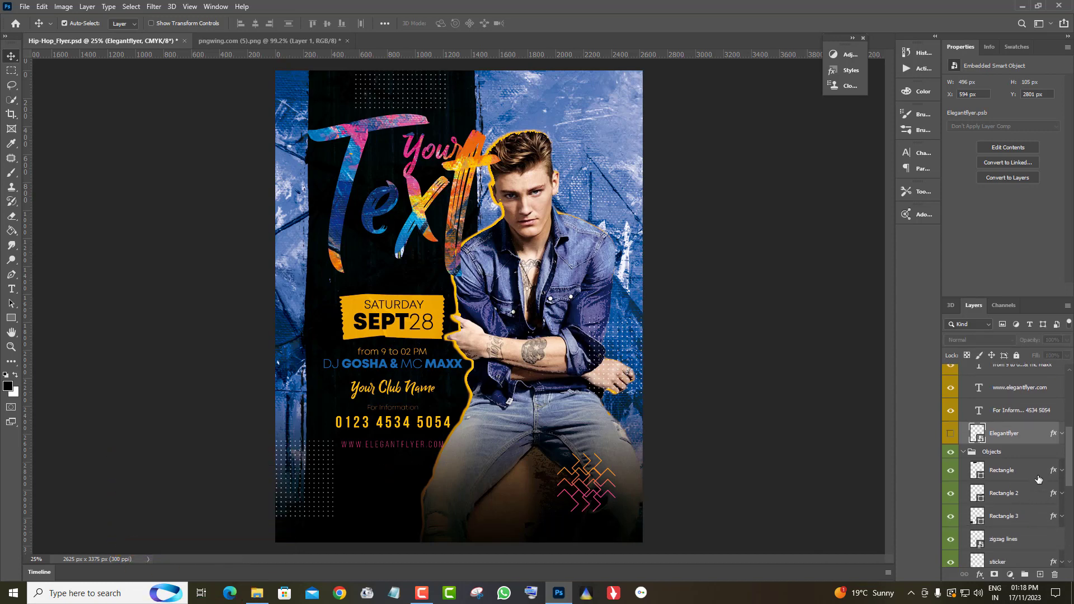
left_click(1002, 471)
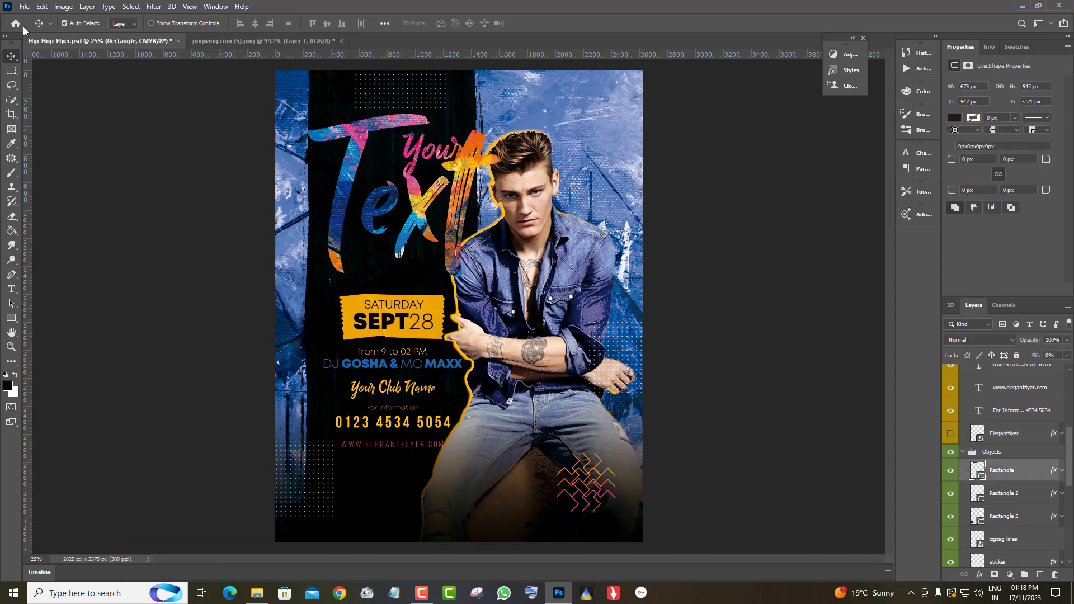
left_click(41, 7)
left_click(76, 252)
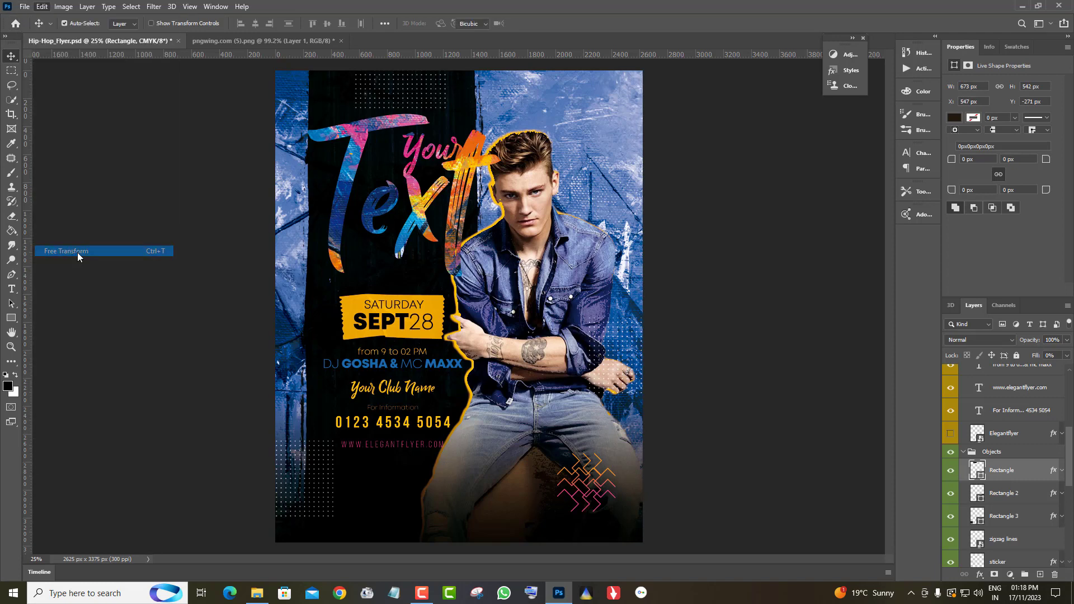
left_click_drag(423, 96, 374, 86)
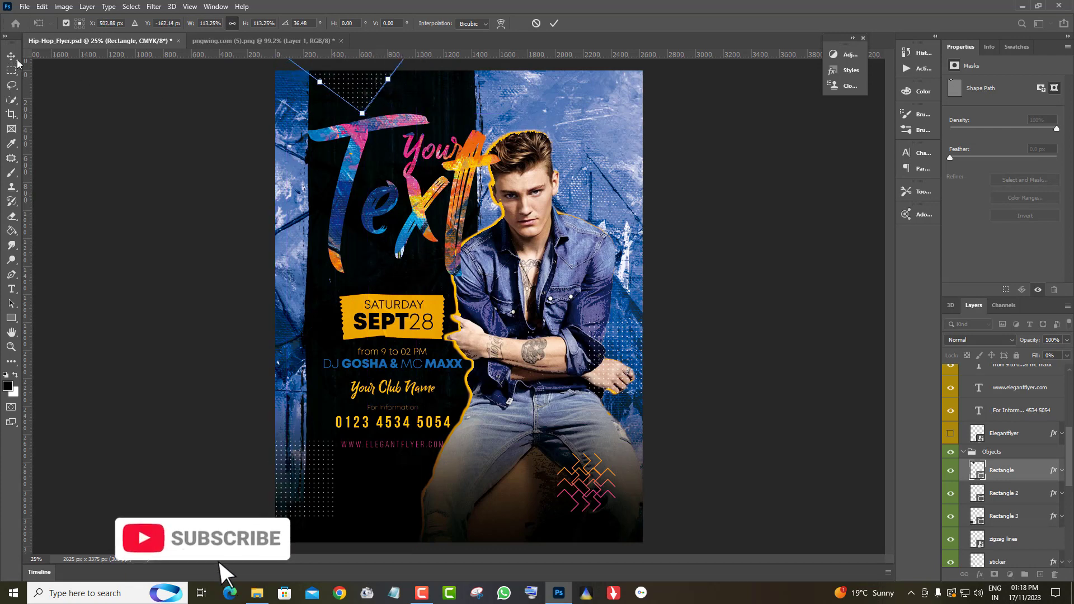
key("Return")
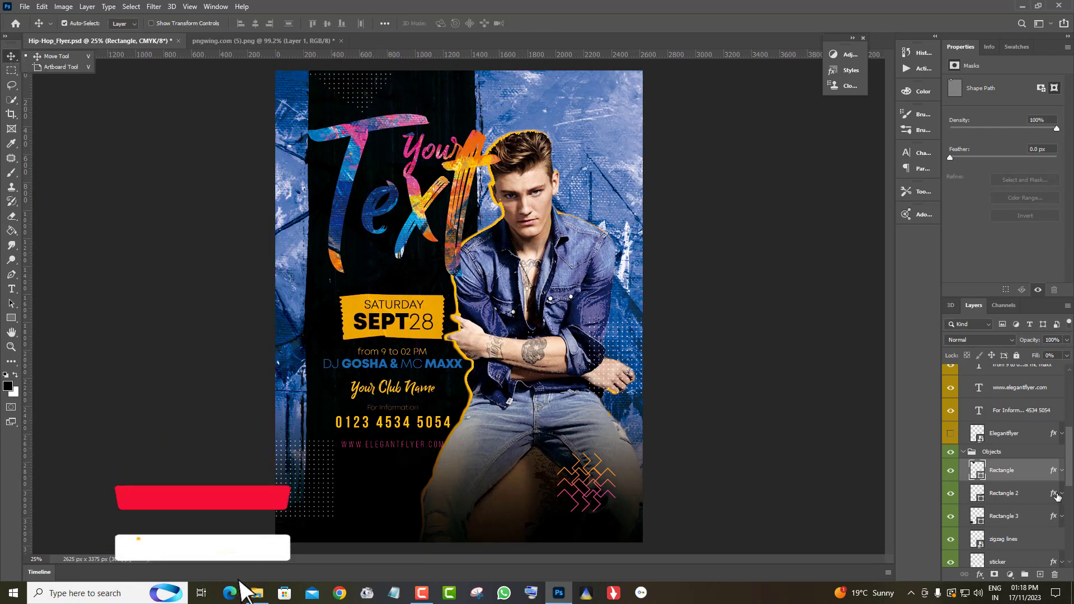
left_click(1053, 475)
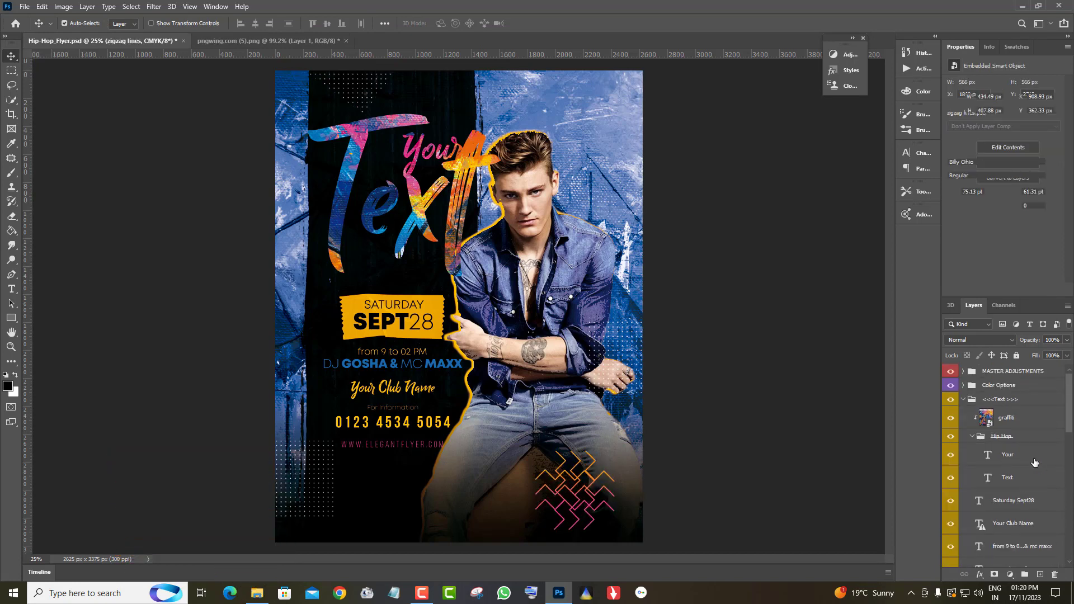
Step: Scale the "Your" and "Text" title layers together down to 82.11%, keeping their upper-left corner in place
left_click(1035, 463)
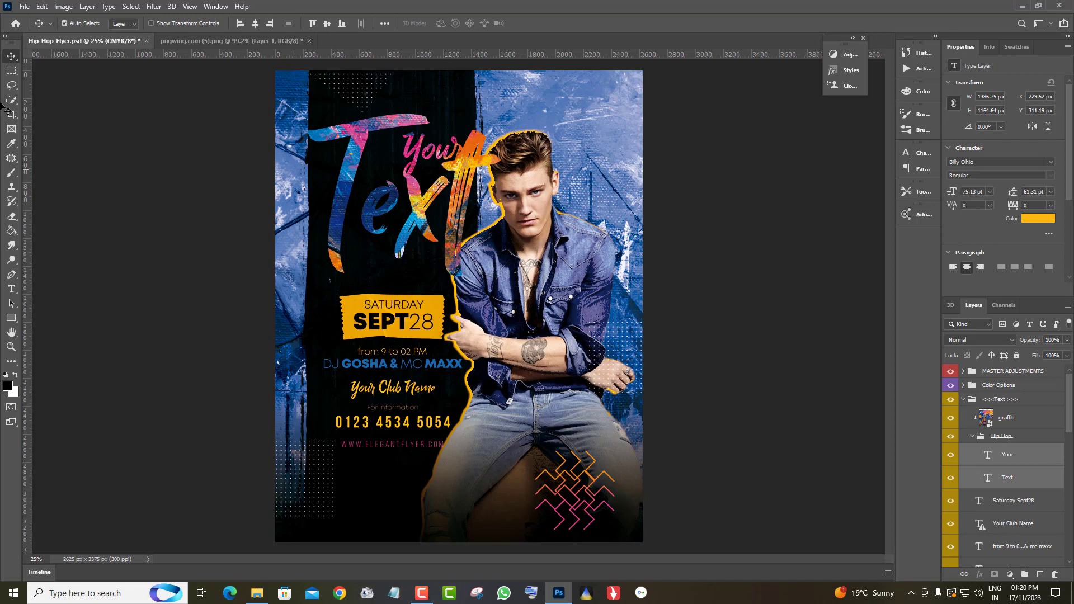
left_click(42, 6)
left_click(84, 252)
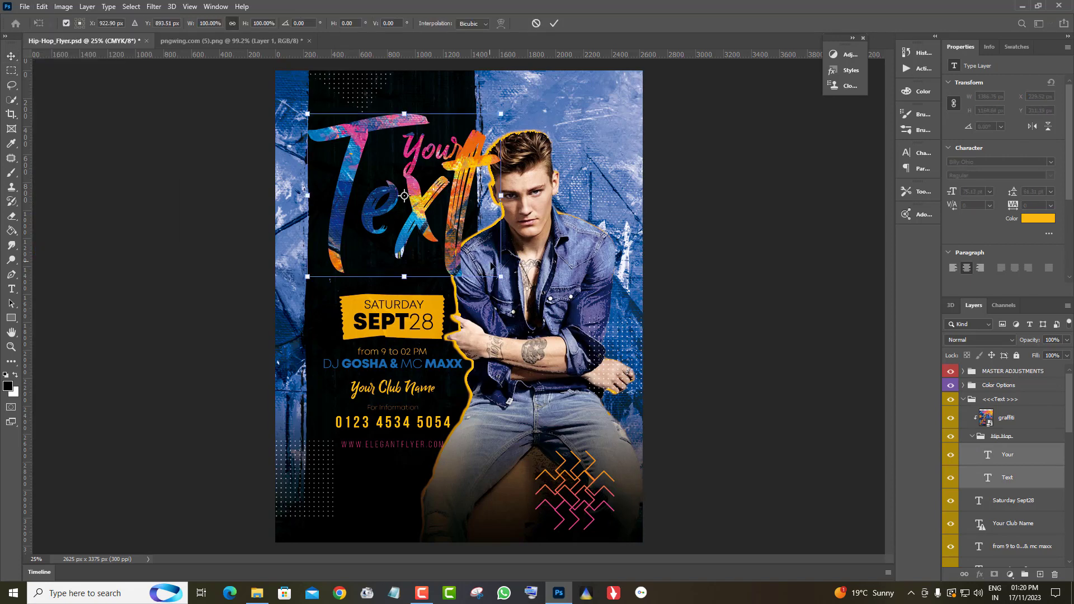
left_click_drag(501, 277, 466, 247)
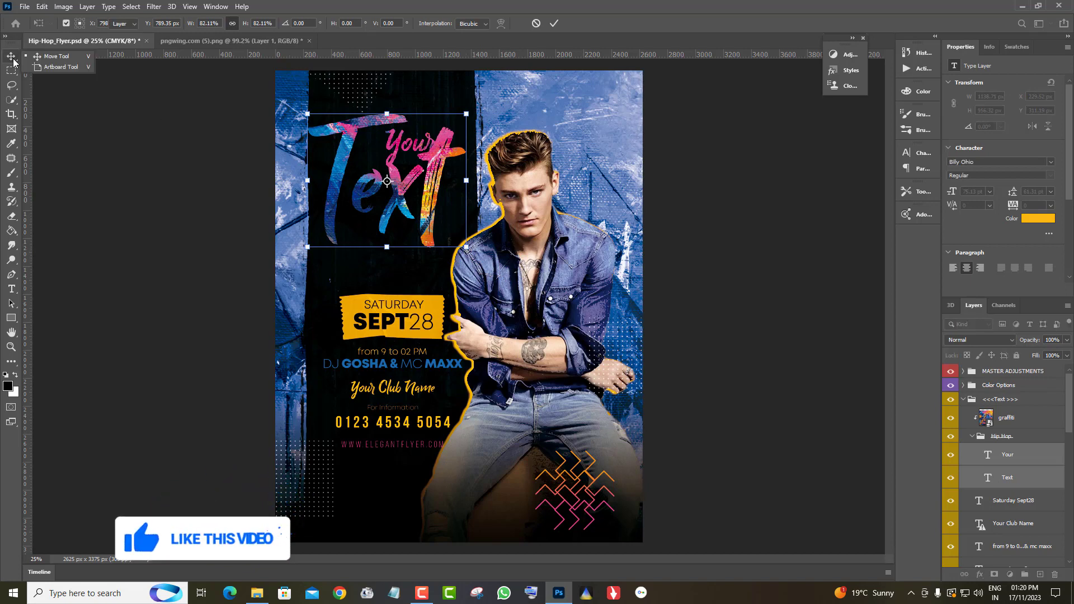
key("Return")
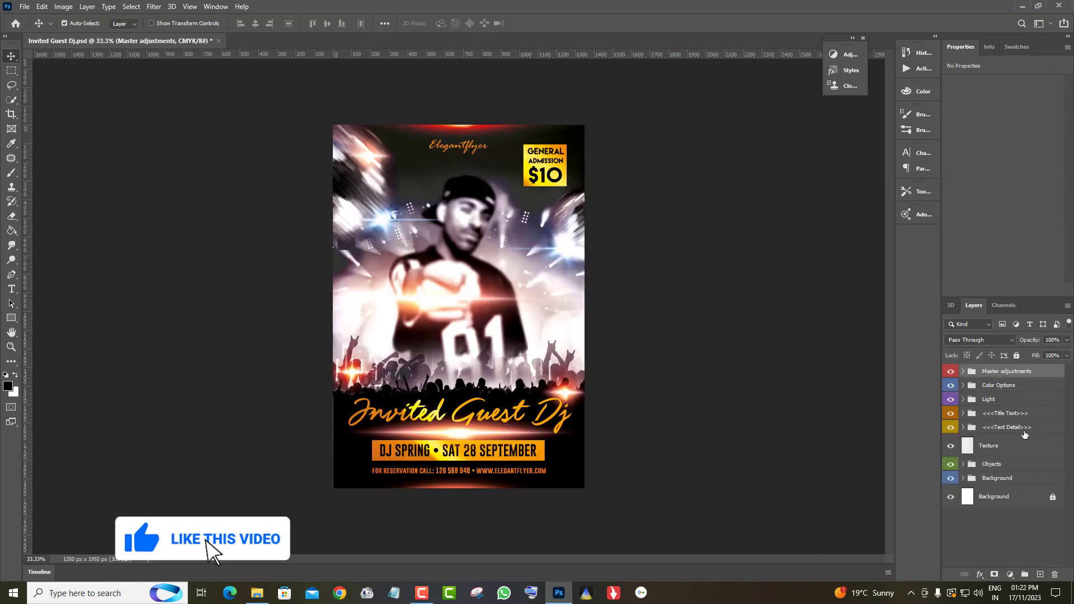
Step: In Invited Guest Dj.psd, toggle the Objects group to identify it, expand it, and open the YOUR IMAGES HERE smart object's contents
left_click(951, 465)
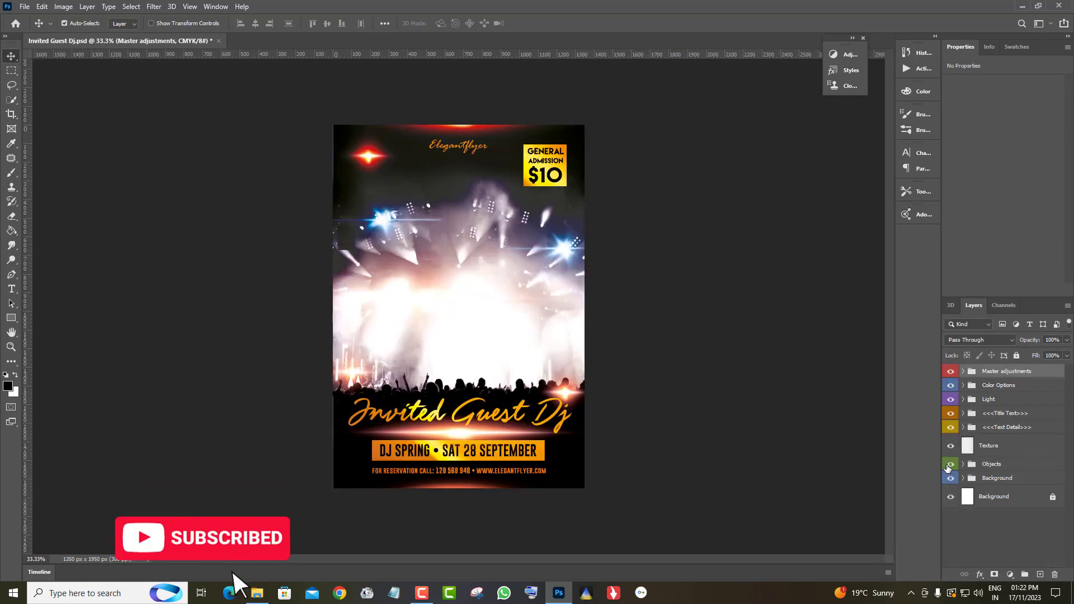
left_click(949, 466)
left_click(963, 464)
left_click(986, 484)
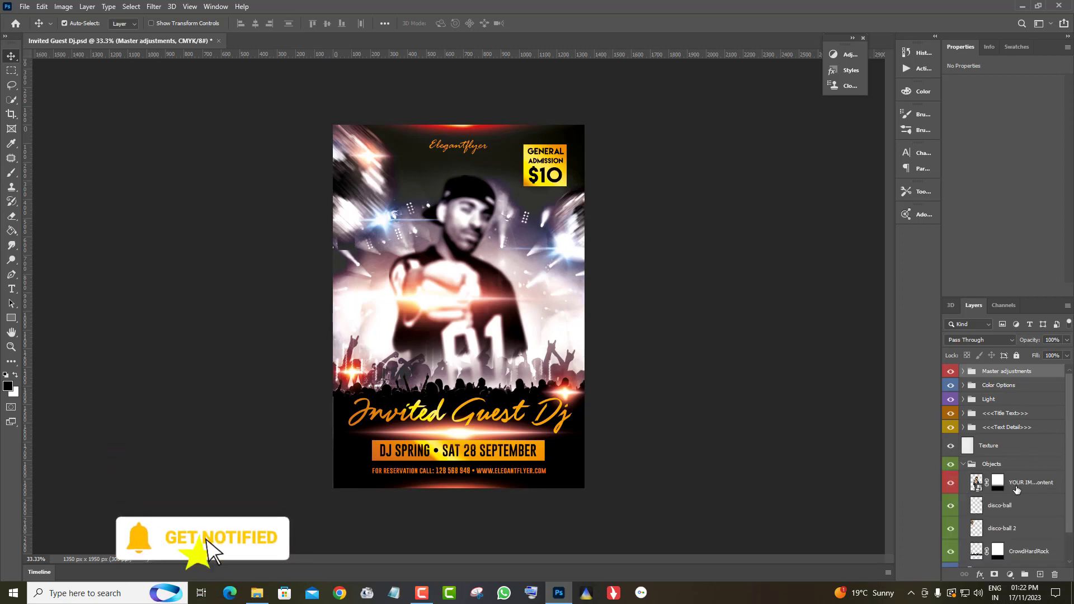
double_click(977, 485)
Step: Open medium-shot-model-wearing-chain-necklace.jpg from the DJ PNG image folder
left_click(25, 7)
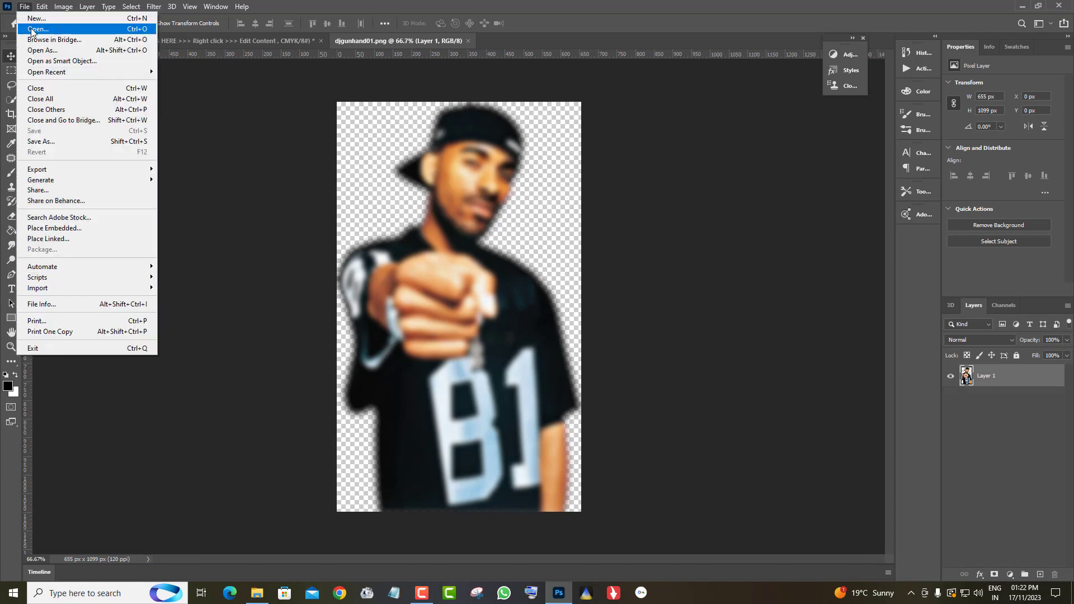
left_click(33, 31)
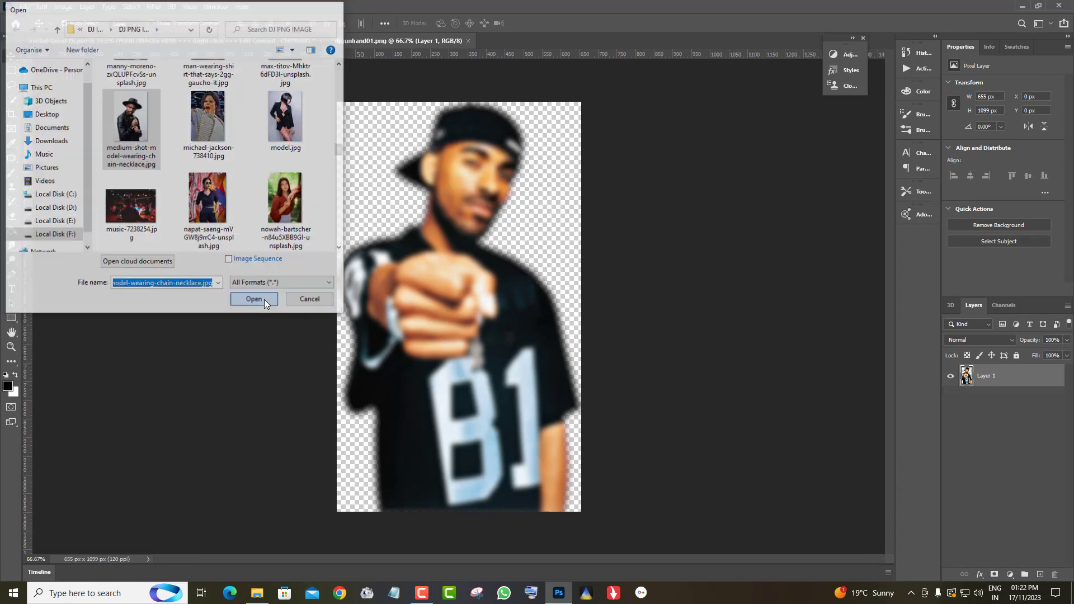
left_click(265, 300)
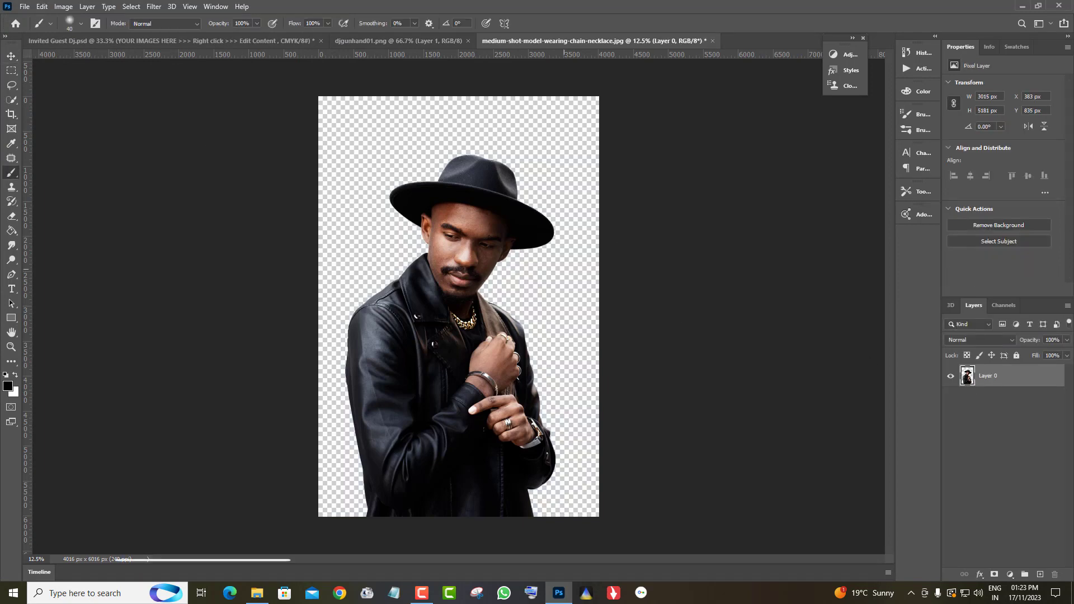
Step: Bring the hat-wearing model cutout into djgunhand01.png, fit it to the canvas, and hide the old model in Layer 1
left_click(11, 56)
left_click_drag(513, 212, 428, 193)
key("Return")
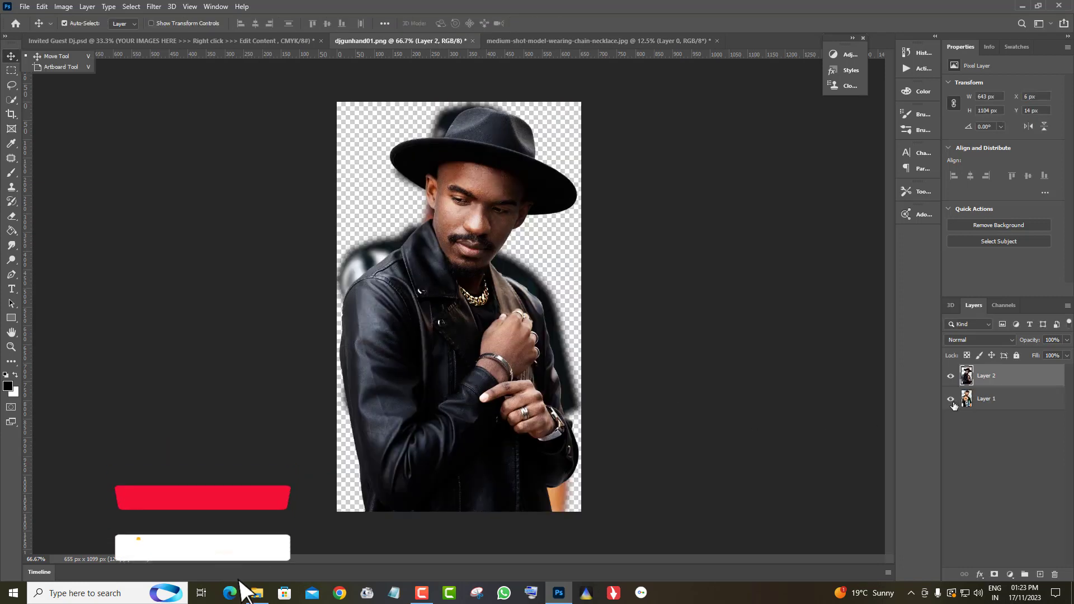
left_click(951, 399)
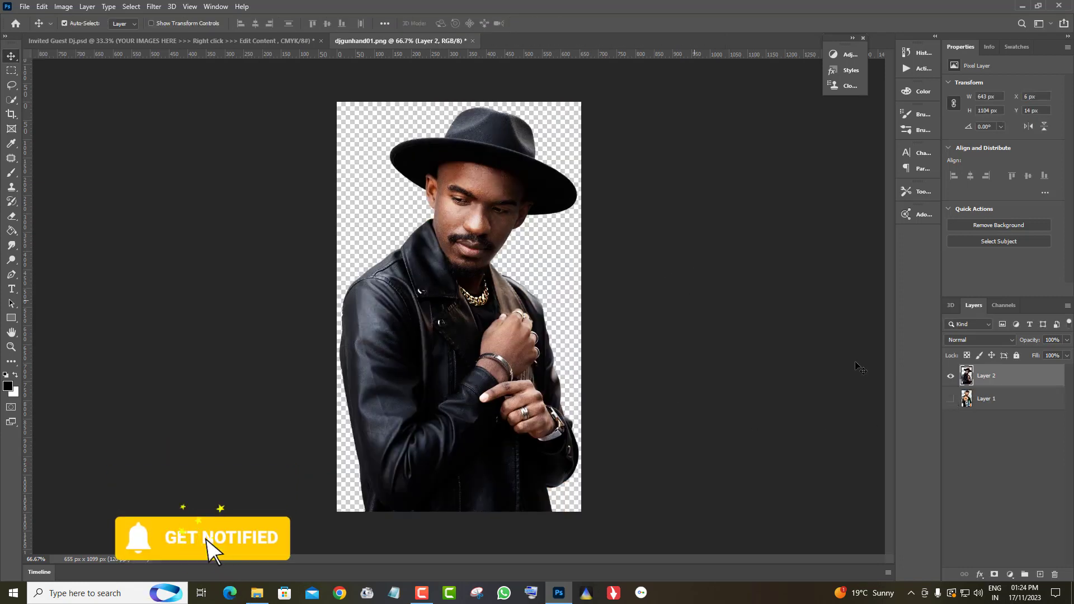
Step: Merge the new model layer with the hidden Layer 1, then save and close djgunhand01.png to update the flyer
left_click(1039, 403)
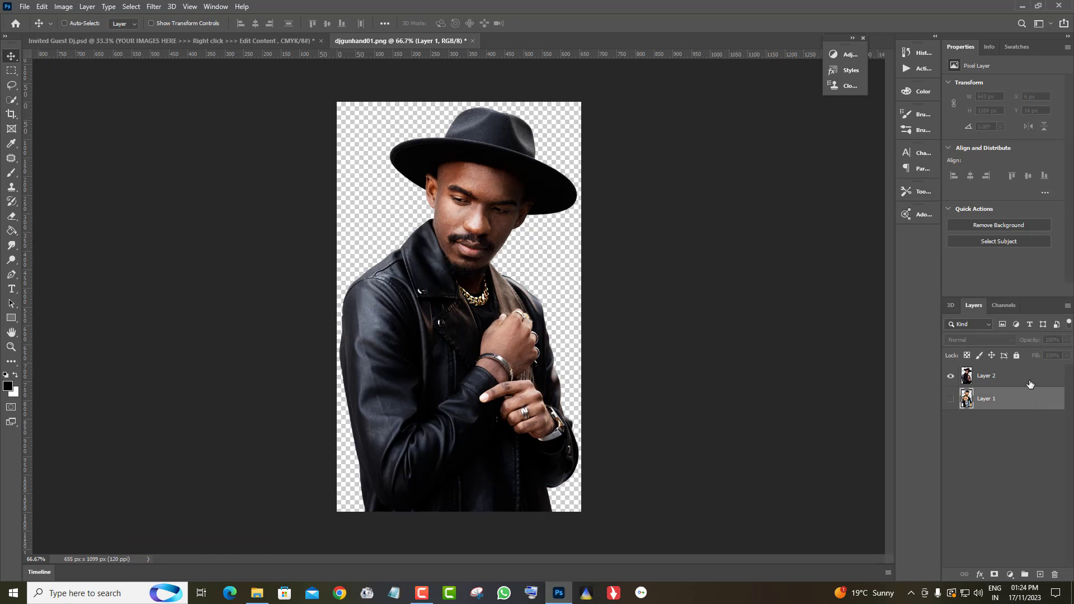
left_click(1031, 383, "ctrl")
right_click(1029, 380)
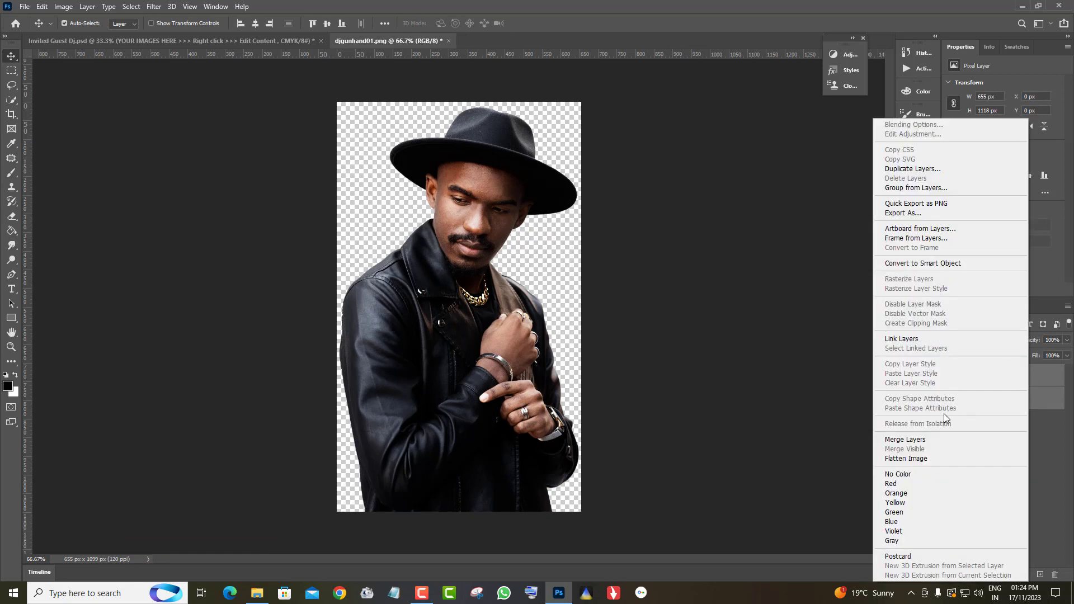
left_click(917, 441)
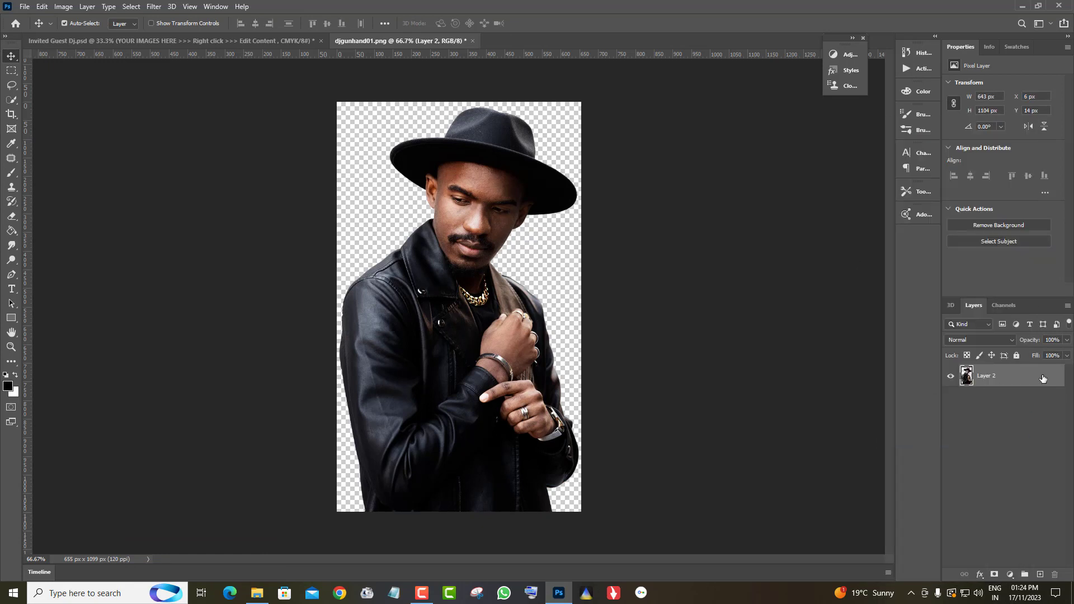
left_click(474, 42)
left_click(473, 220)
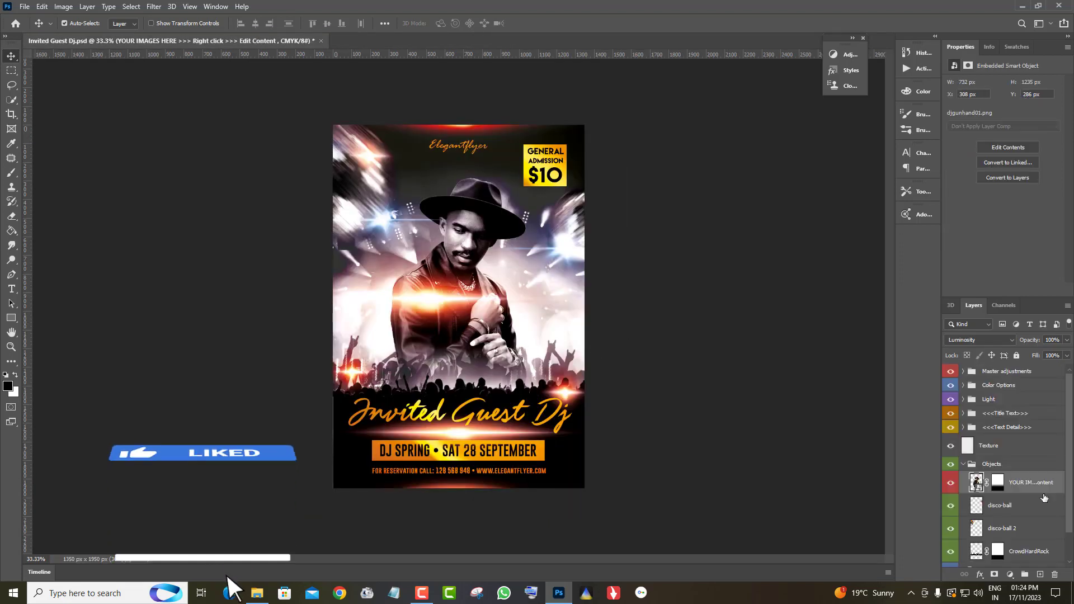
Step: Inspect the disco-ball 2 layer and expand the Light group, toggling its visibility to see its effect
left_click(1024, 531)
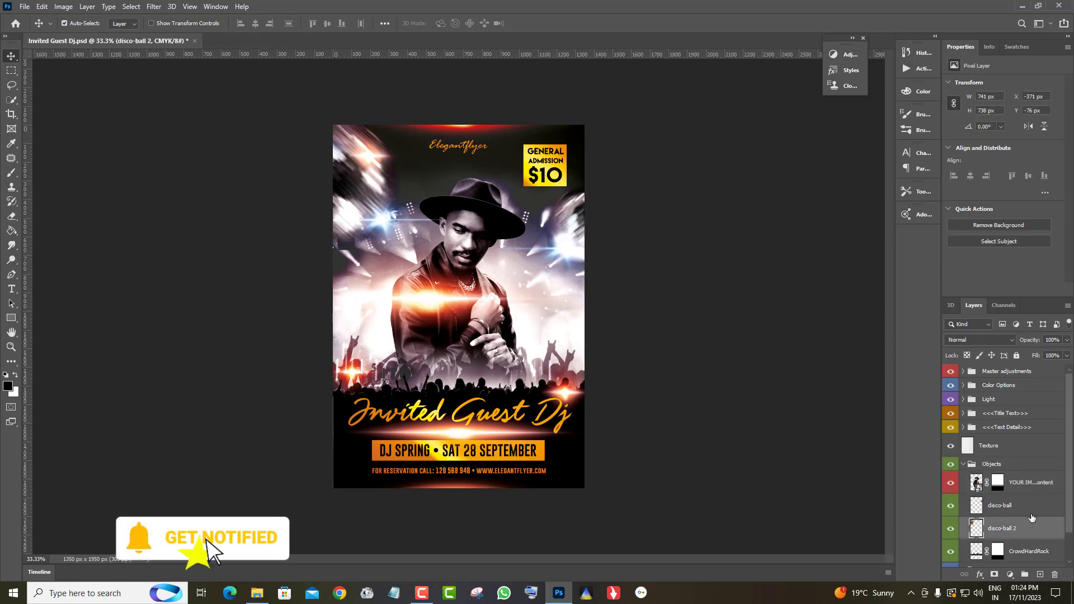
left_click(1013, 401)
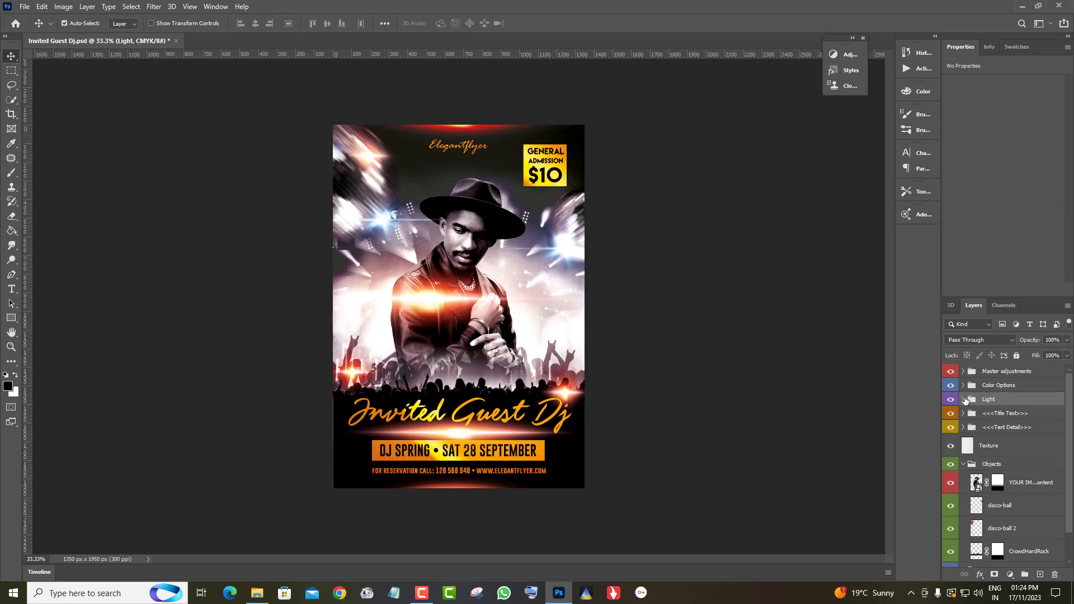
left_click(964, 400)
left_click(1015, 421)
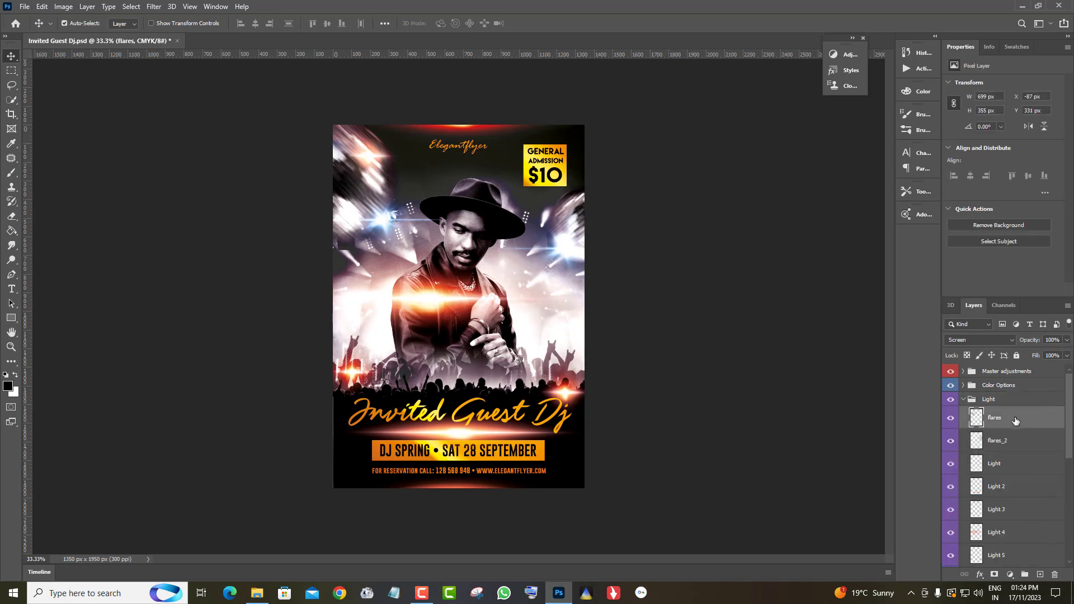
left_click(952, 403)
left_click(951, 403)
Step: Shrink the Light 4 flare to about 595 px wide, place it over the model's bracelet, and rotate it about -5.2°
scroll(1029, 510, "down", 1)
left_click(1027, 508)
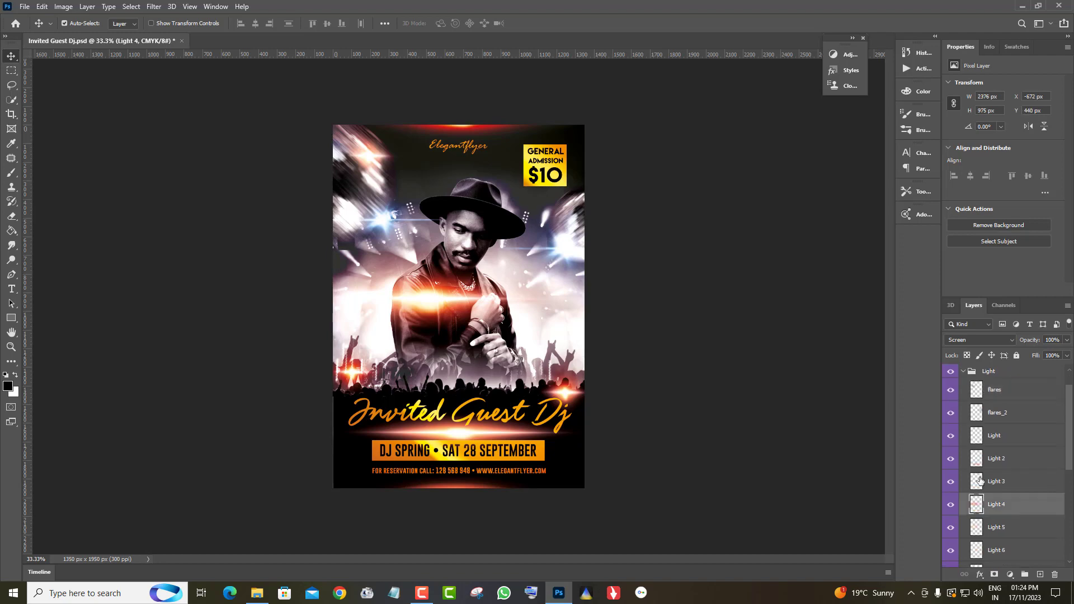
left_click(43, 6)
left_click(72, 249)
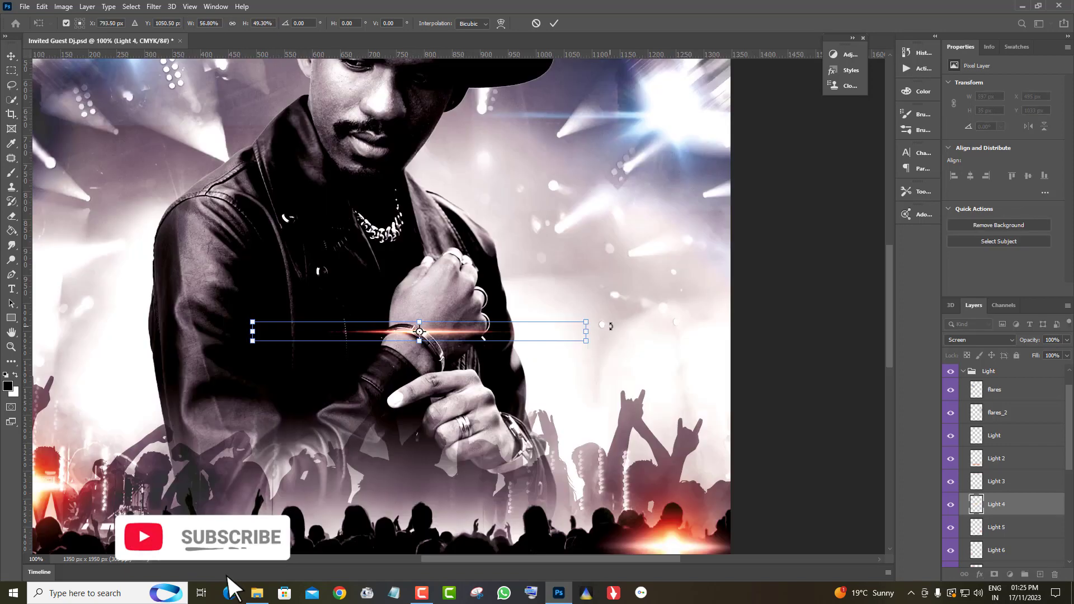
left_click_drag(604, 318, 606, 309)
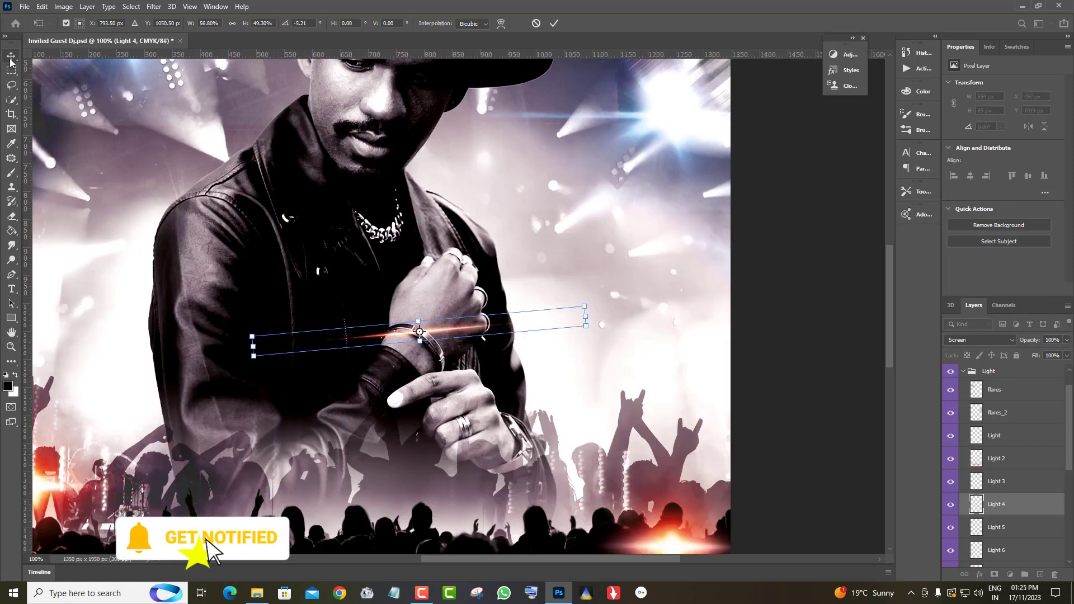
key("Return")
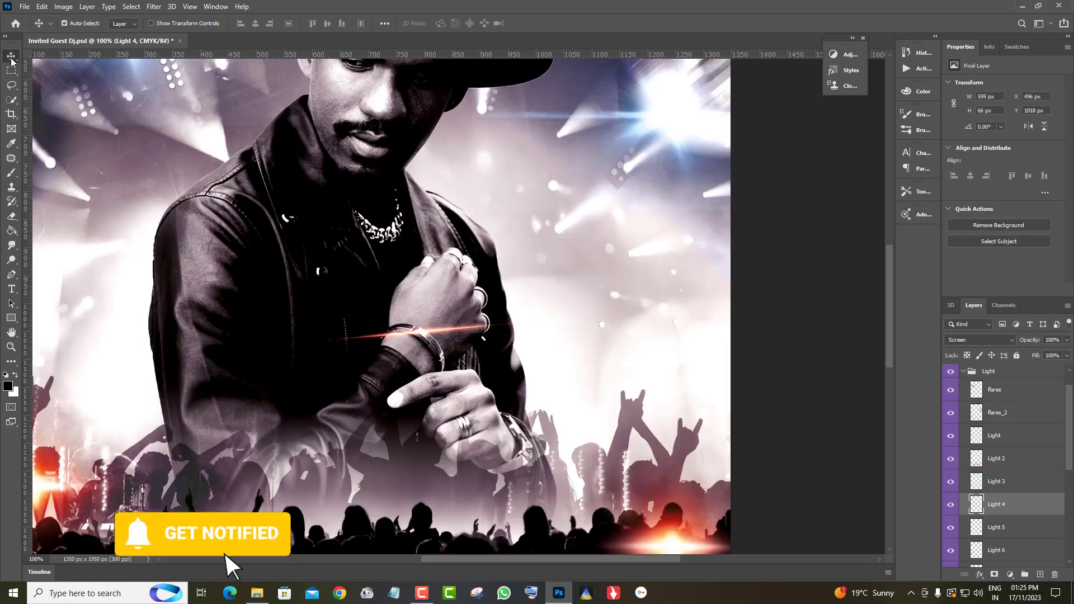
left_click(12, 346)
key("ctrl+0")
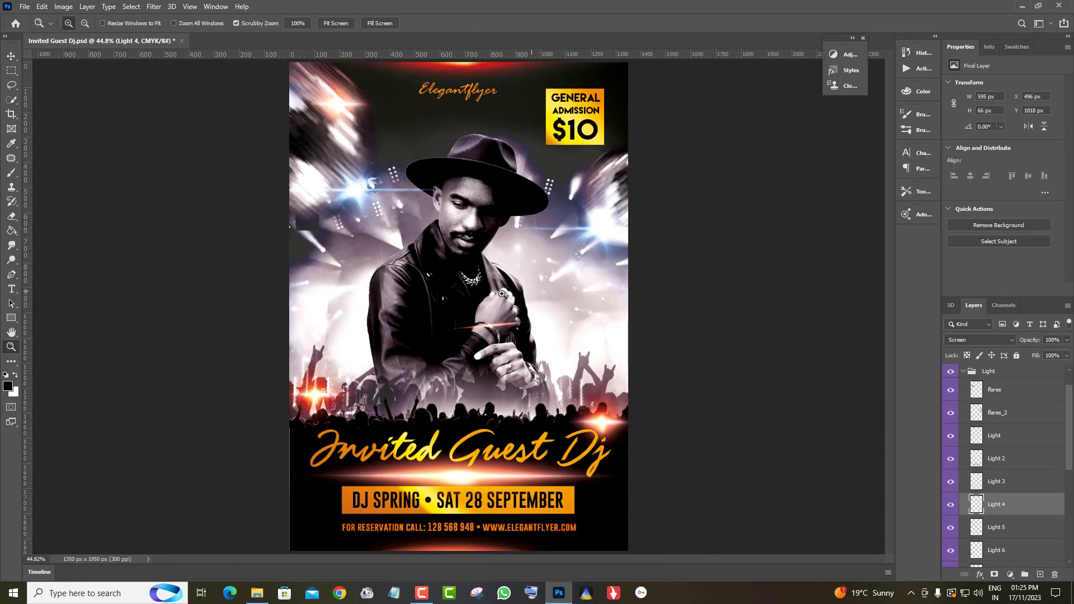
Step: Expand the <<<Title Text>>> group and select the Royal Night layer, toggling its visibility to check what it controls
scroll(1002, 466, "up", 2)
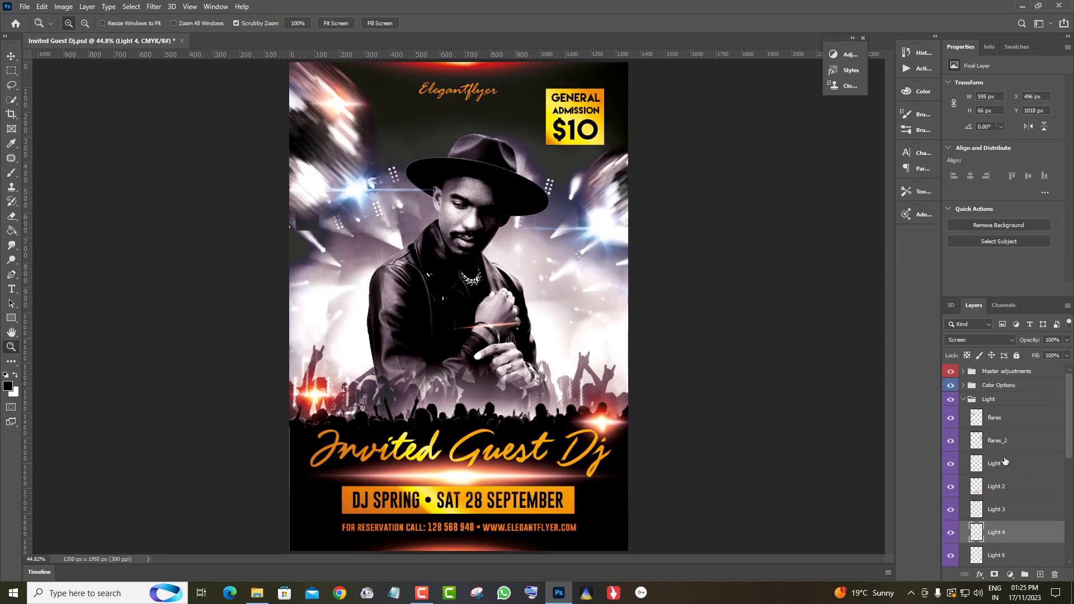
scroll(990, 401, "down", 6)
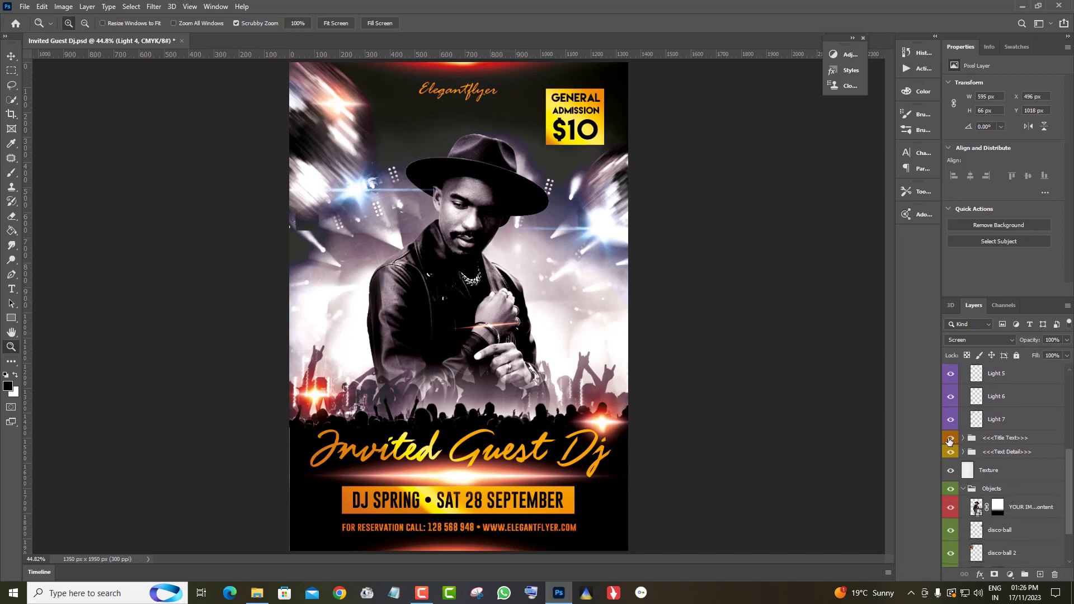
left_click(950, 438)
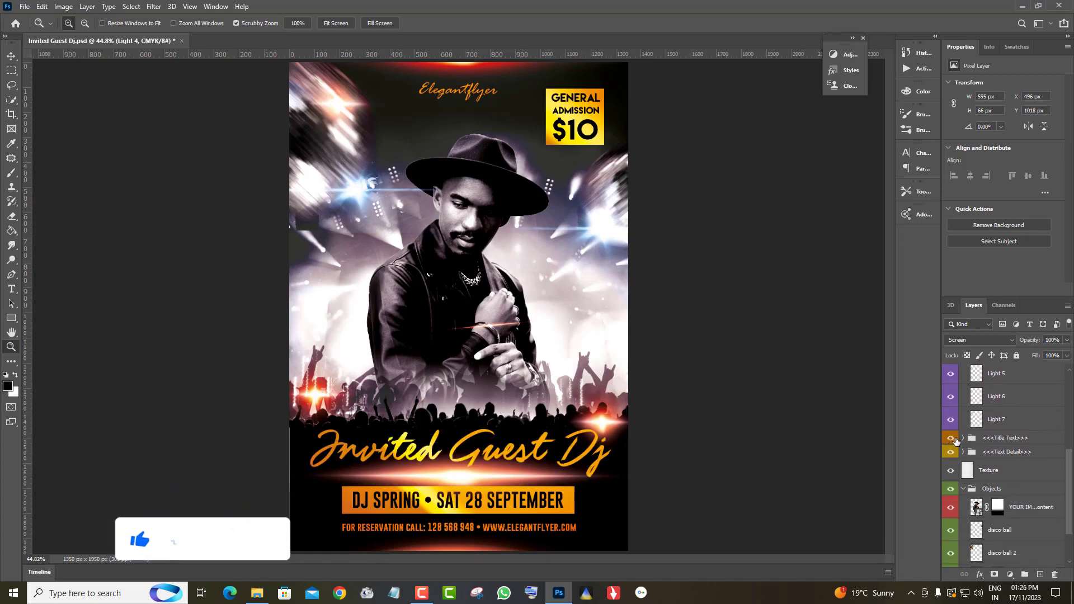
left_click(964, 438)
left_click(1009, 457)
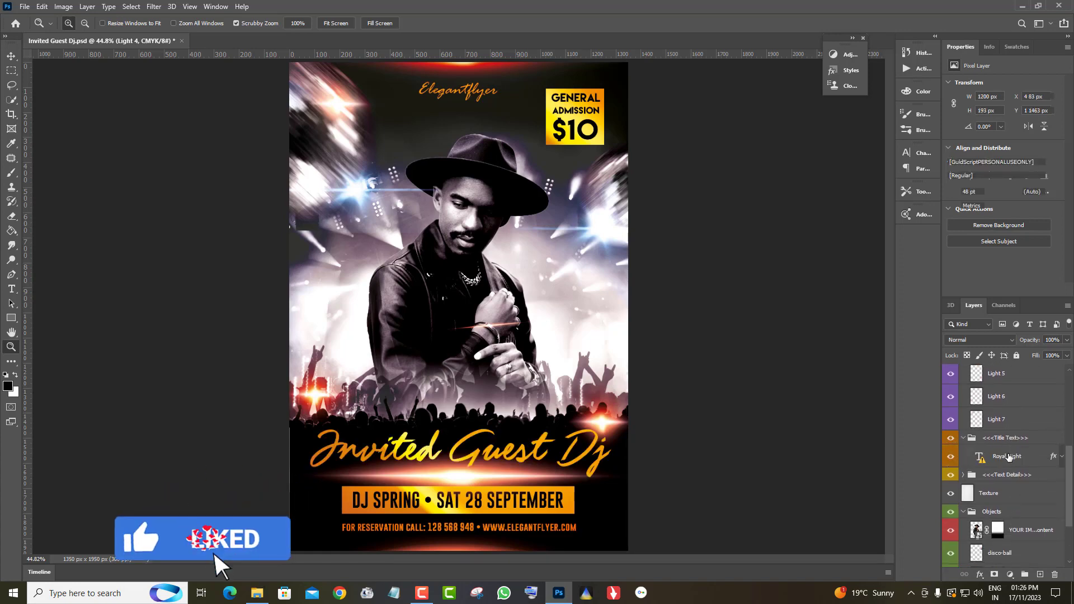
left_click(952, 459)
left_click(952, 459)
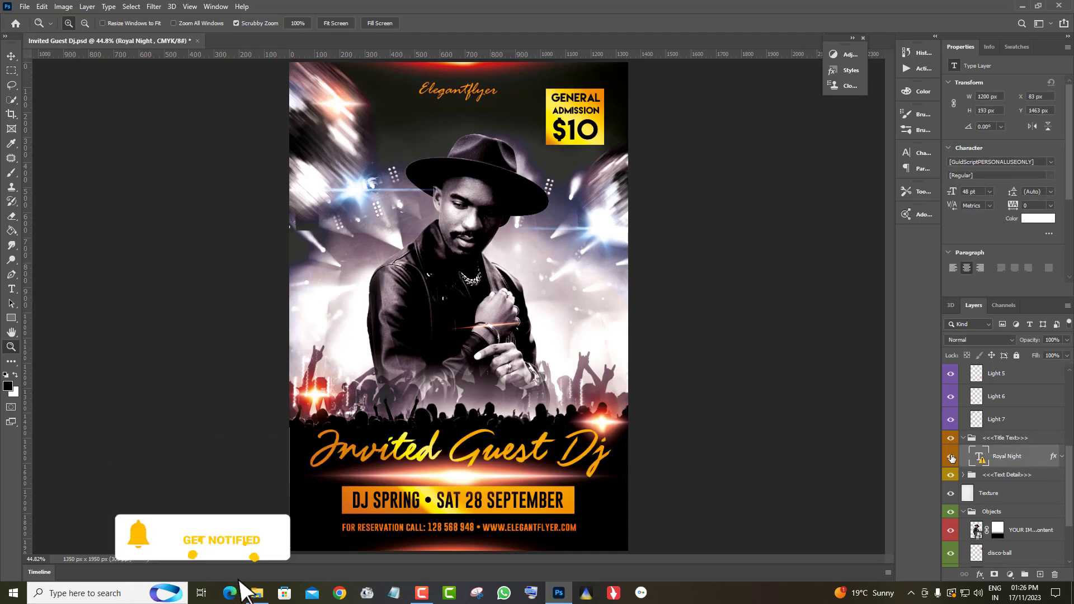
Step: Replace the missing LemonMilk and GuldScriptPERSONALUSEONLY fonts with Gobold Lowplus Regular throughout the document
double_click(981, 460)
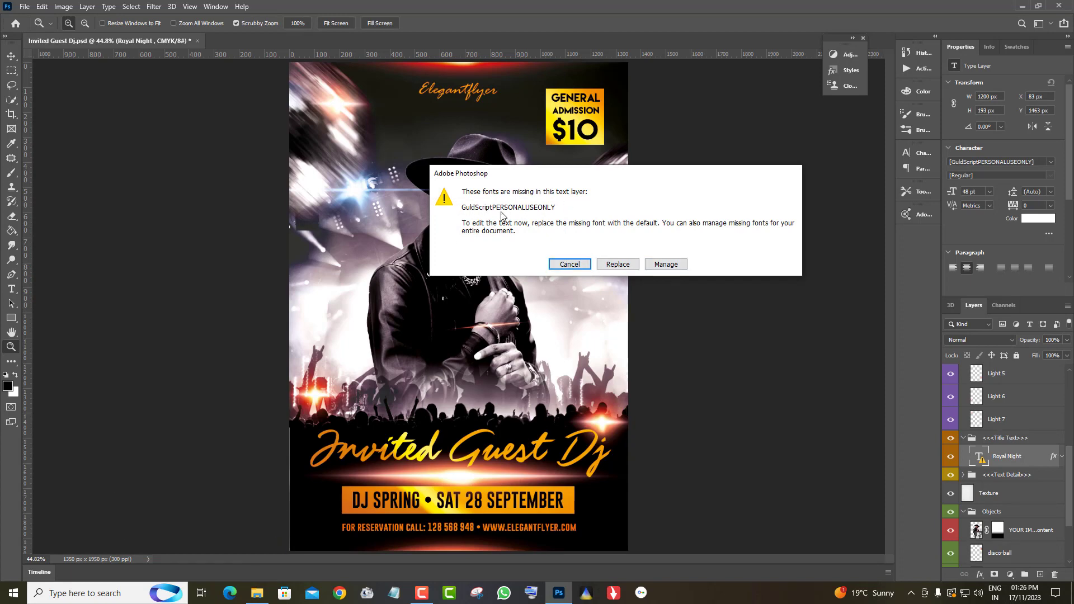
left_click(666, 264)
left_click(585, 183)
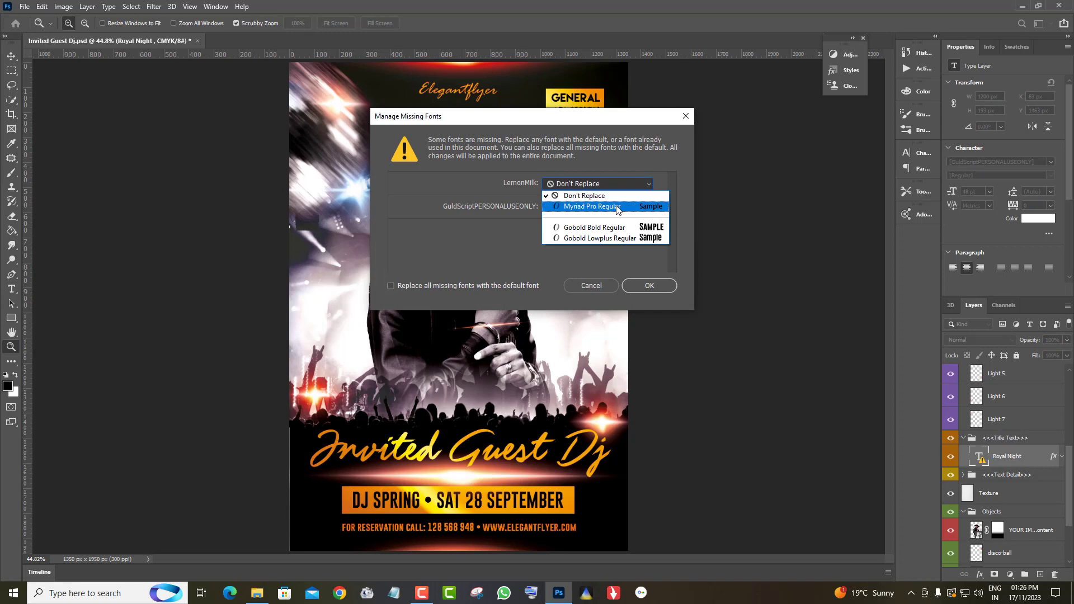
left_click(595, 236)
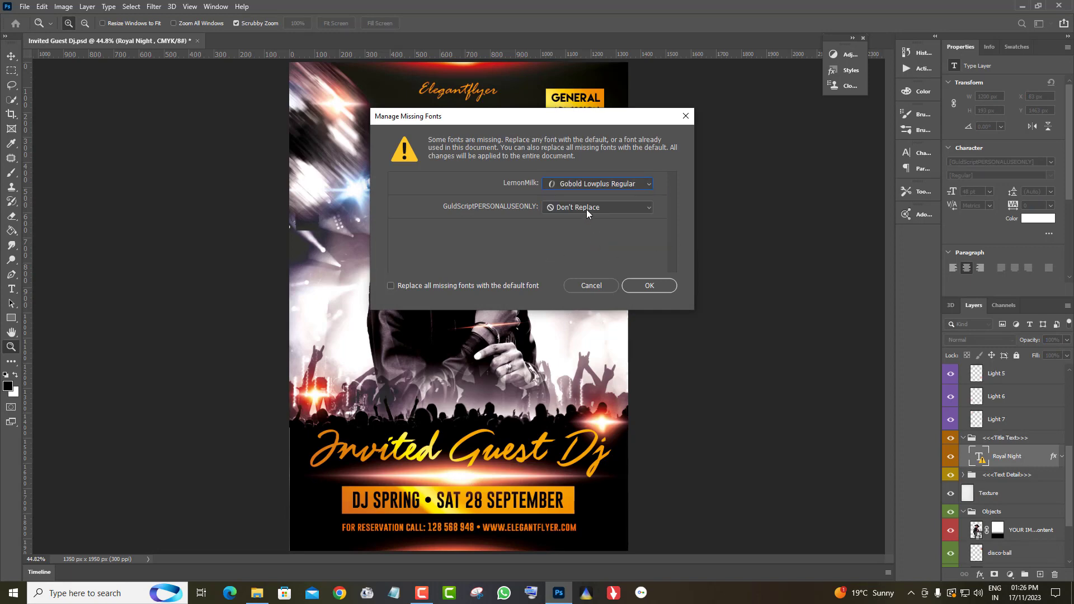
left_click(587, 208)
left_click(590, 263)
left_click(648, 286)
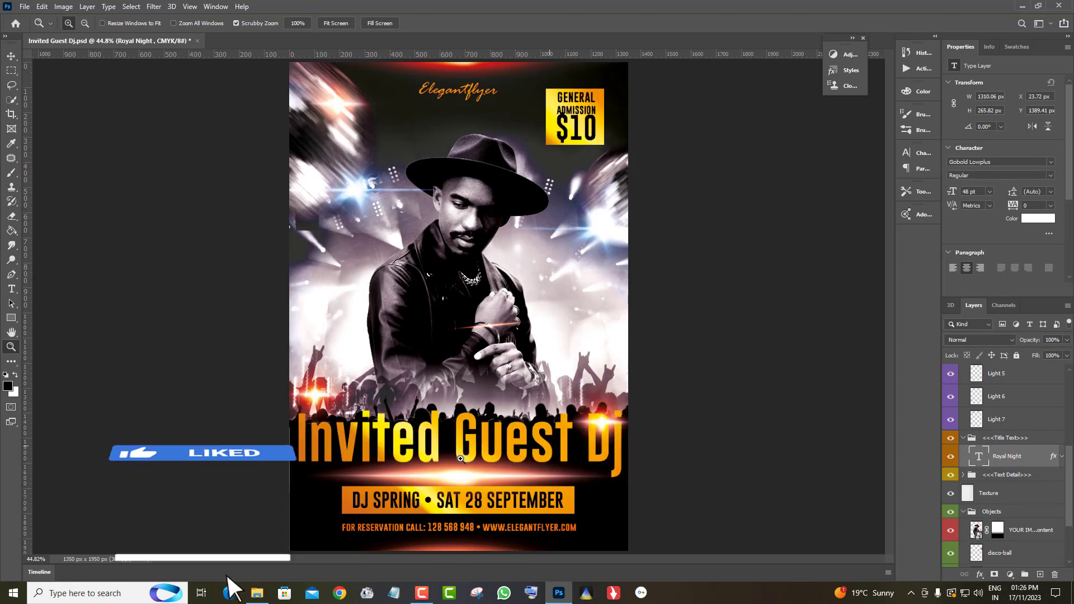
Step: Scale the Invited Guest Dj title down to about 83.8% so it fits within the flyer above the date banner
left_click(42, 6)
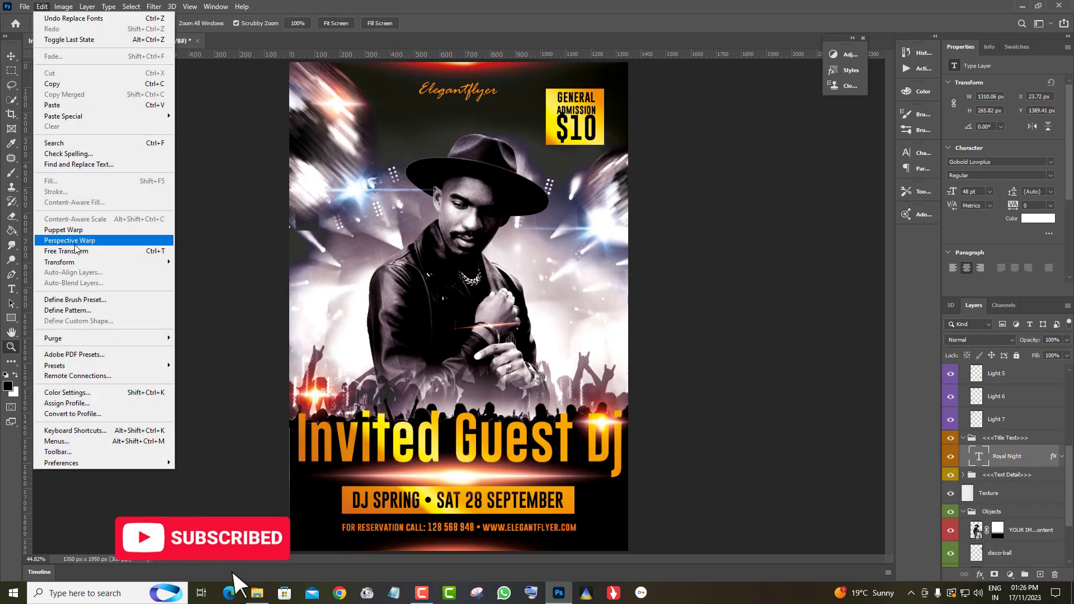
left_click(61, 246)
left_click_drag(459, 410, 460, 422)
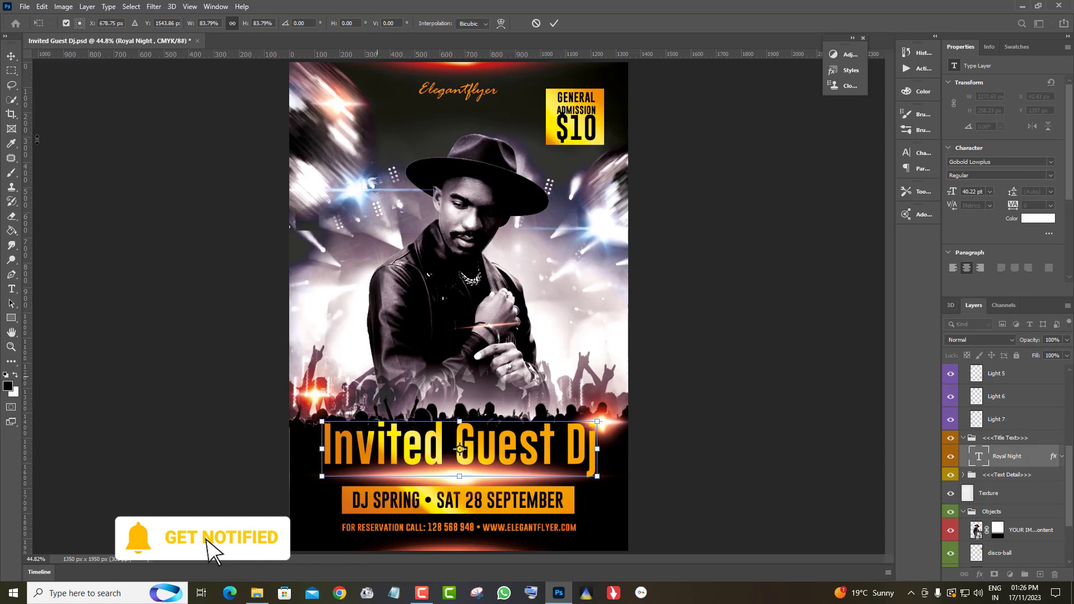
left_click(10, 59)
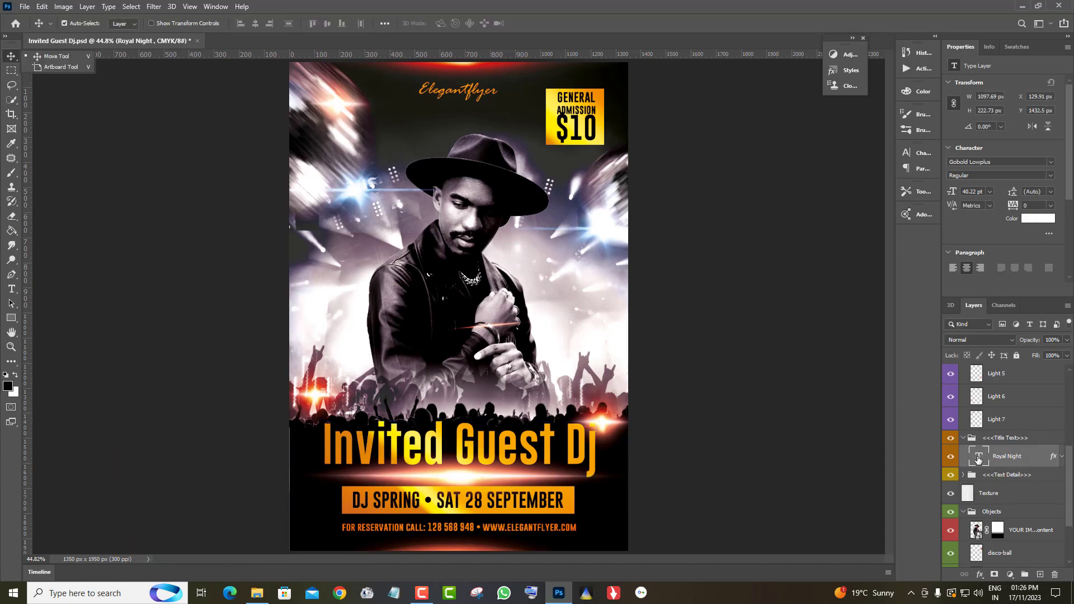
Step: Replace the flyer's title wording with "Your Text Ok"
double_click(548, 442)
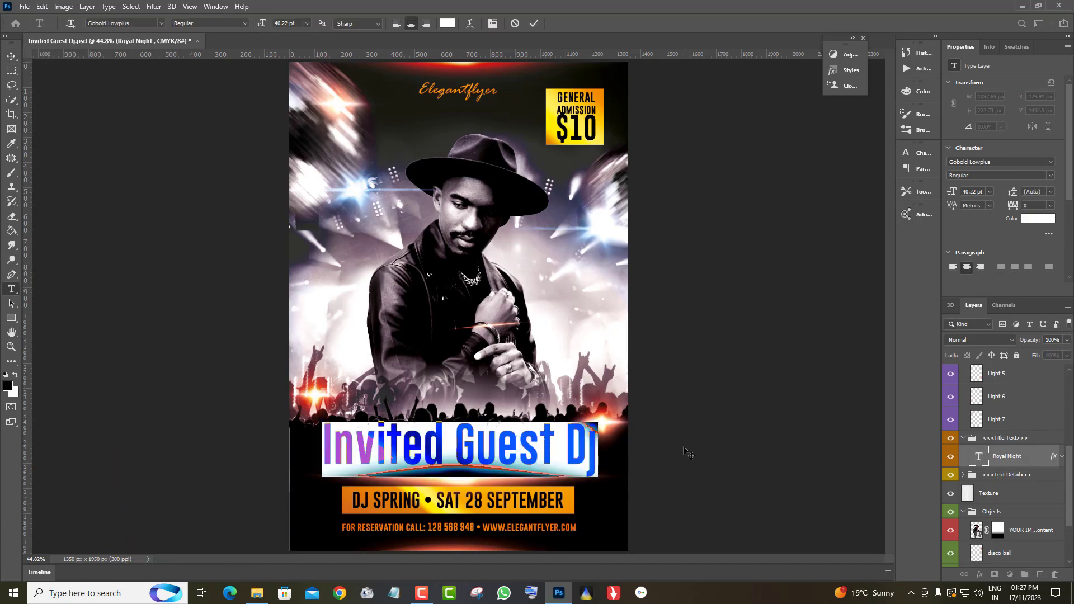
key("BackSpace")
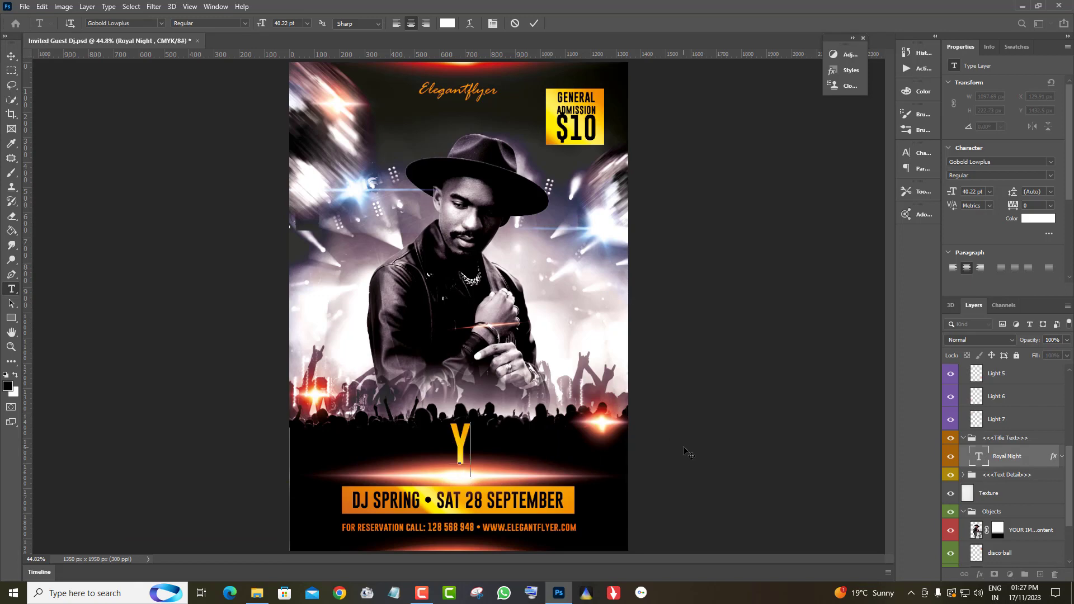
type("Your")
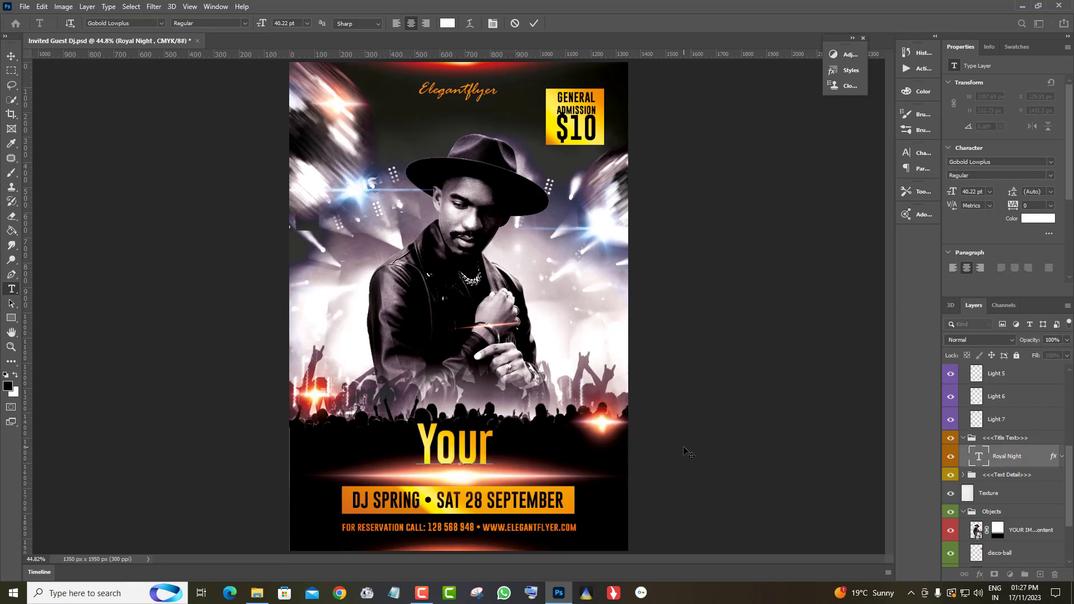
type(" Text")
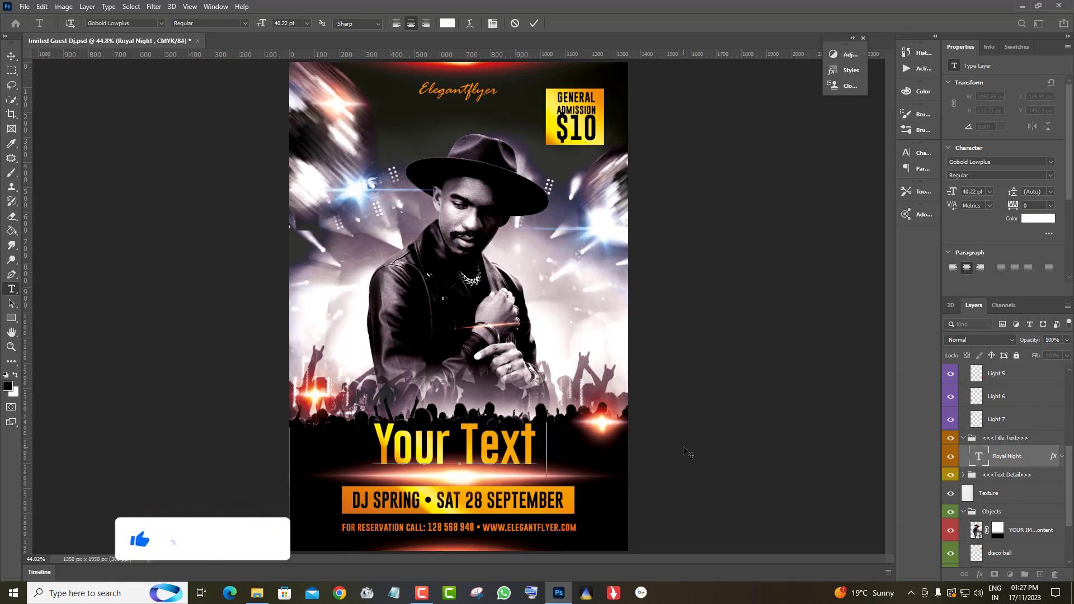
type(" Ok")
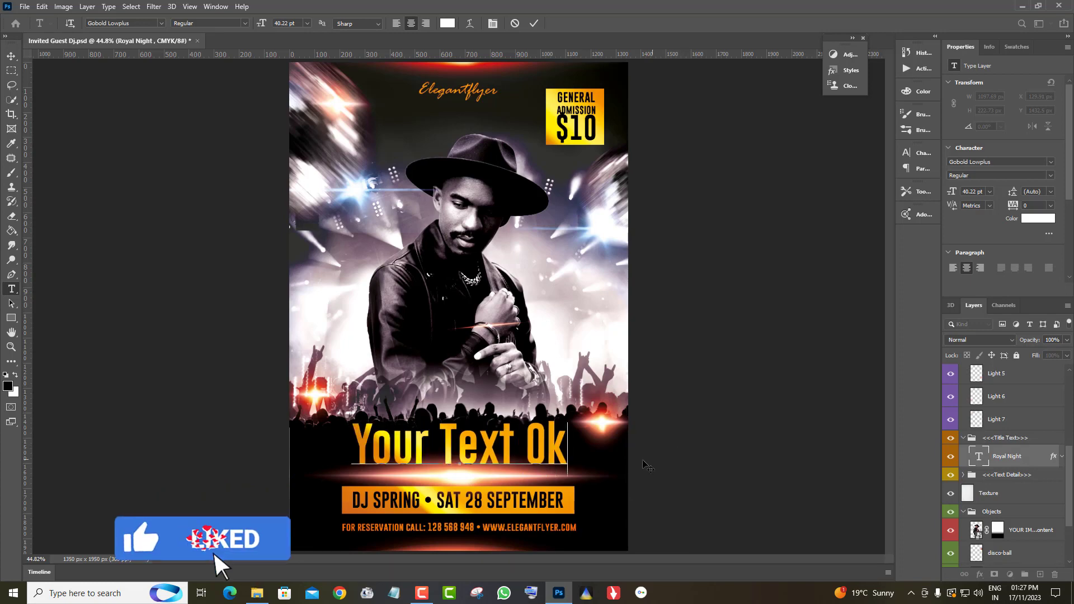
left_click(11, 56)
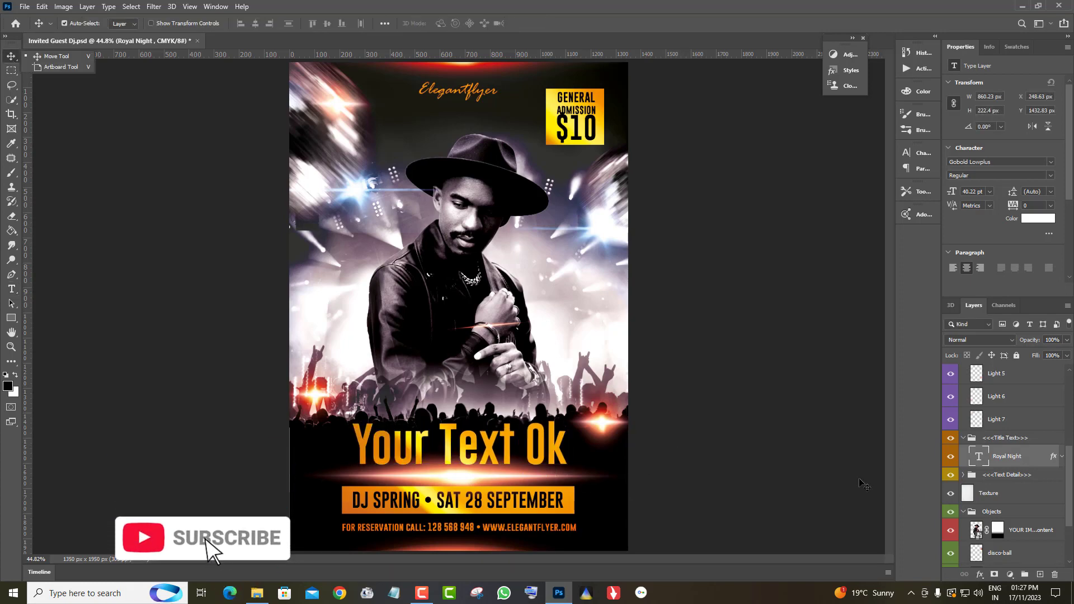
Step: Toggle the <<<Text Detail>>> group's visibility to check which texts it holds, restore it, and expand the group
left_click(955, 475)
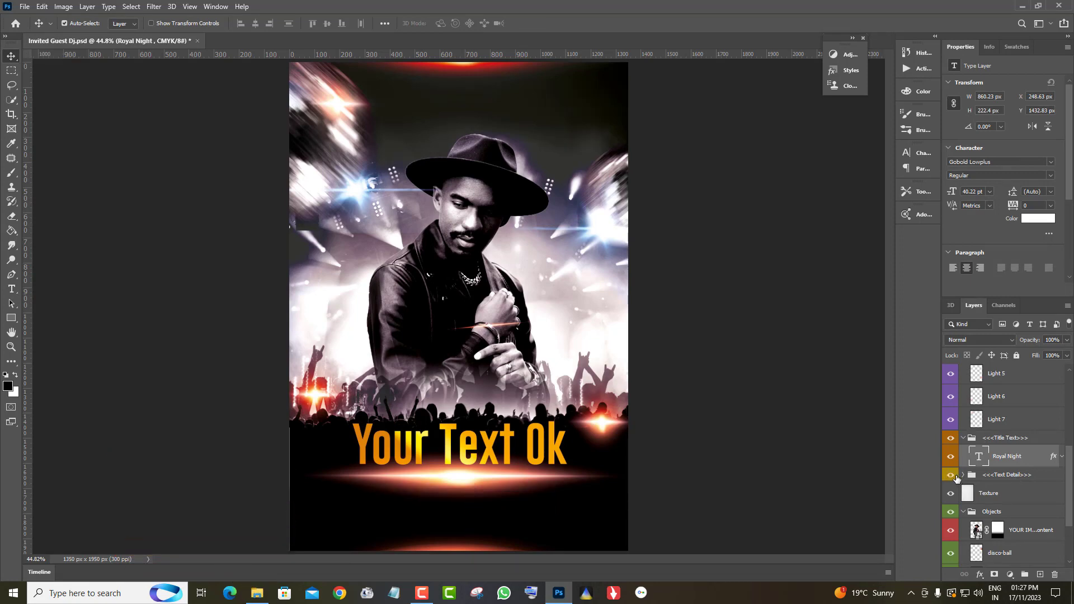
left_click(954, 475)
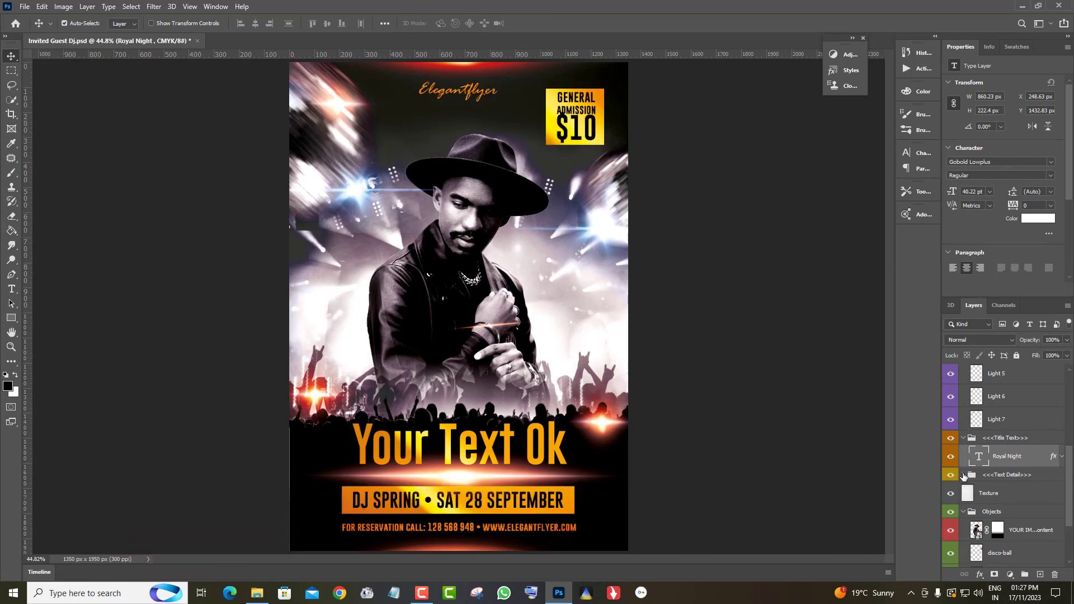
left_click(963, 475)
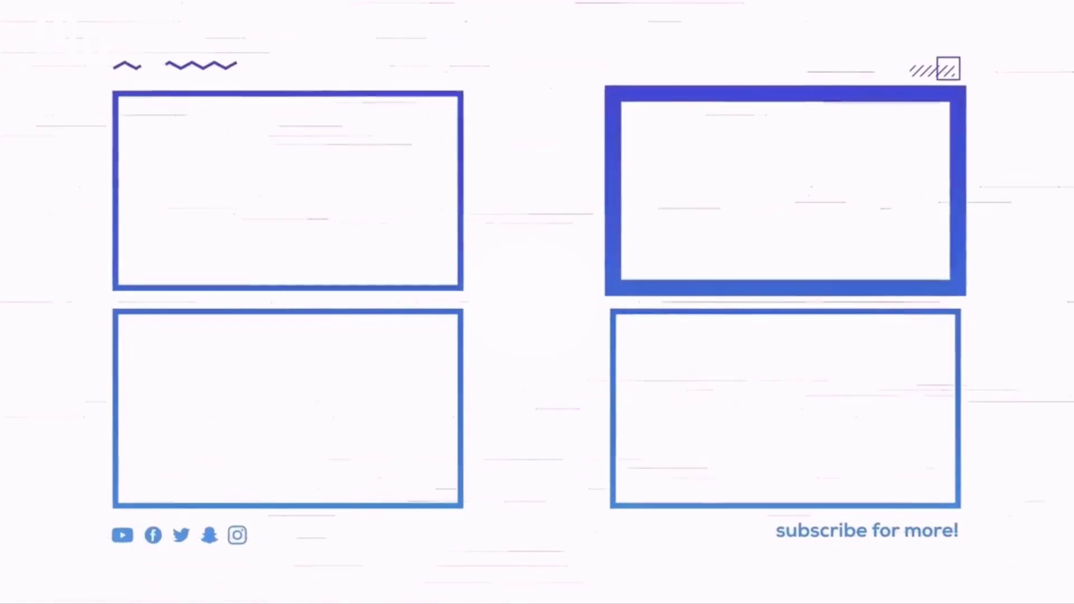